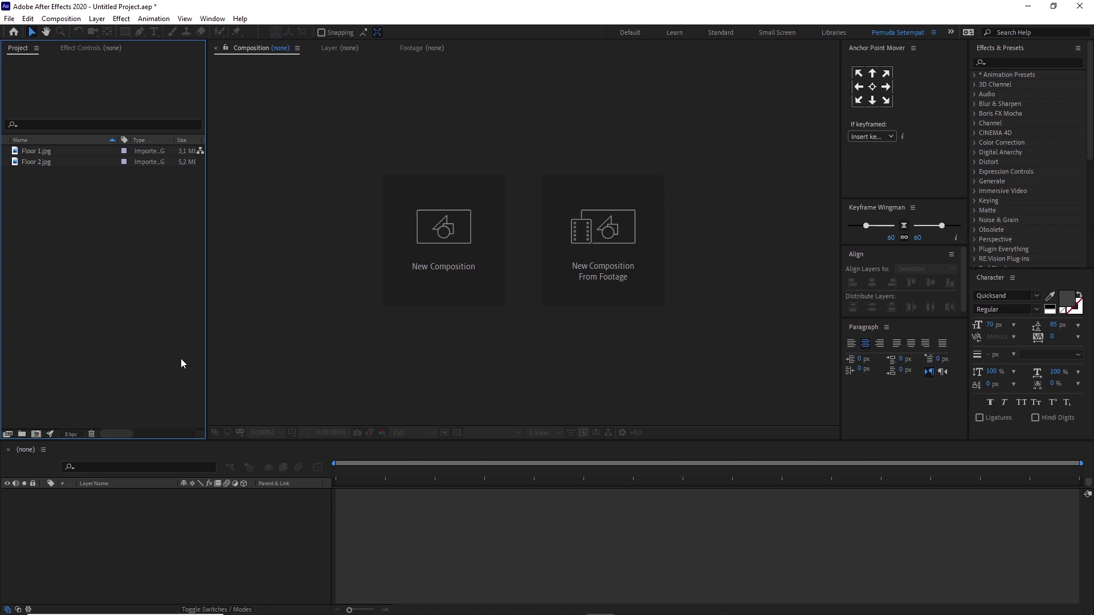
Preview the Floor 1.jpg and Floor 2.jpg marble textures fitted to view, ending on Floor 1.jpg.
double_click(39, 151)
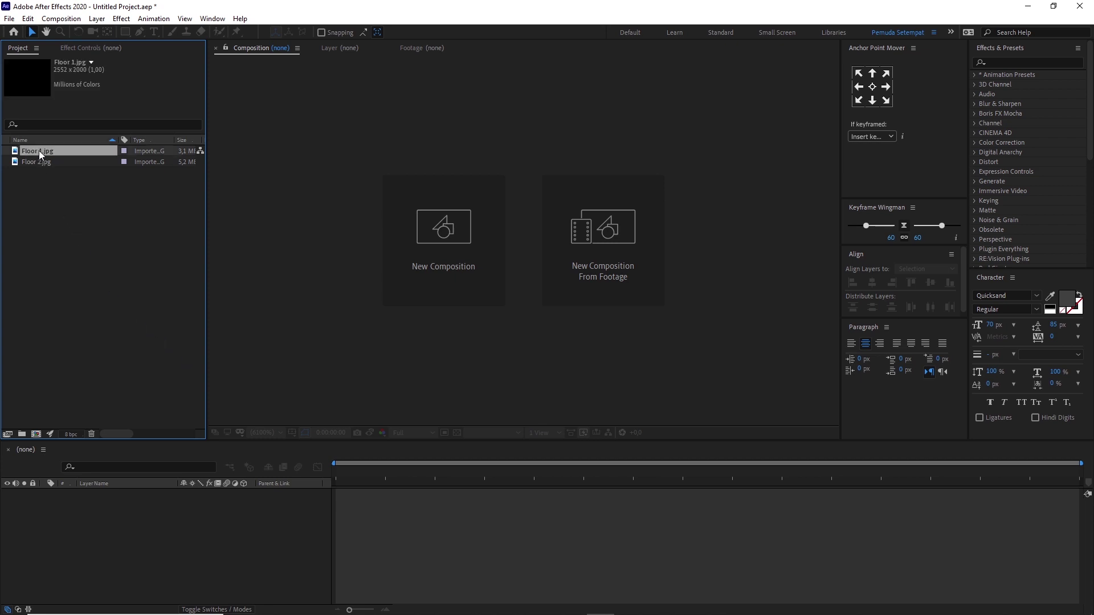
key("alt+slash")
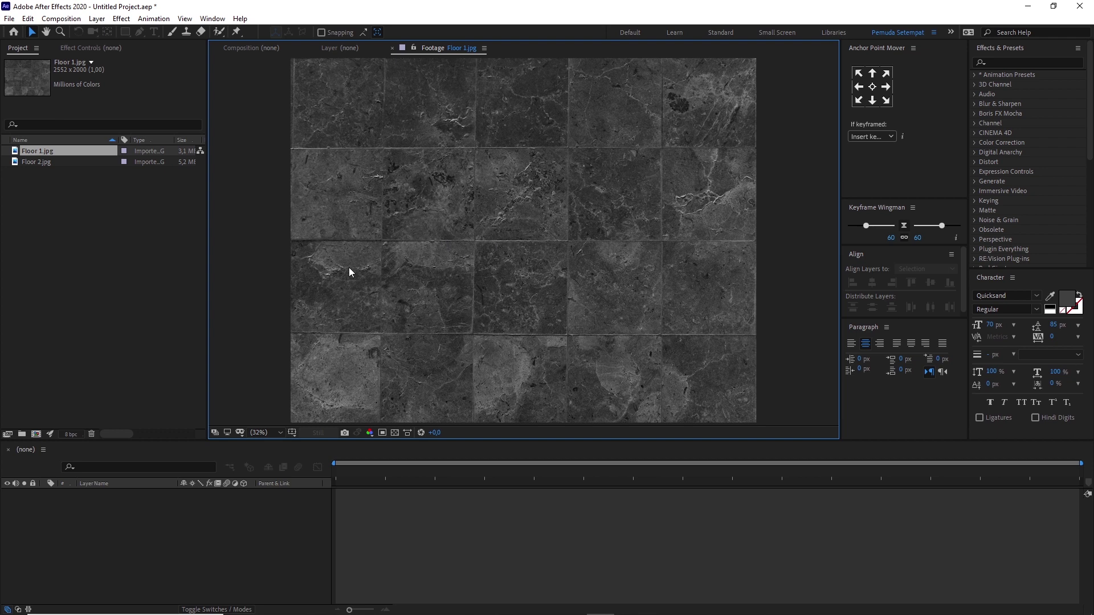
double_click(32, 162)
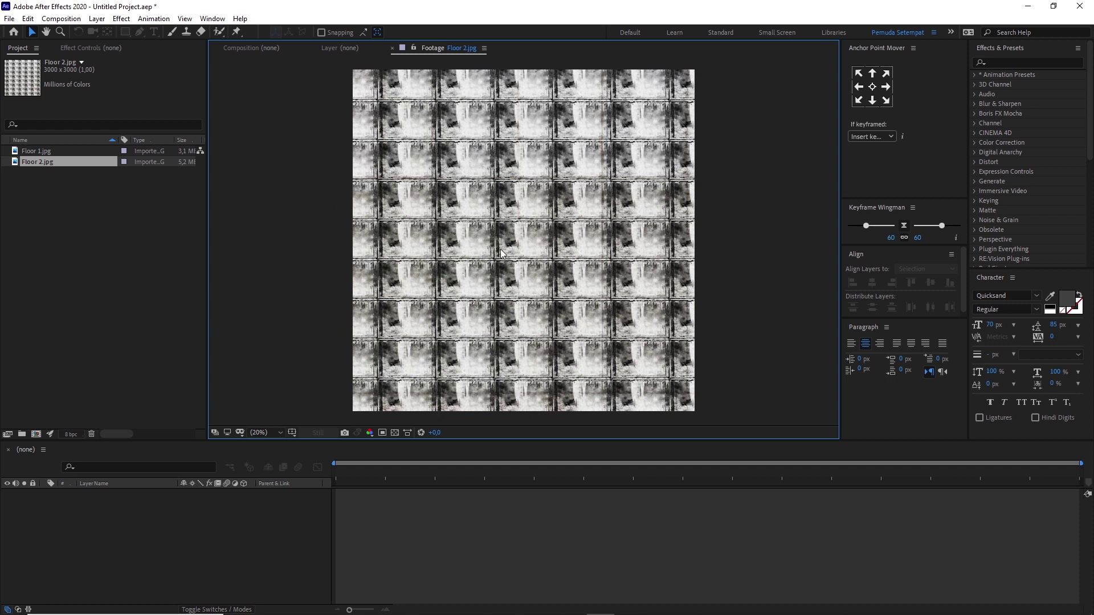
double_click(38, 151)
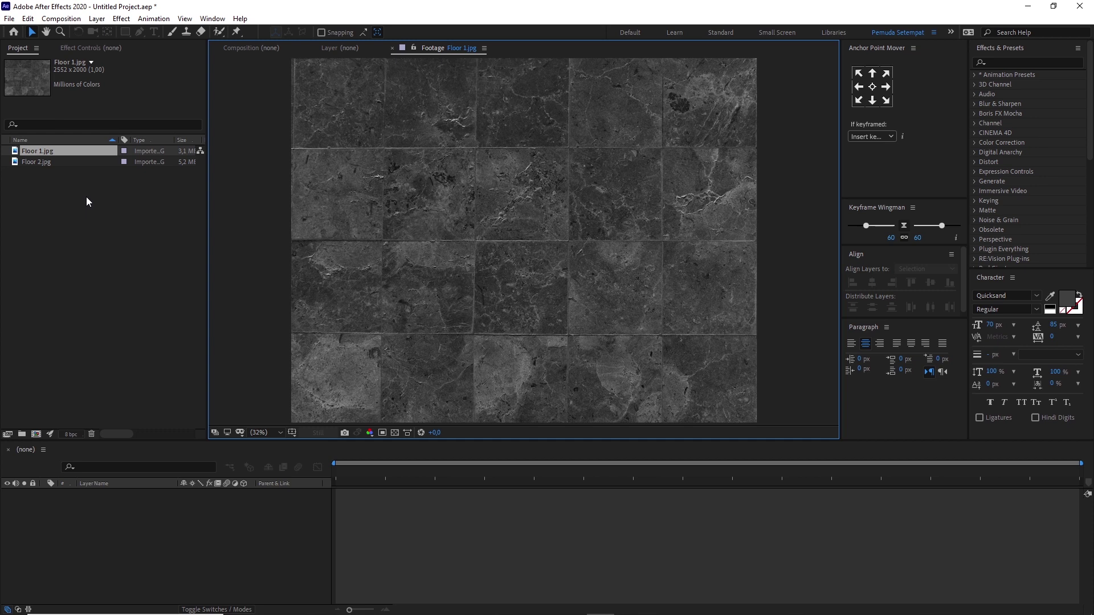
left_click(46, 166)
left_click(48, 155)
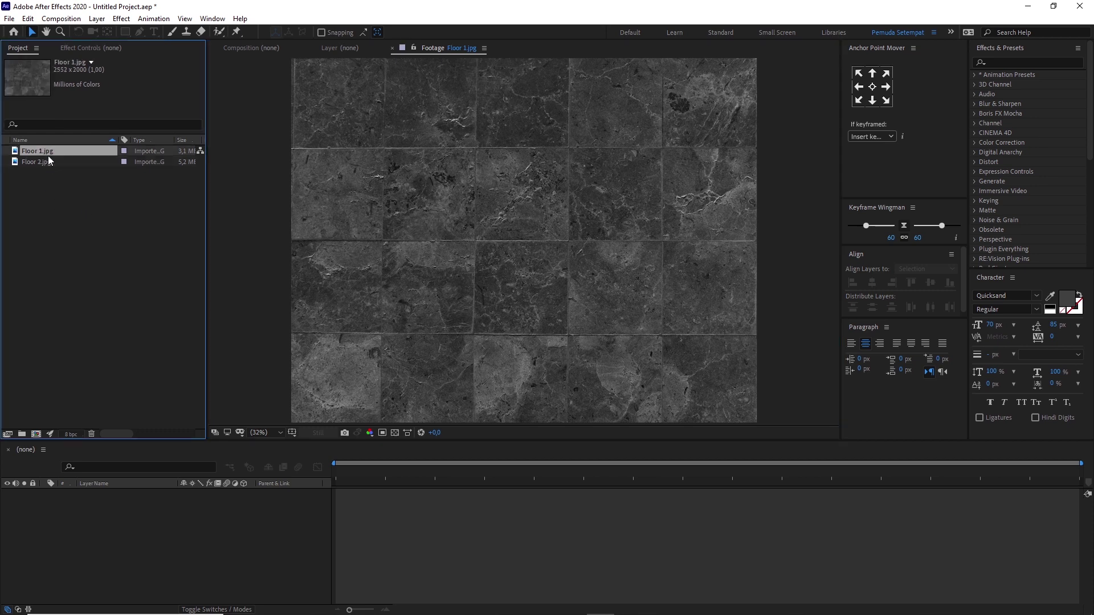
left_click(86, 207)
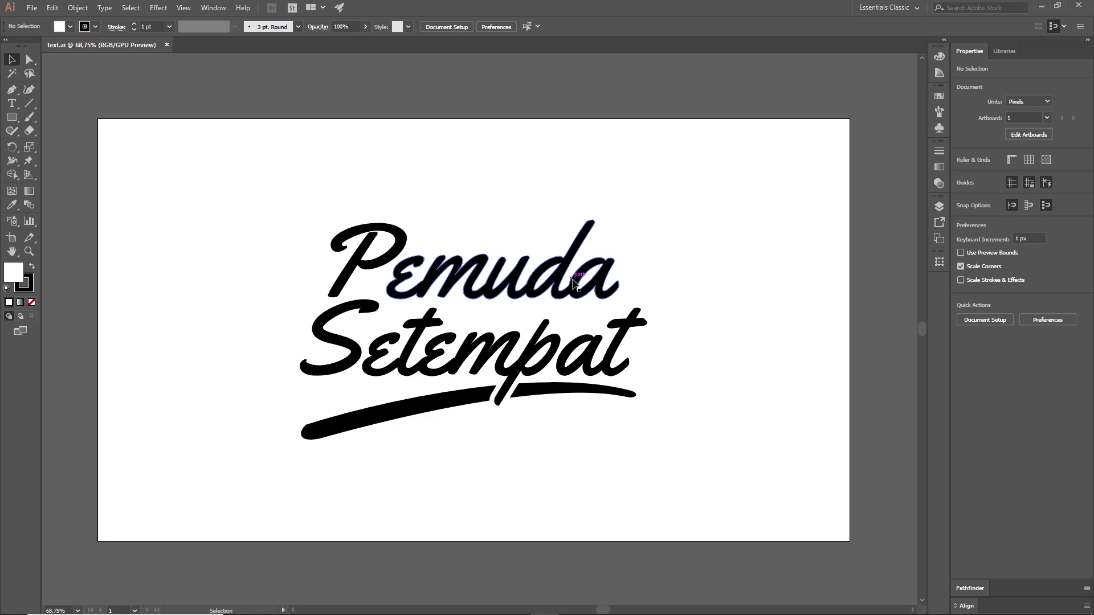
In Illustrator, select the Pemuda Setempat lettering group and inspect its outlined anchor points.
left_click(463, 297)
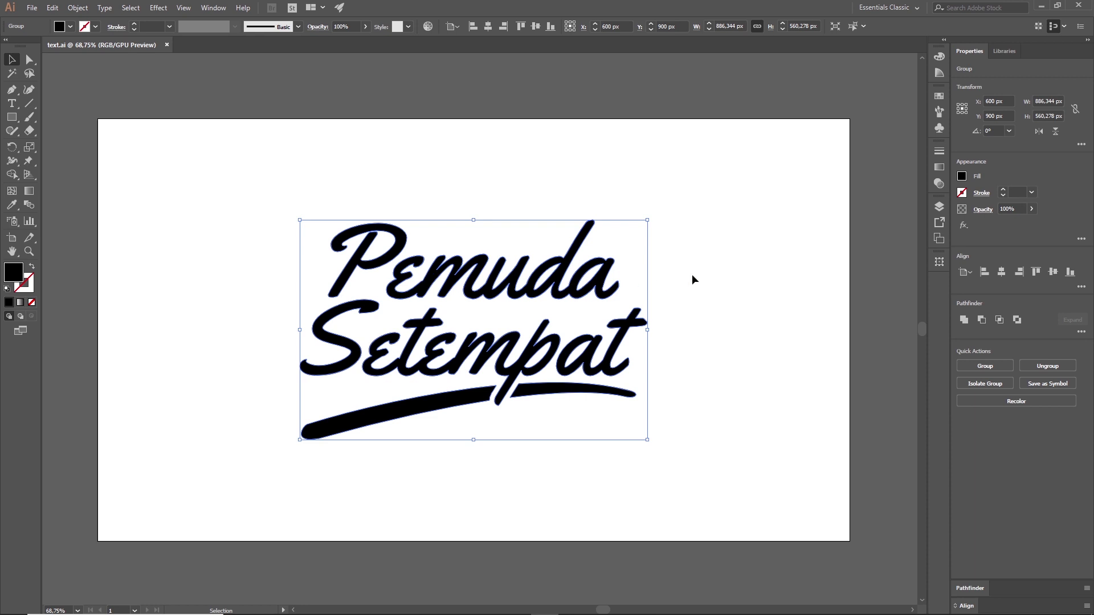
key("a")
key("v")
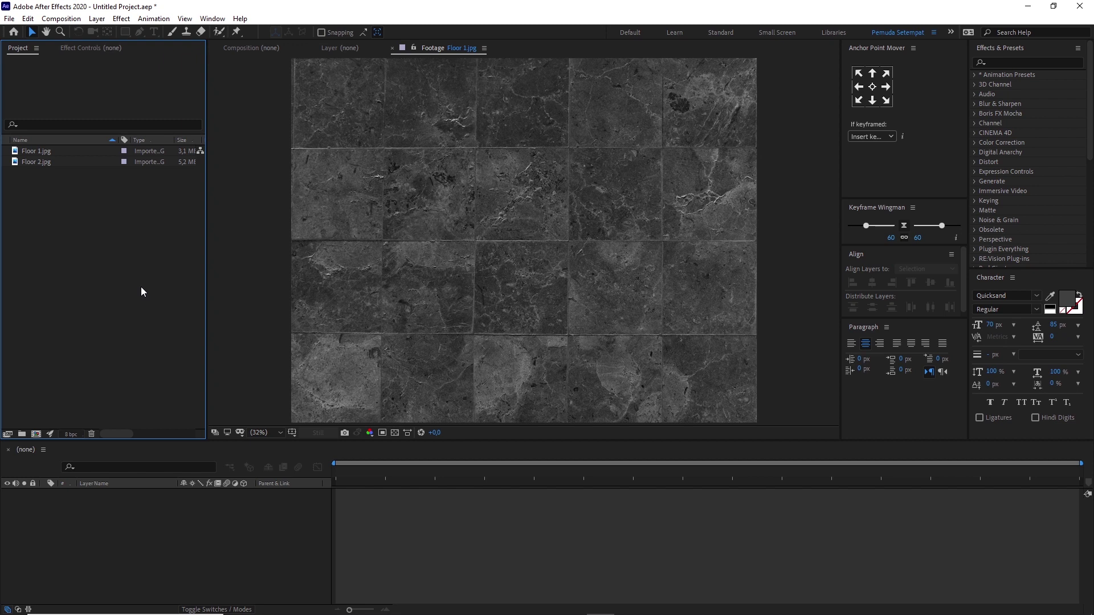
Create a 1920×1080, 30 fps, 10-second composition named Main.
key("ctrl+n")
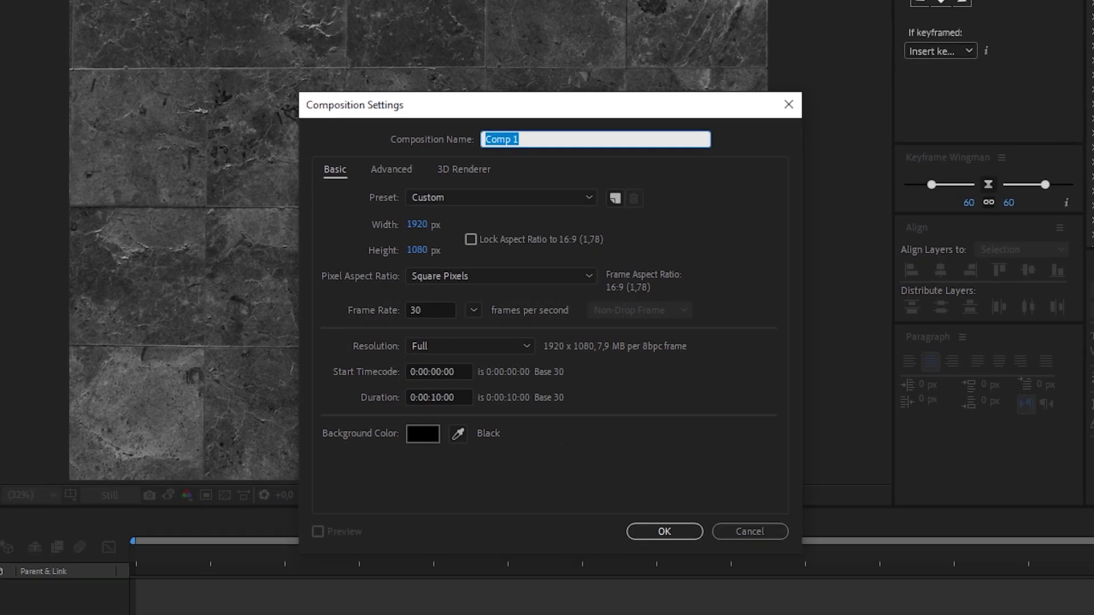
type("Main")
left_click(664, 529)
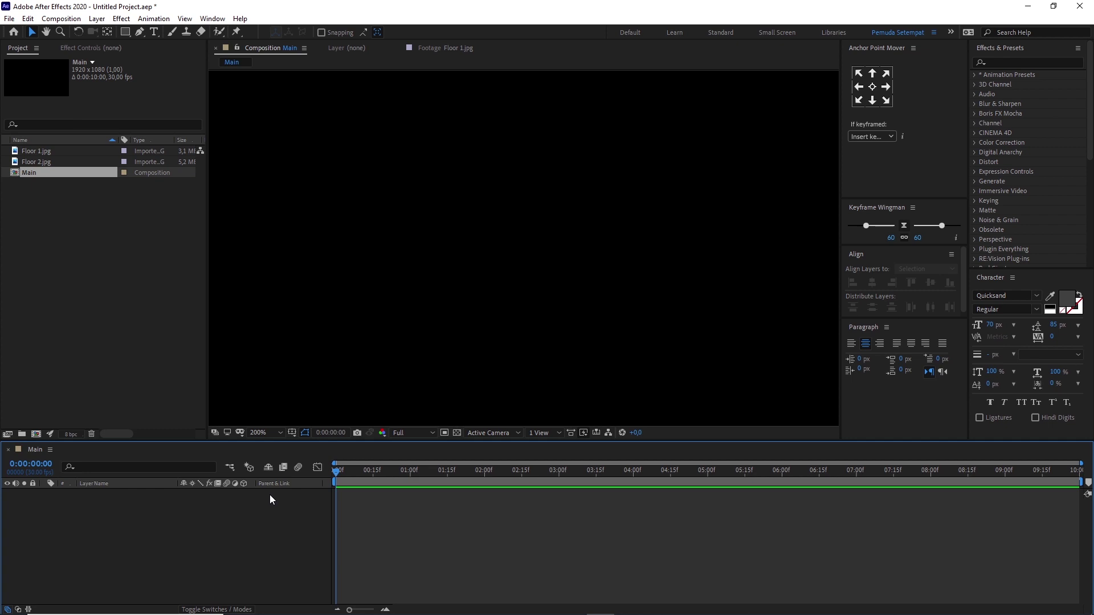
Add a solid named Text to Main, holding the Pemuda Setempat lettering masks.
key("ctrl+y")
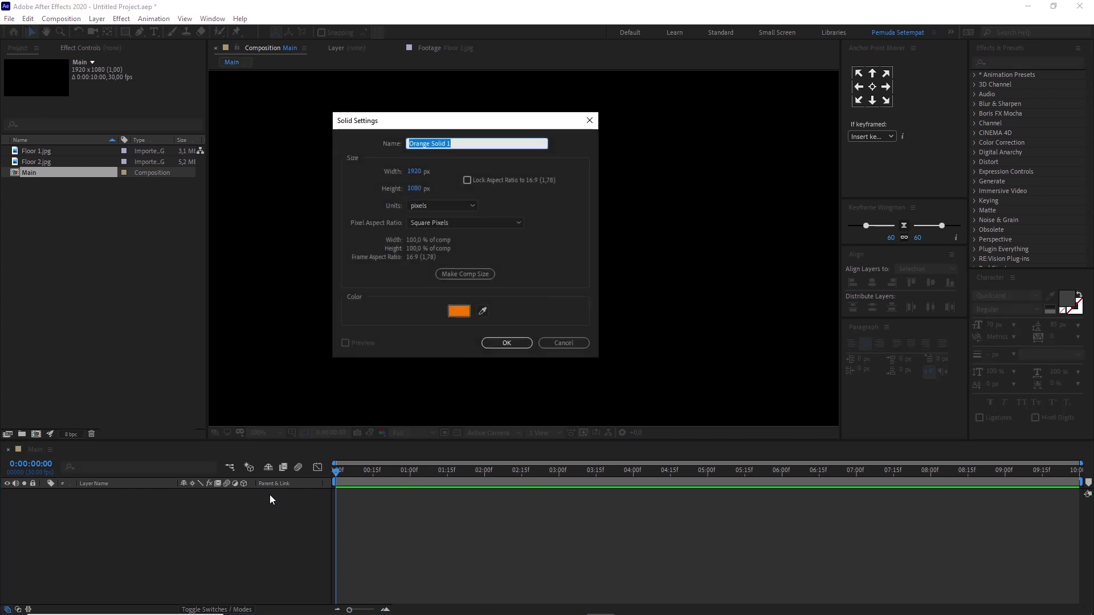
type("Text")
key("Return")
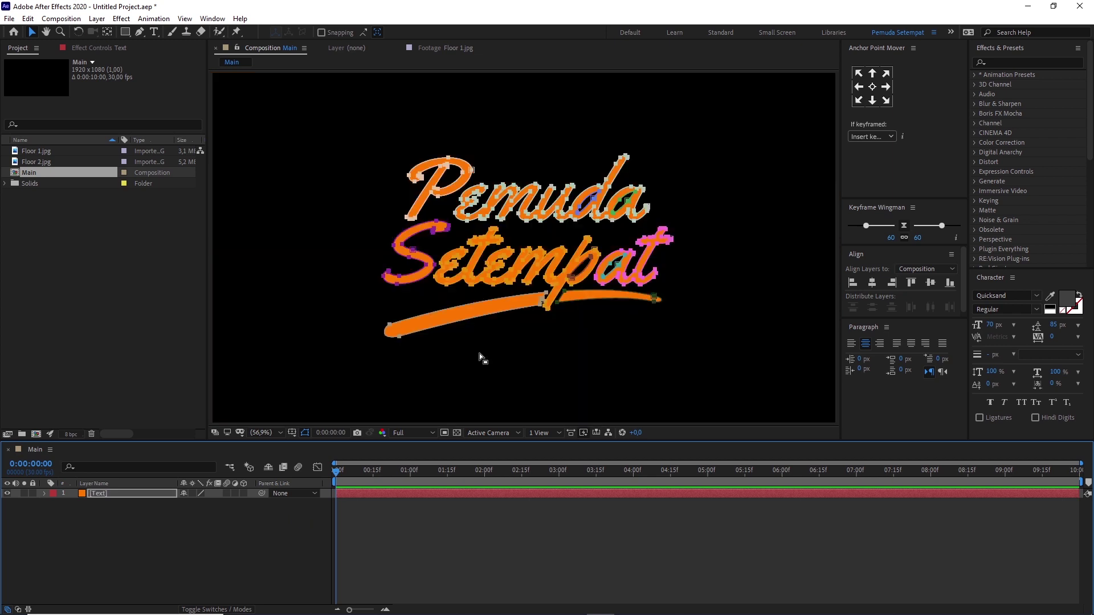
left_click(241, 556)
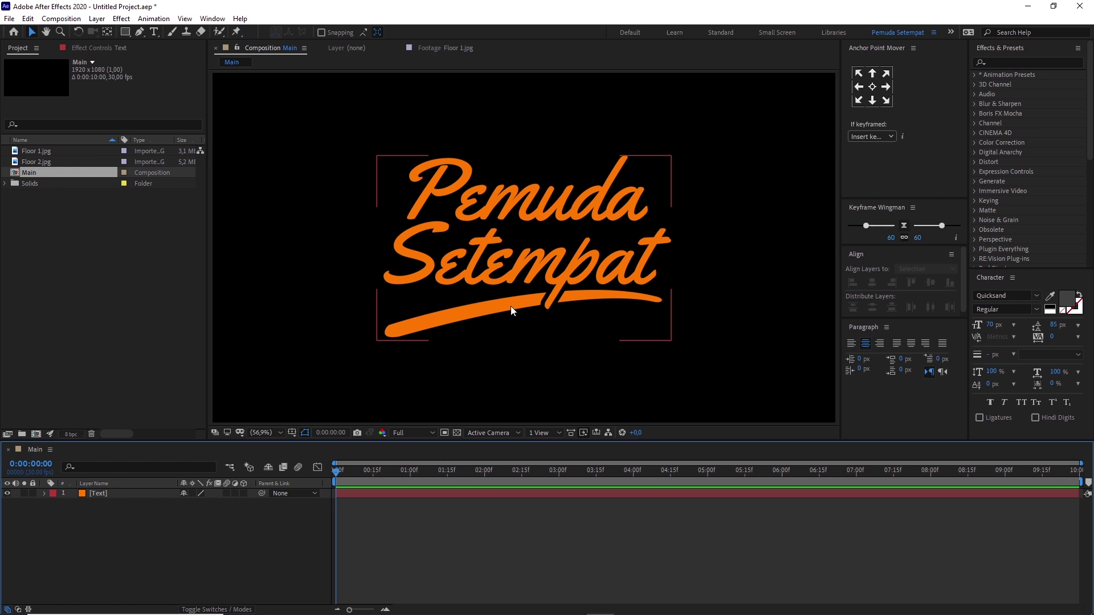
left_click(128, 493)
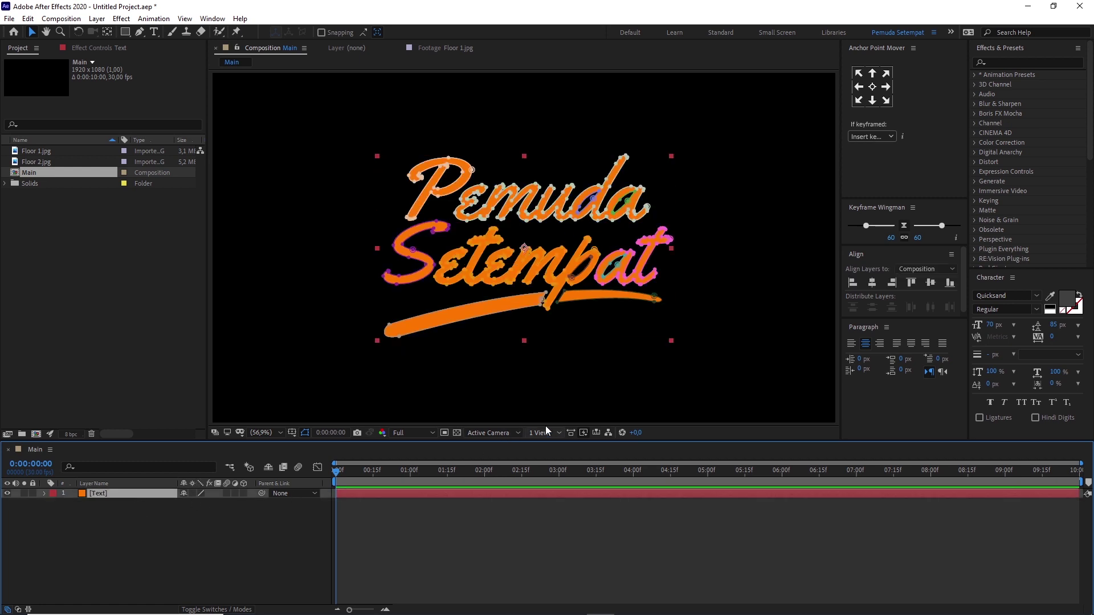
Search Effects & Presets for 'saber' and pick the Saber effect.
left_click(1012, 61)
type("savber")
key("ctrl+a")
type("saber")
left_click(1009, 84)
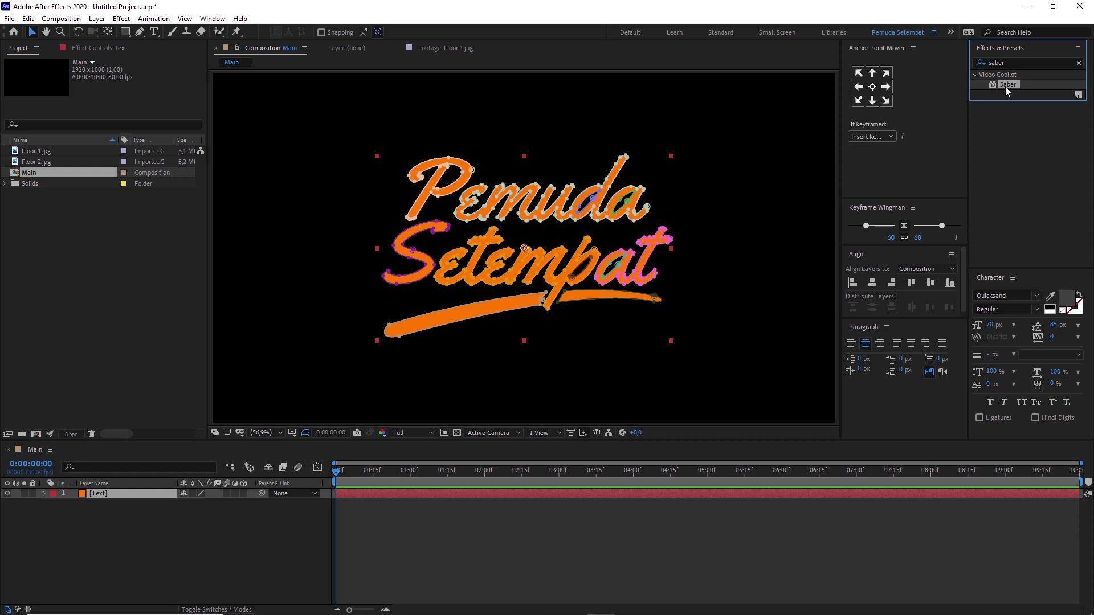
Apply Video Copilot Saber to the Text layer, showing its default blue beam.
left_click_drag(1005, 87, 99, 494)
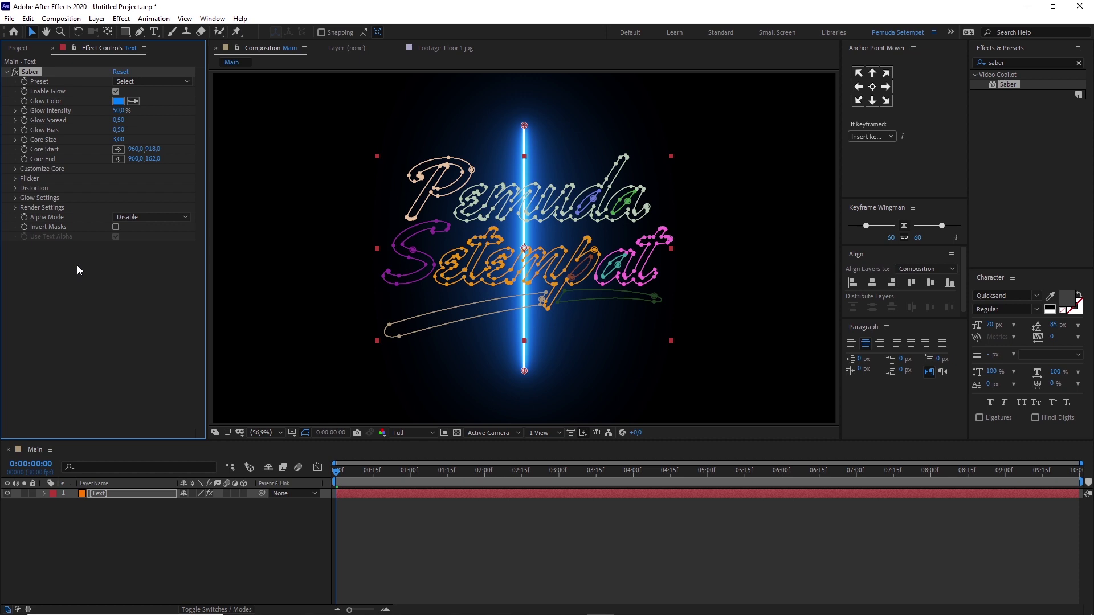
left_click(14, 170)
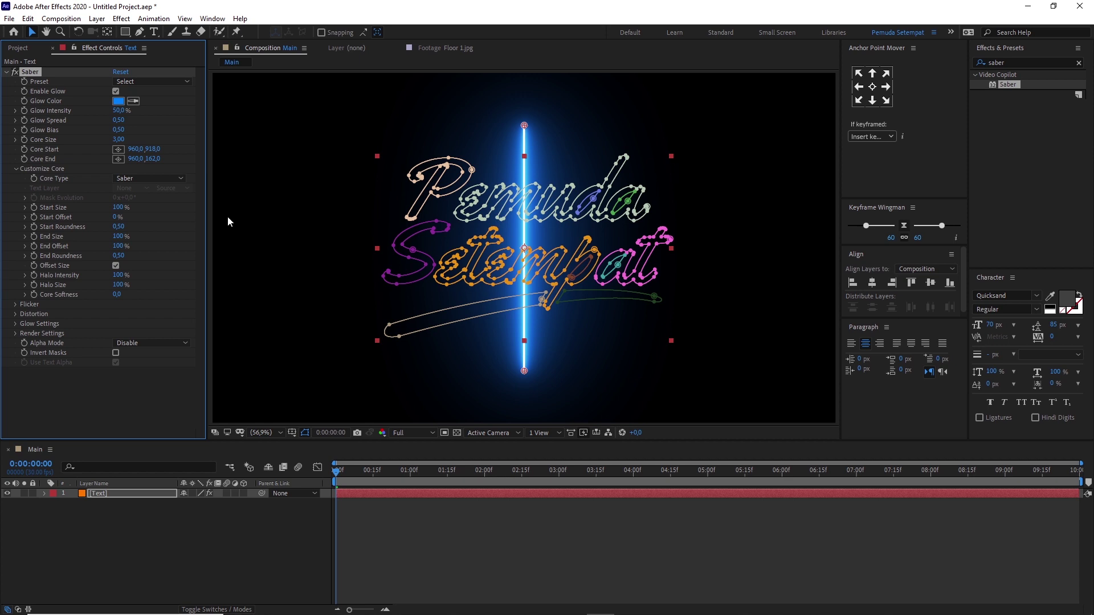
Set Saber's Core Type to Layer Masks and Glow Intensity to 12%.
left_click(139, 178)
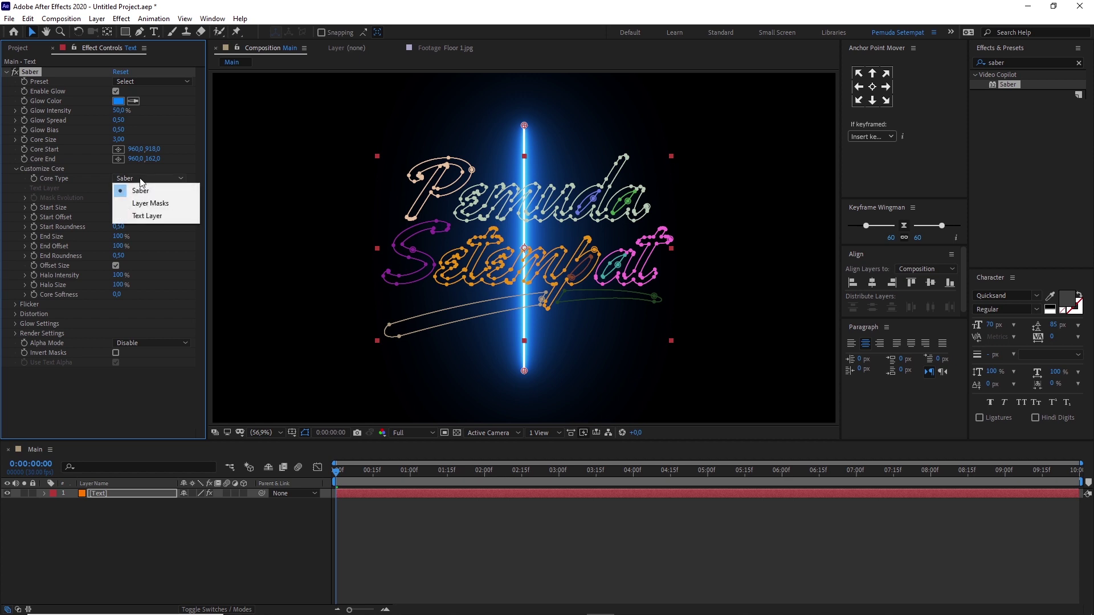
left_click(149, 208)
left_click(176, 394)
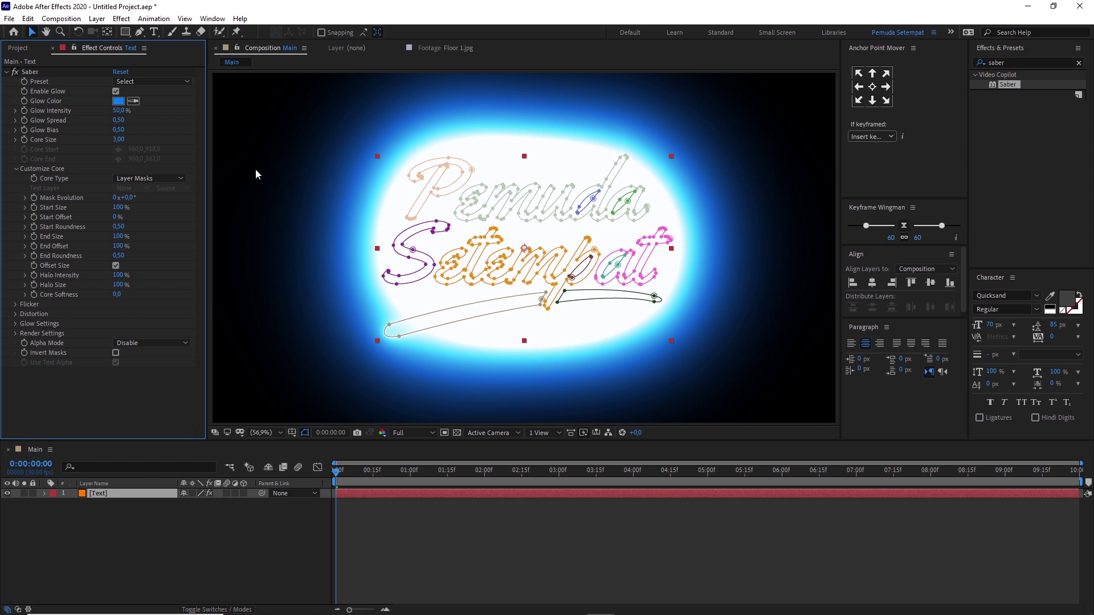
left_click_drag(119, 111, 101, 115)
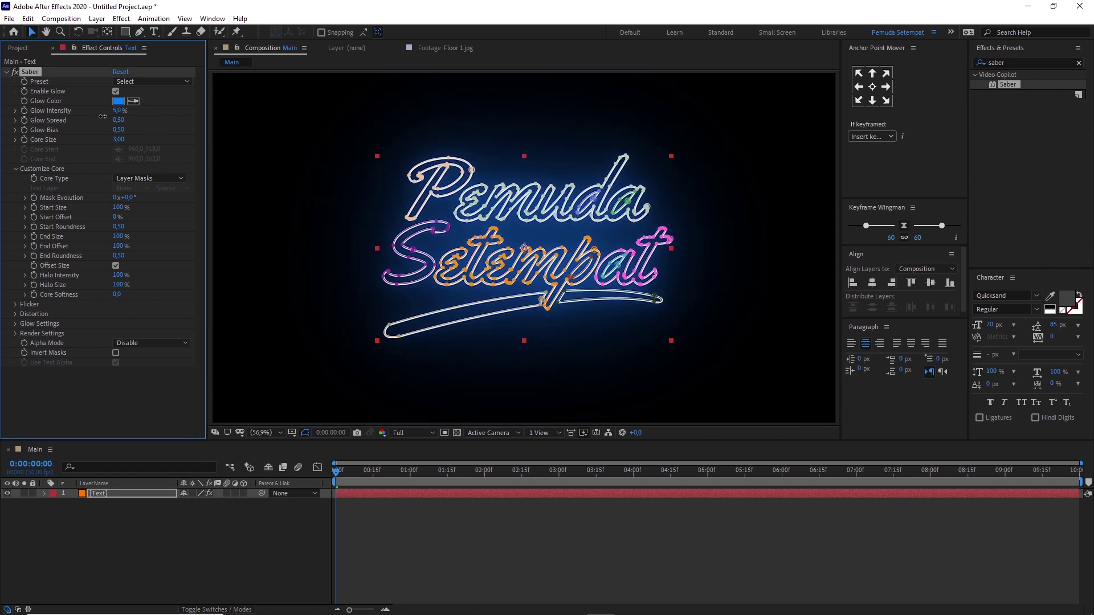
left_click_drag(117, 111, 122, 110)
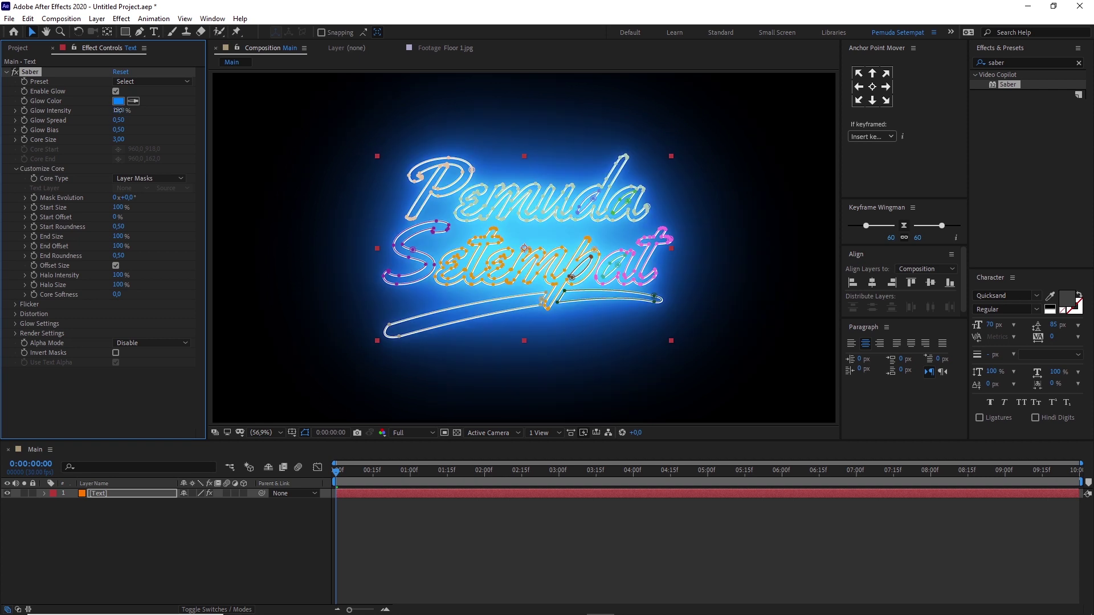
left_click(347, 522)
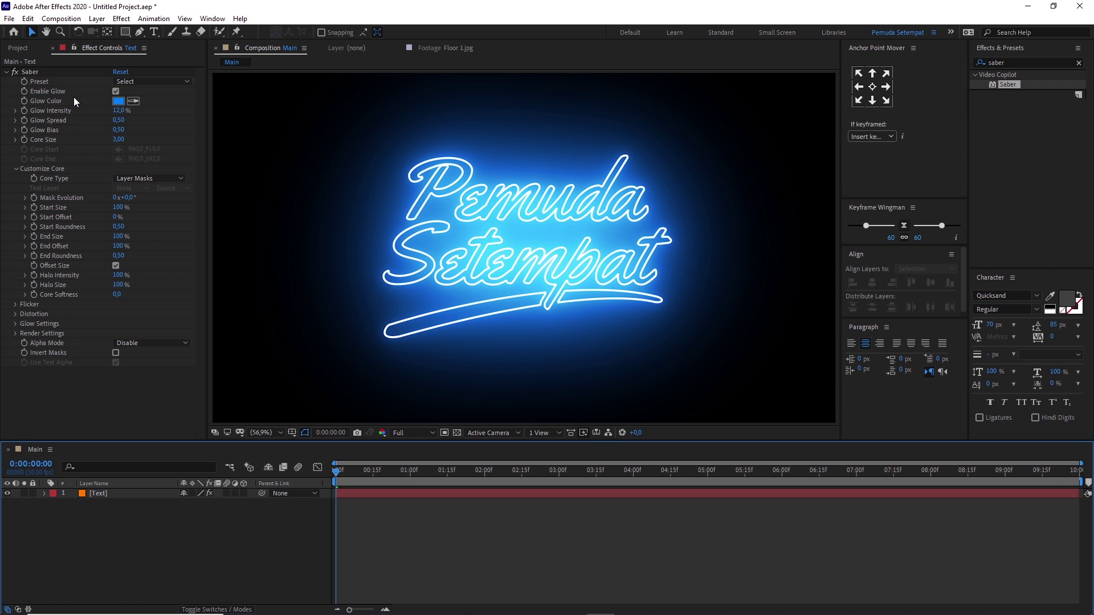
left_click(42, 84)
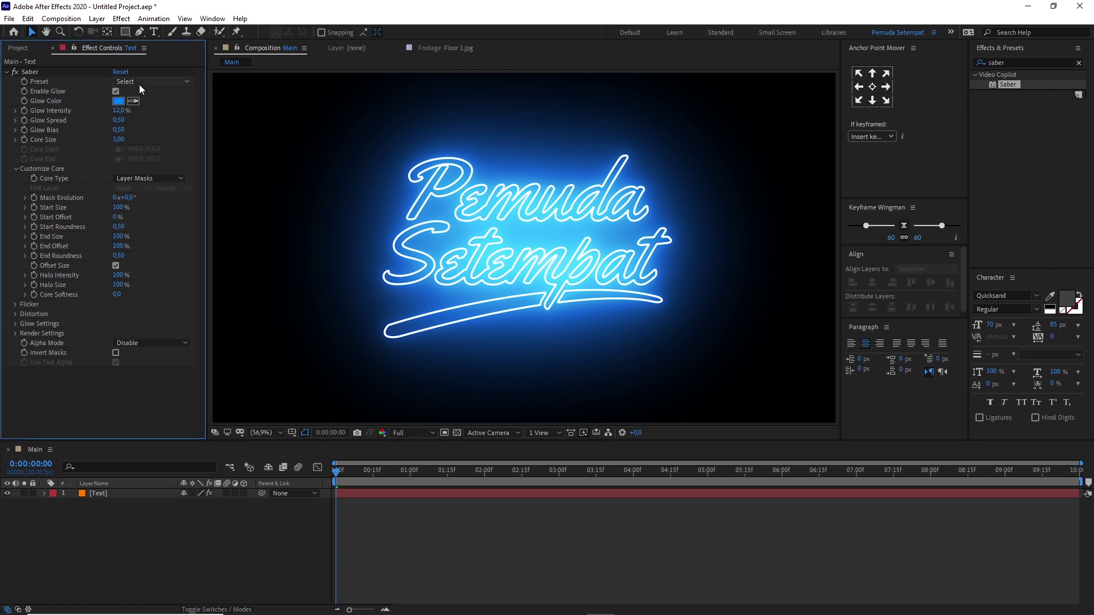
Try Saber's Energy and Electric presets on the lettering.
left_click(139, 83)
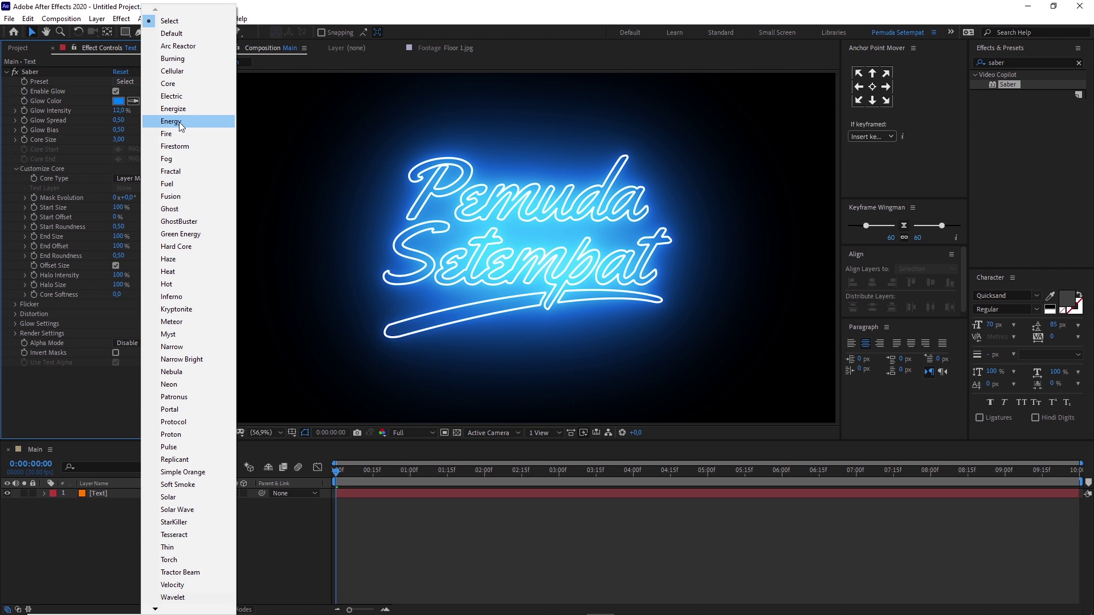
left_click(179, 121)
left_click(200, 503)
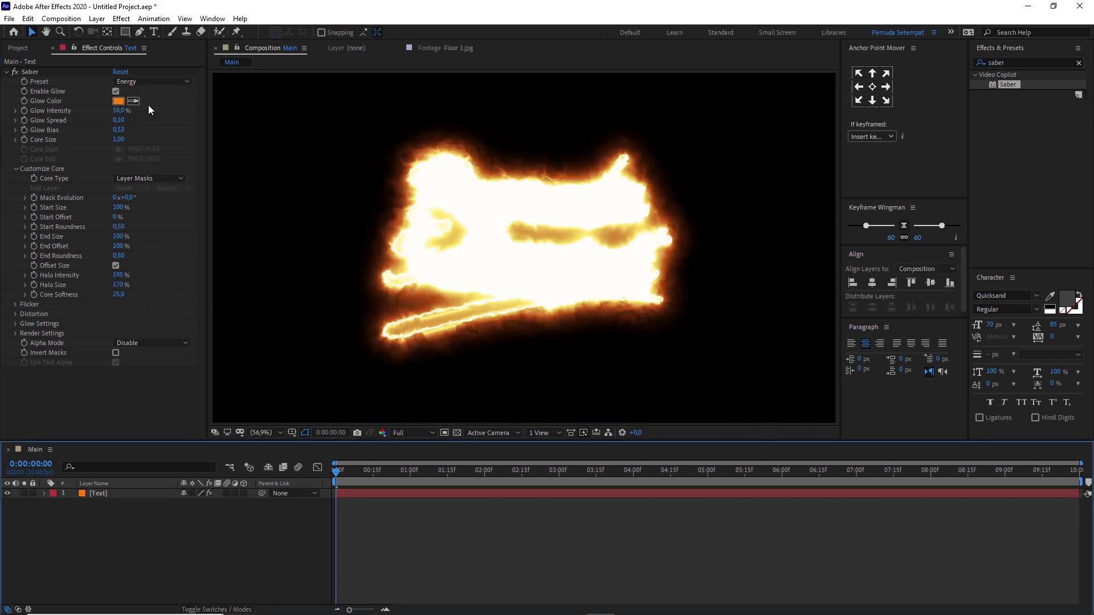
left_click(148, 82)
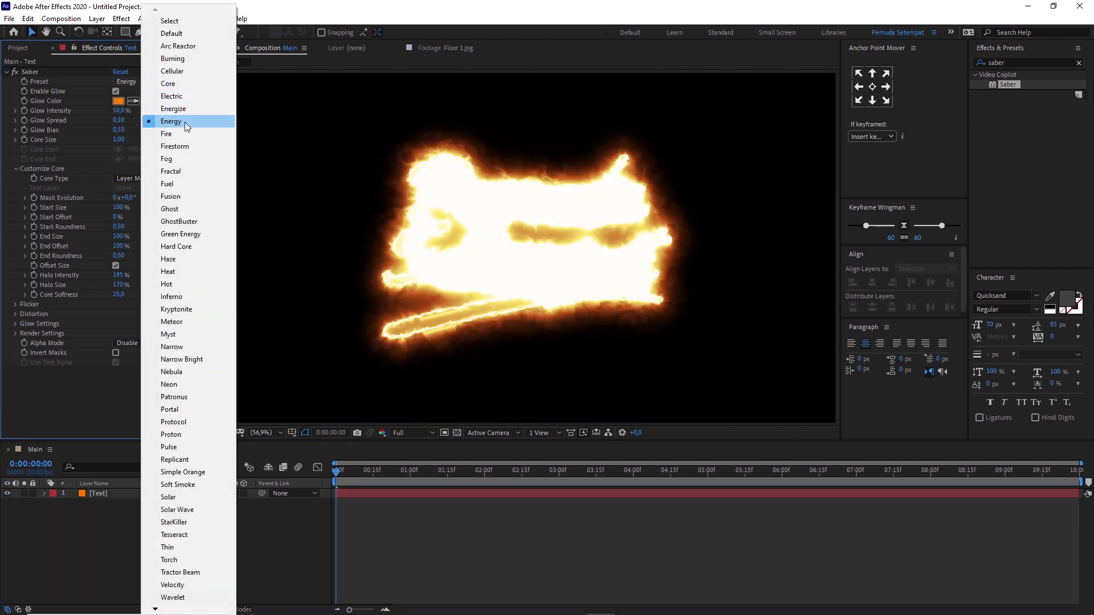
left_click(181, 96)
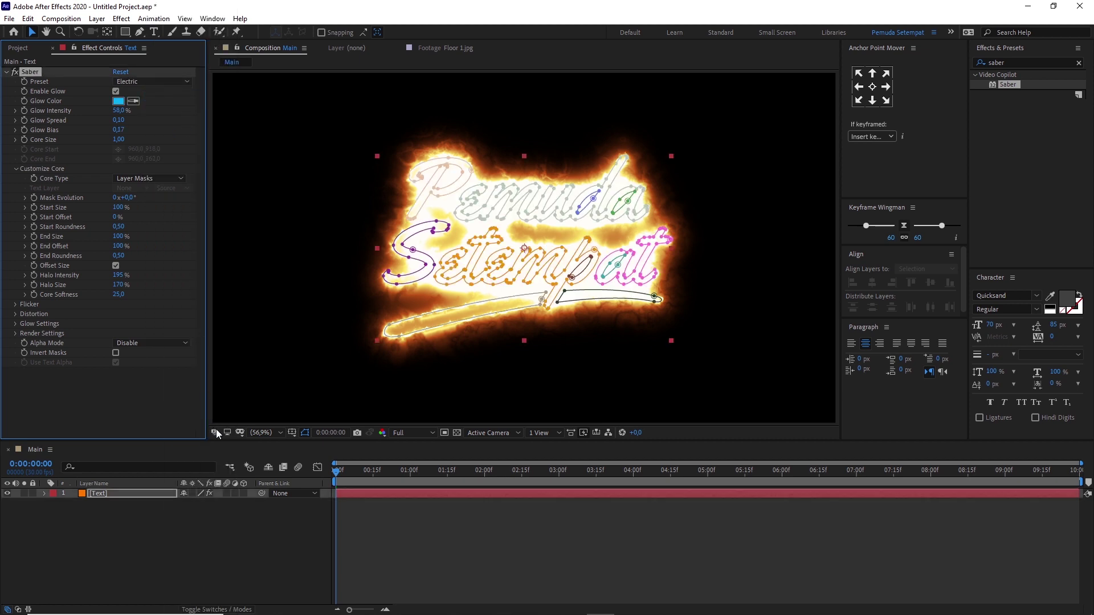
left_click(242, 542)
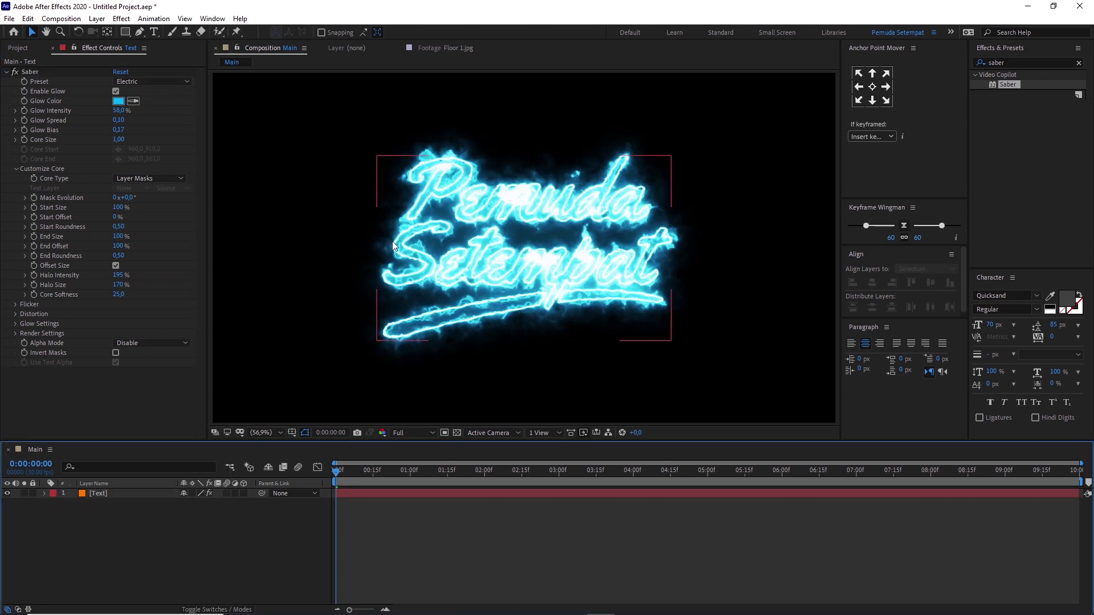
Apply Saber's Neon preset and set Glow Intensity to 30%.
left_click(163, 81)
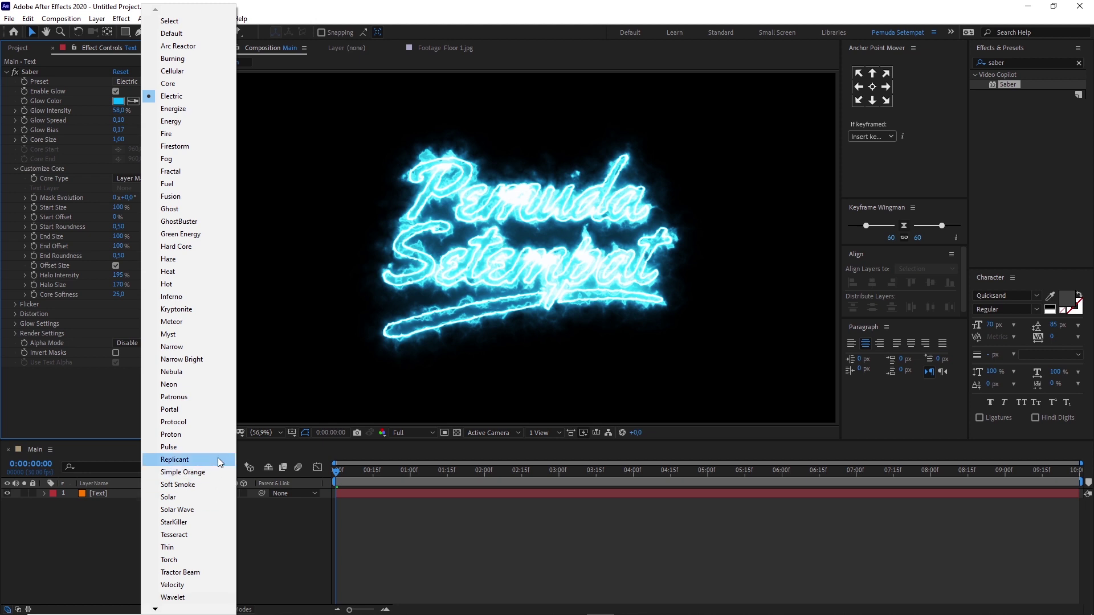
left_click(171, 385)
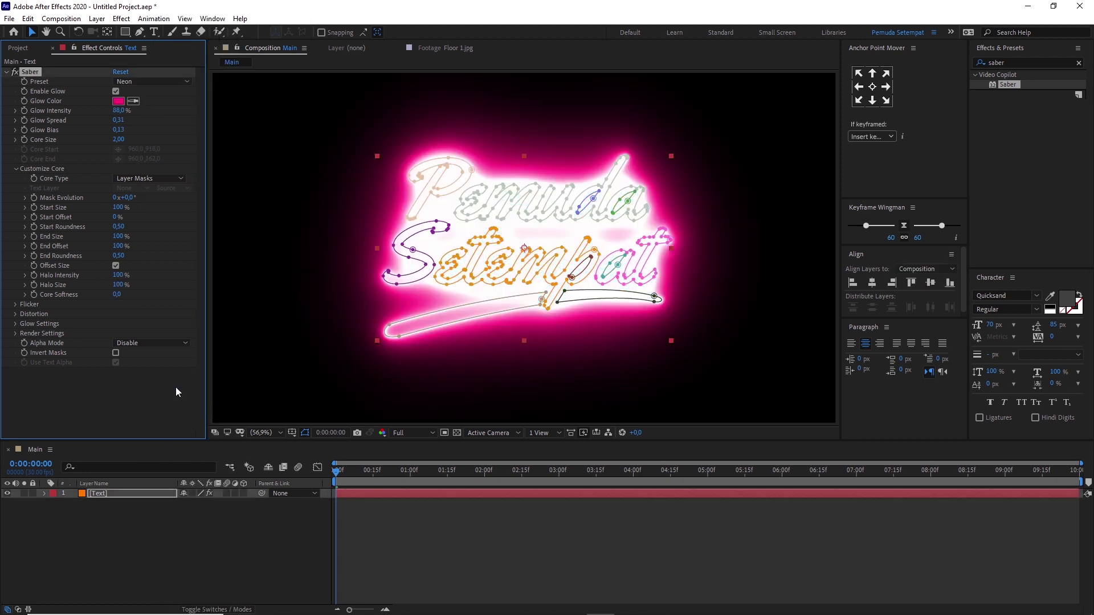
left_click(127, 110)
type("3")
key("Return")
left_click(253, 545)
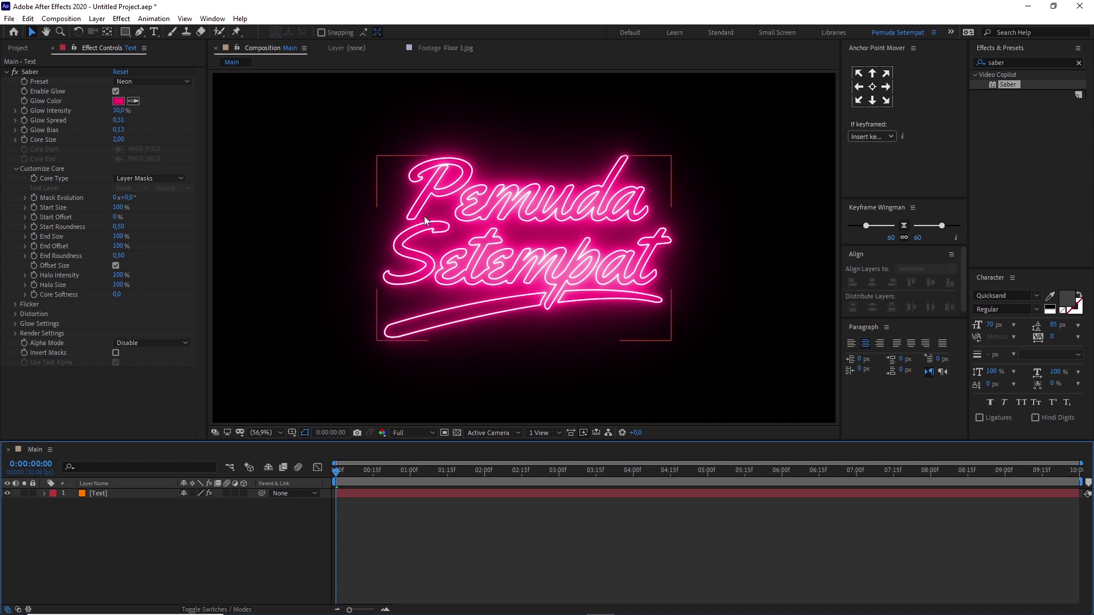
left_click(119, 102)
left_click(883, 526)
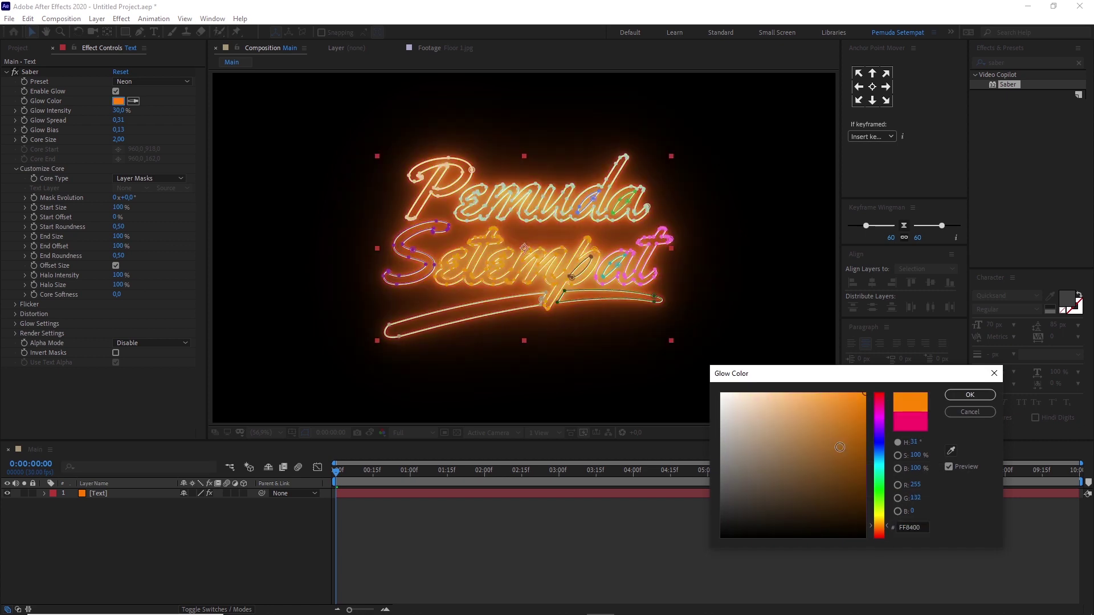
left_click(970, 395)
left_click(364, 566)
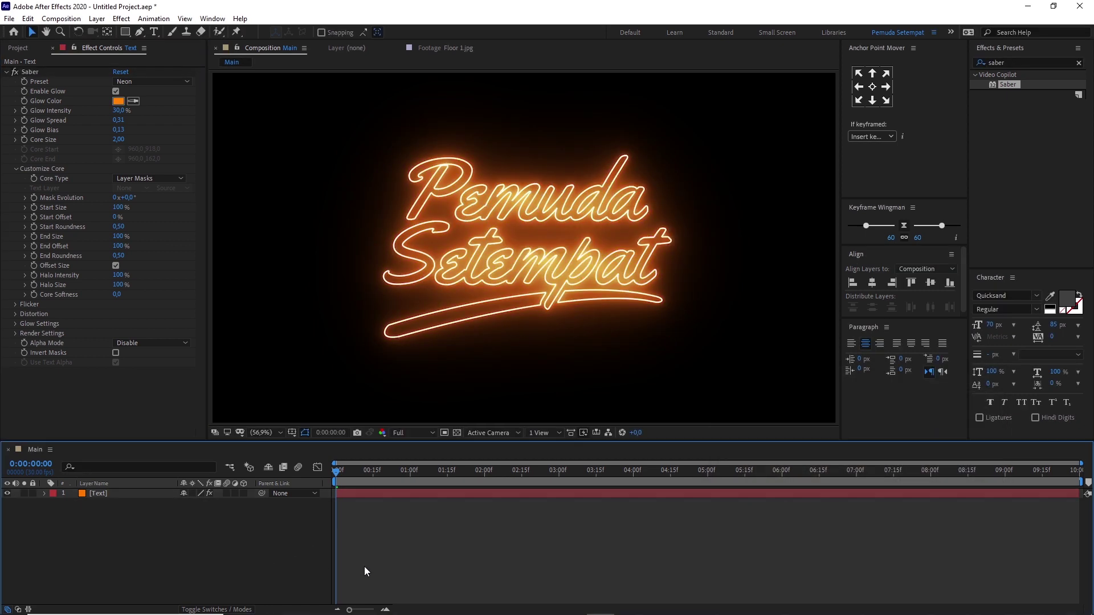
key("ctrl+z")
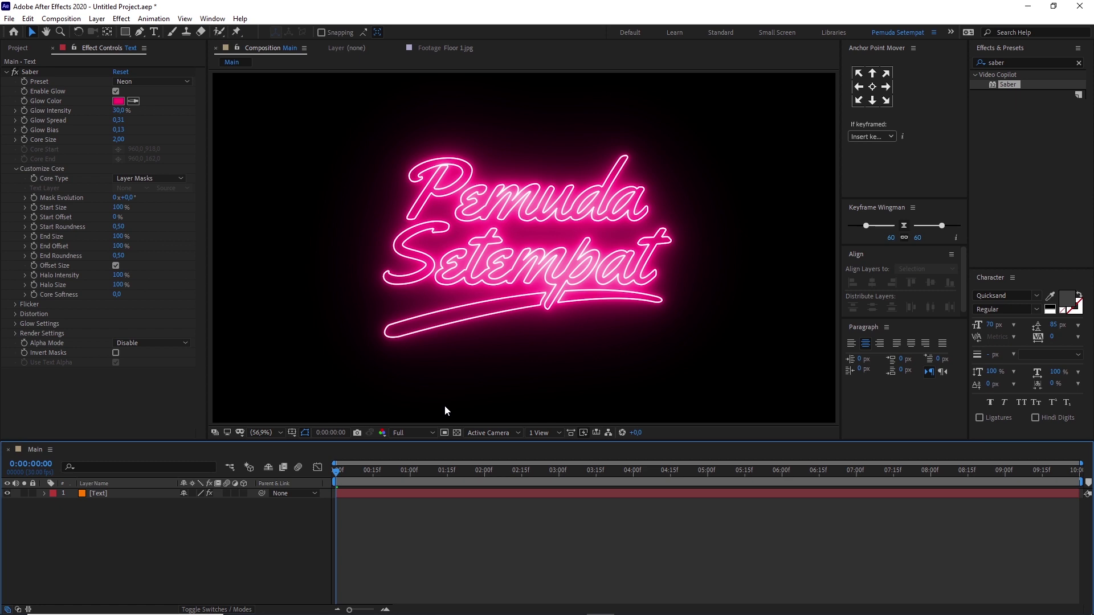
Keyframe Saber's Start Offset at 100% at 0 seconds.
left_click(59, 218)
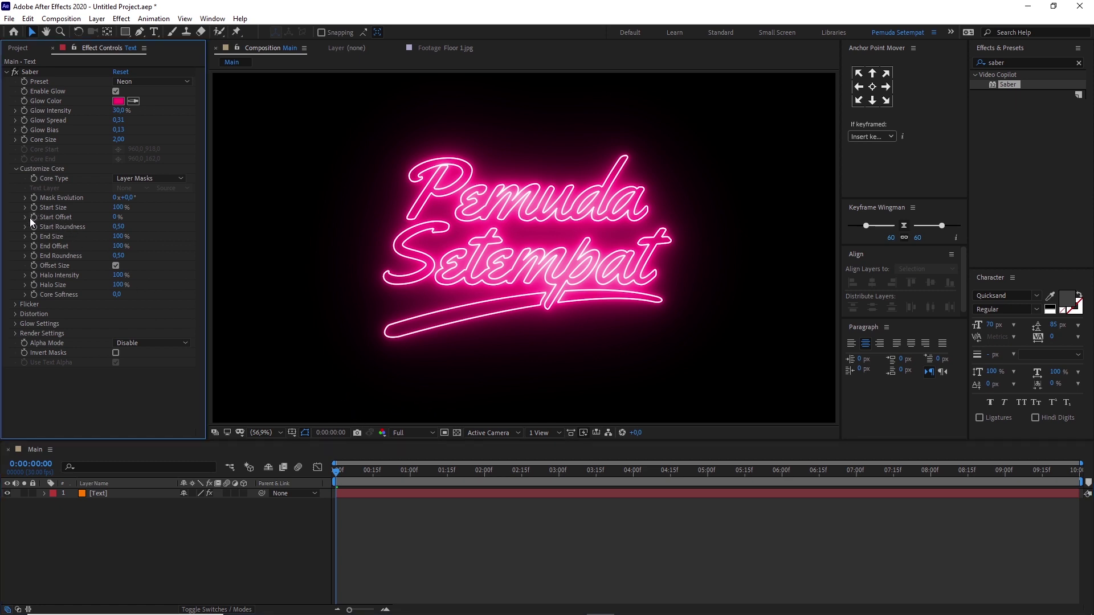
left_click(34, 217)
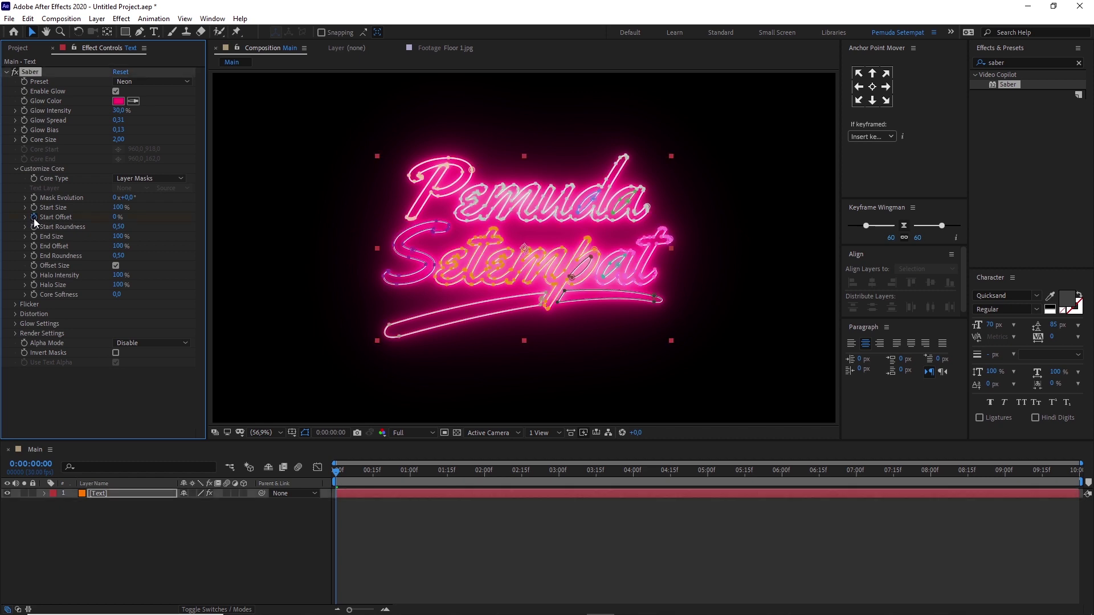
left_click(113, 217)
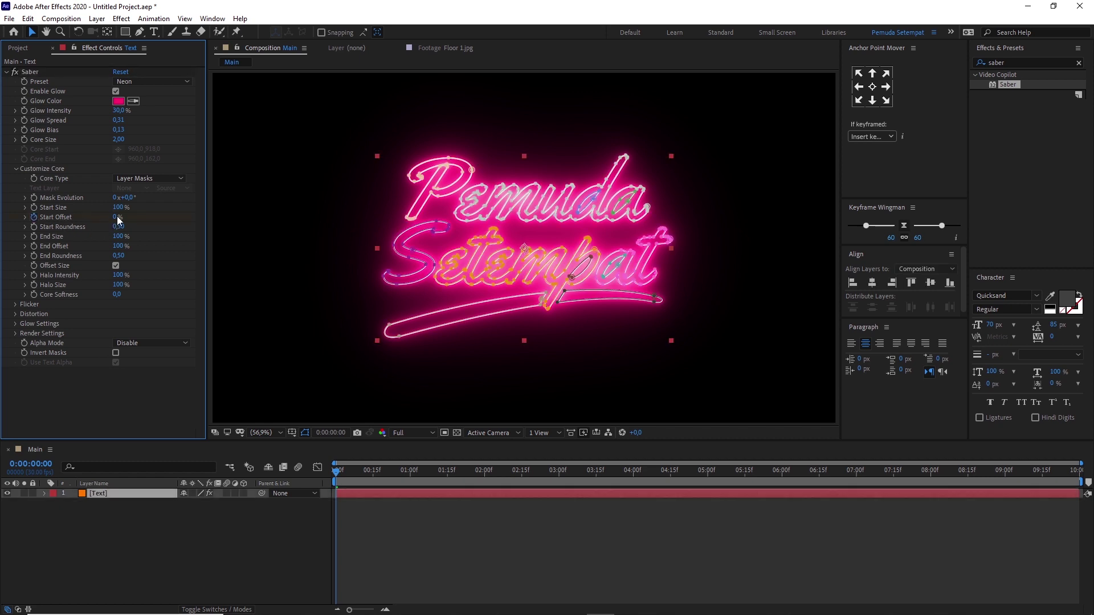
type("100")
key("Return")
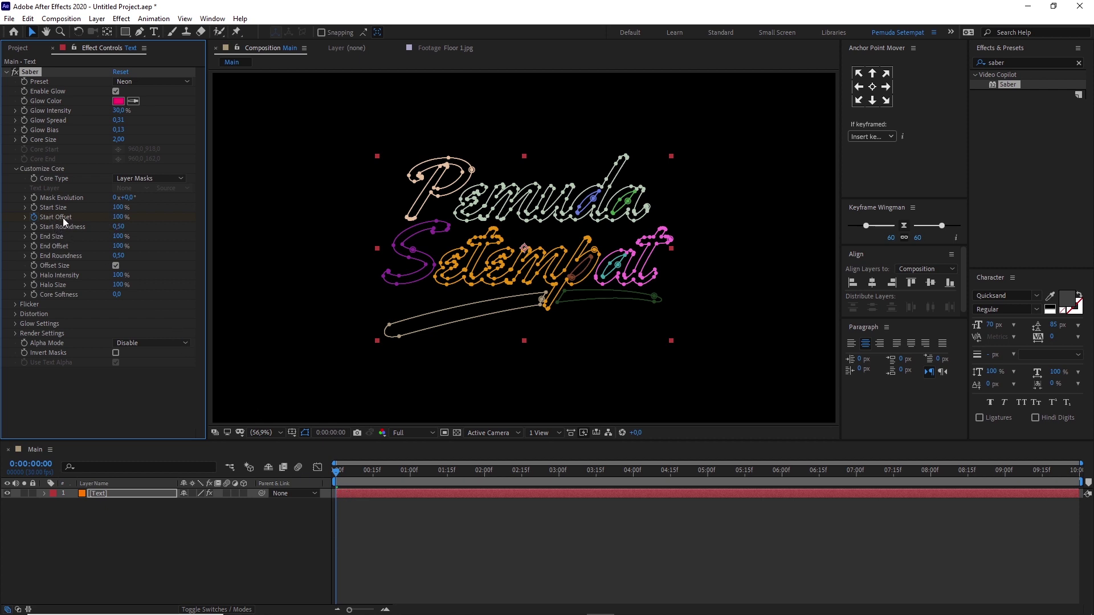
key("u")
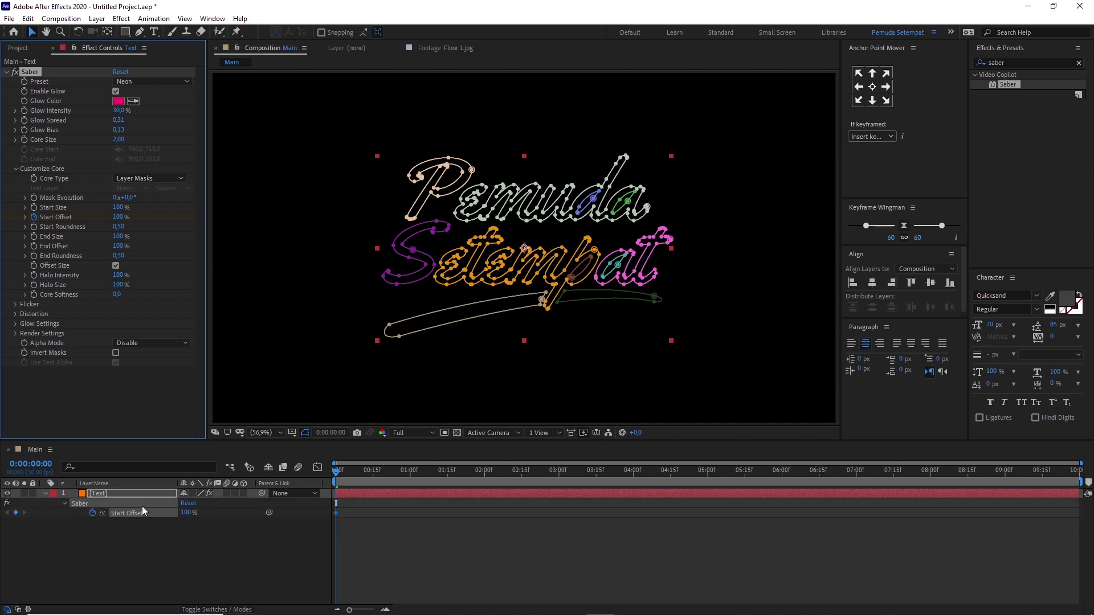
Set Start Offset to 0% at 5 seconds and scrub to preview the draw-on.
left_click_drag(433, 480, 708, 490)
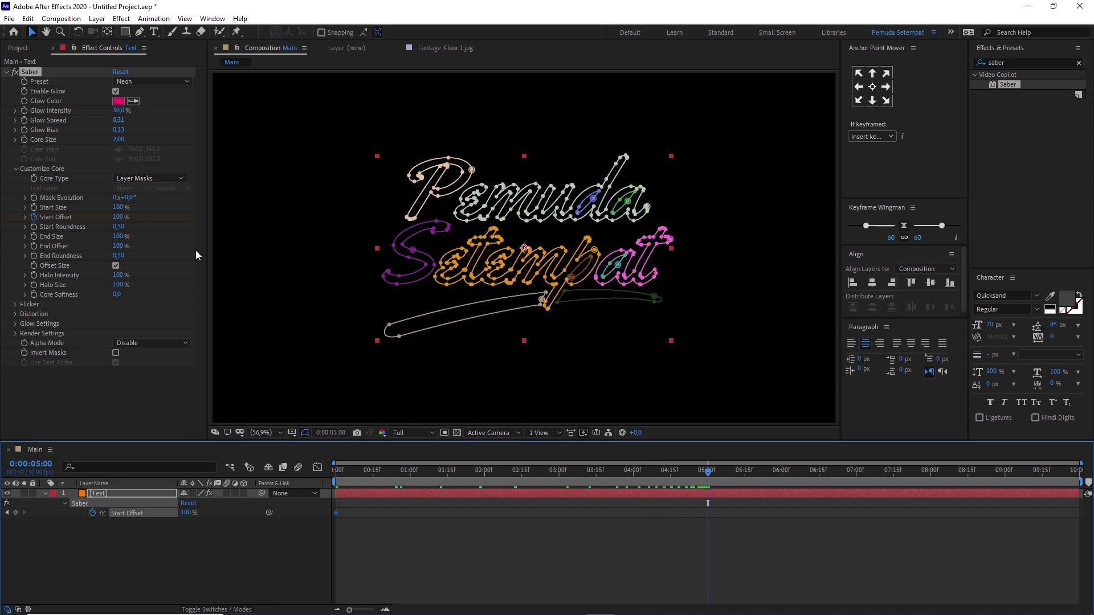
left_click_drag(119, 217, 46, 227)
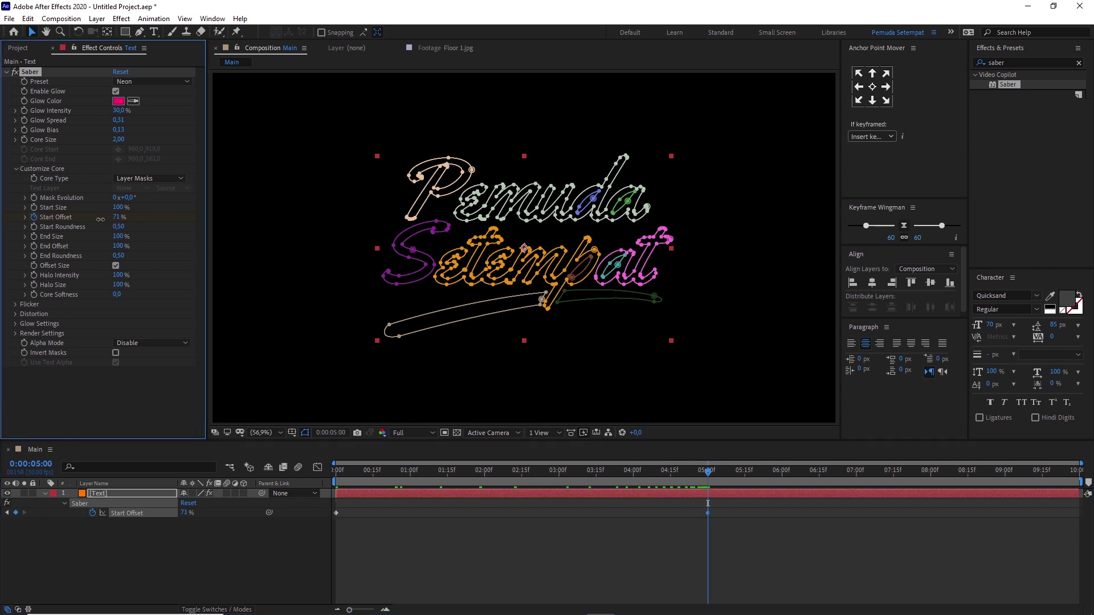
left_click(252, 543)
left_click_drag(341, 470, 704, 467)
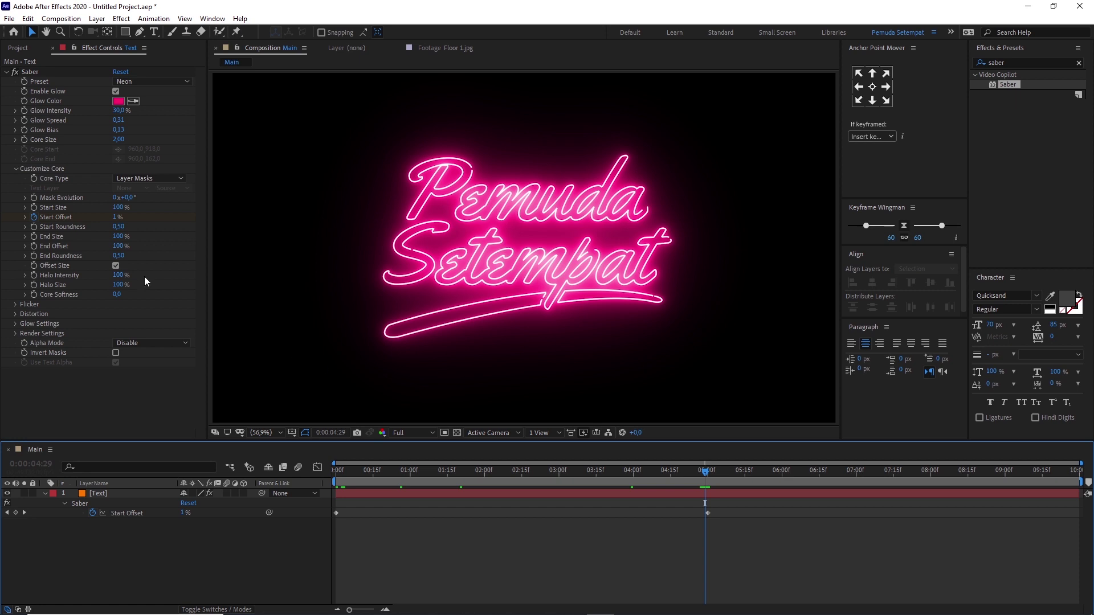
left_click_drag(548, 476, 558, 480)
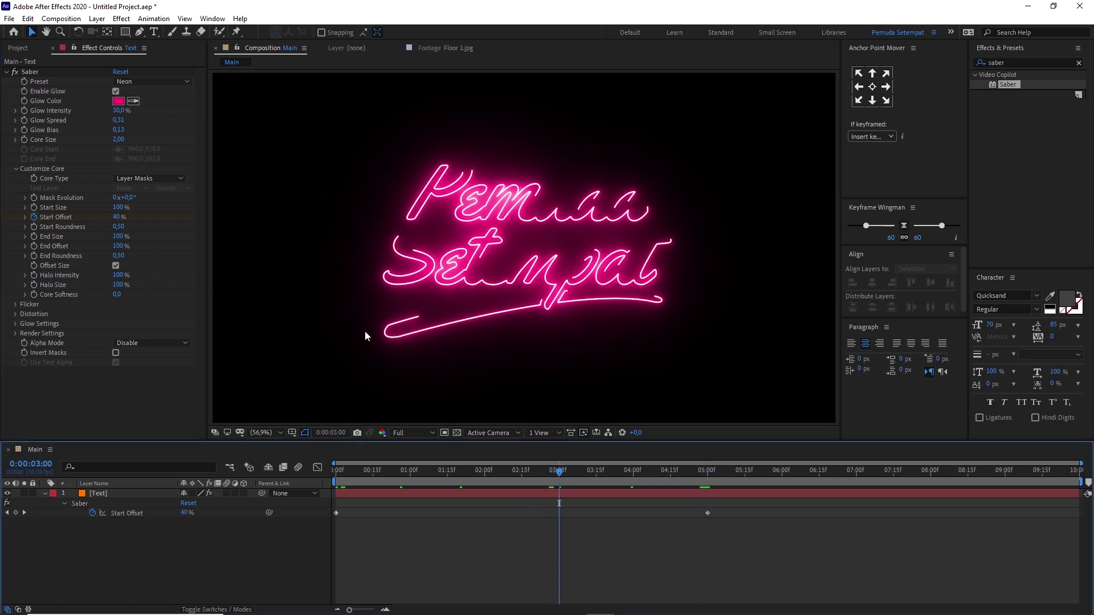
Keyframe Saber's Start Size at 0% at 3 seconds.
left_click(35, 206)
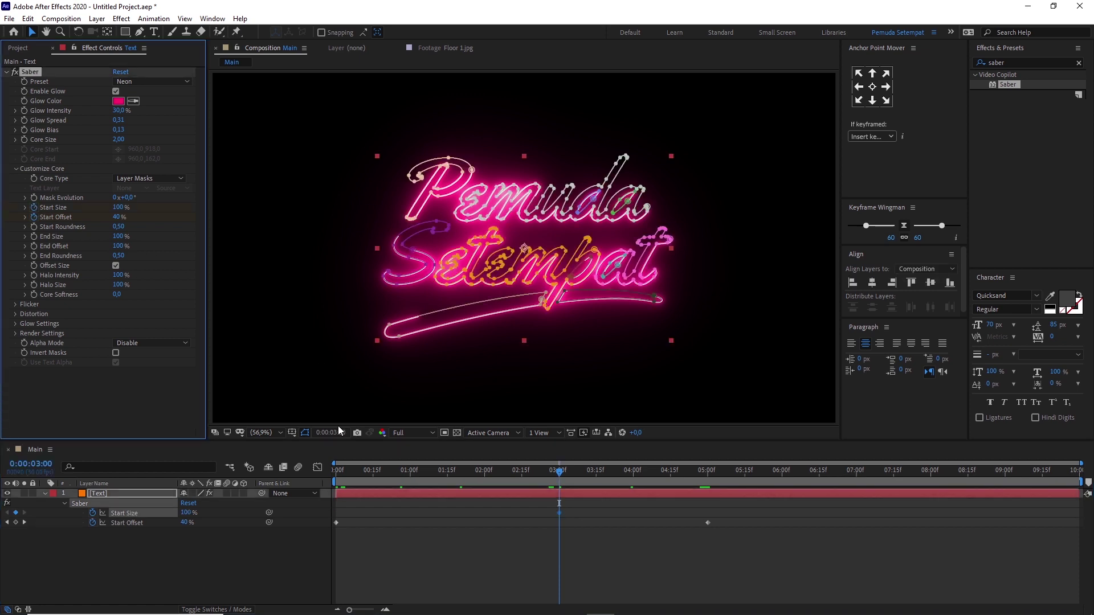
left_click_drag(556, 473, 778, 486)
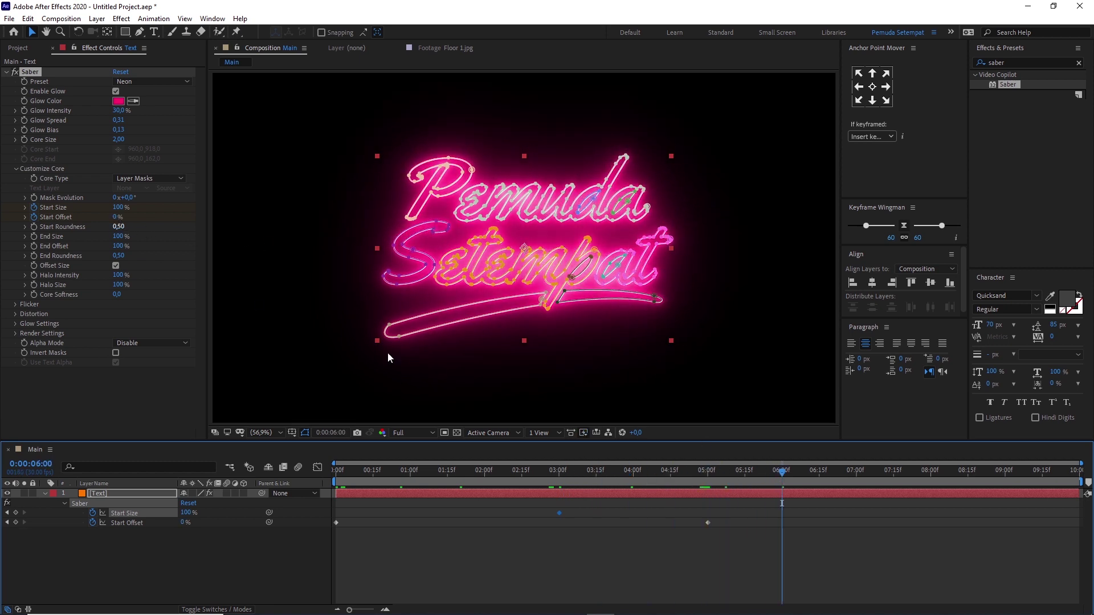
left_click(559, 472)
left_click_drag(117, 208, 27, 219)
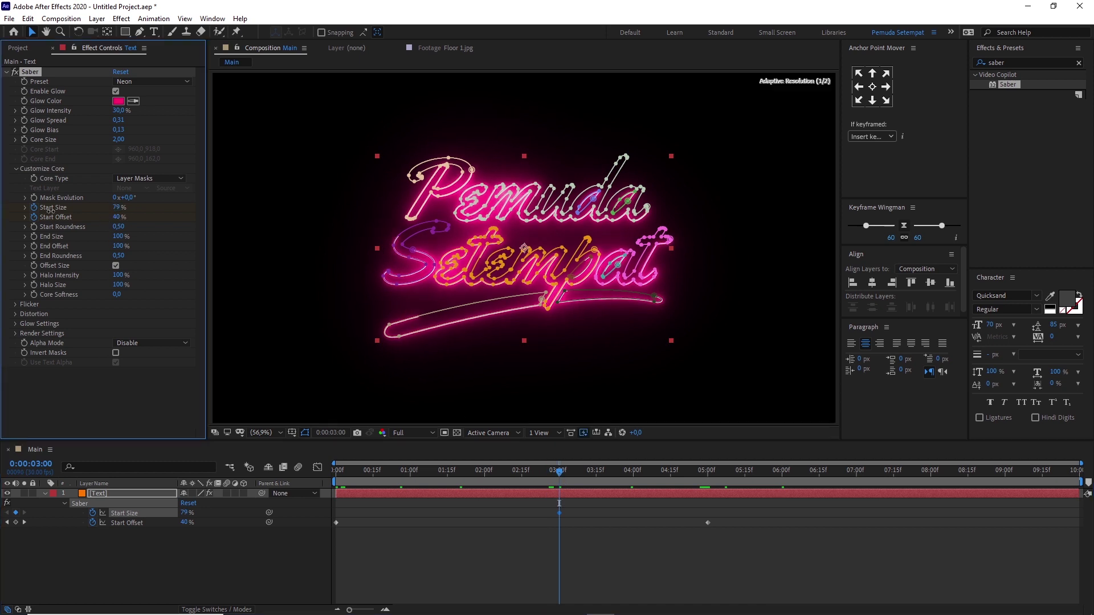
Set Start Size to 100% at 6 seconds and preview up to 7 seconds.
left_click(782, 472)
left_click_drag(117, 209, 123, 211)
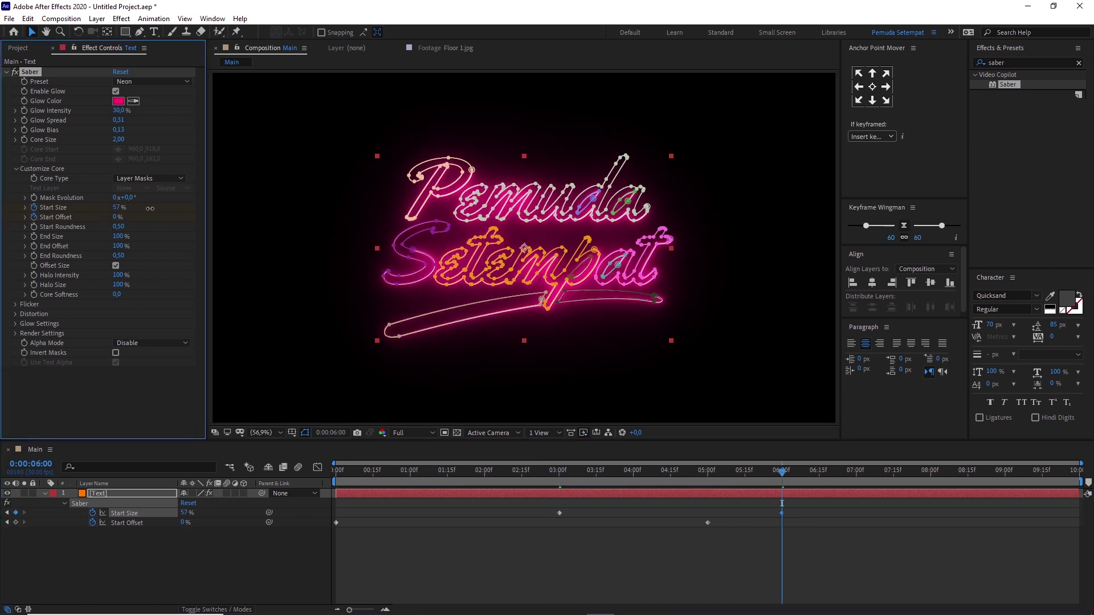
left_click(121, 208)
type("100")
key("Return")
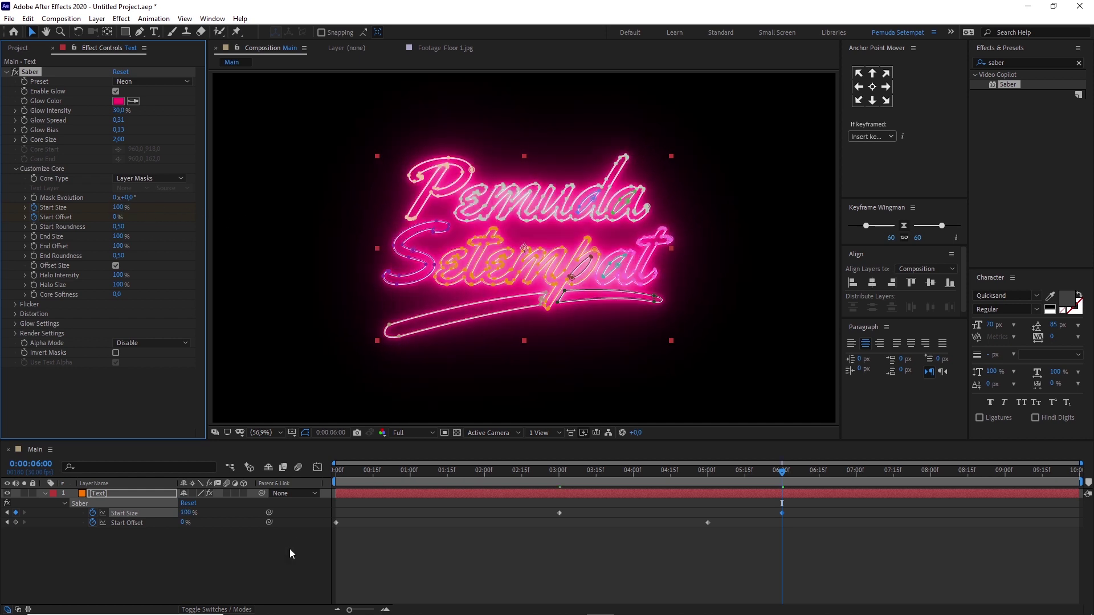
left_click(289, 548)
left_click_drag(366, 472, 790, 482)
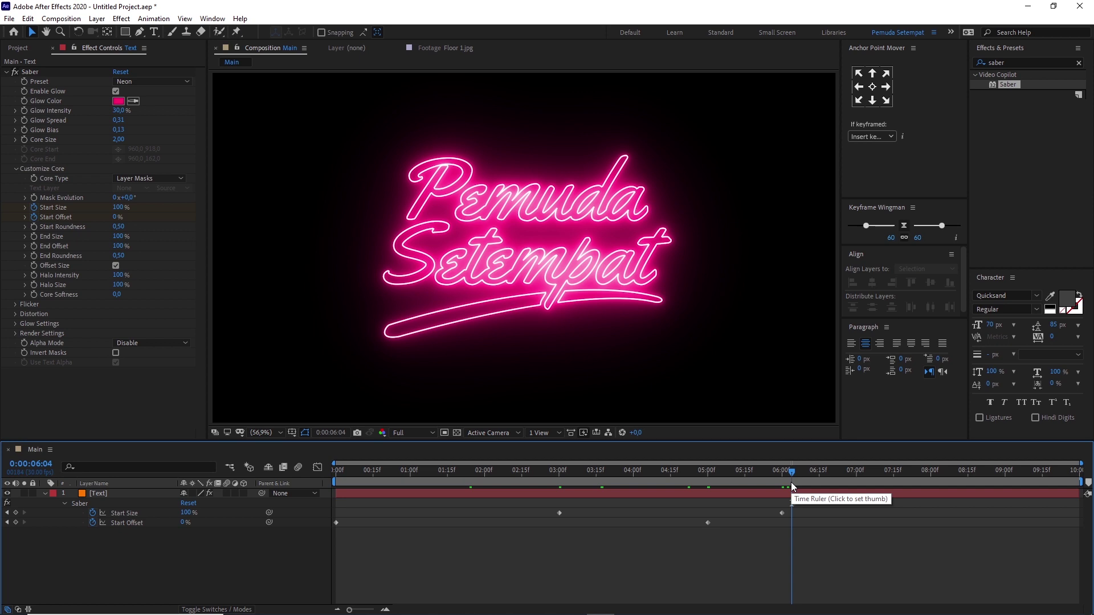
left_click_drag(823, 473, 856, 474)
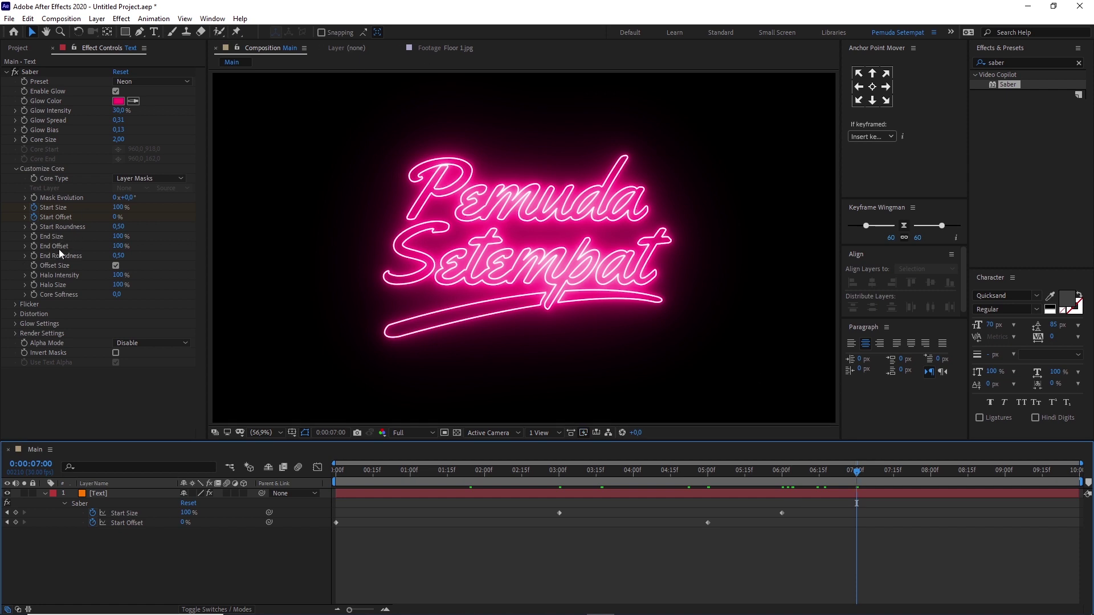
Keyframe End Size and End Offset at 7 s, dropping both to 0% at the last frame.
left_click(35, 236)
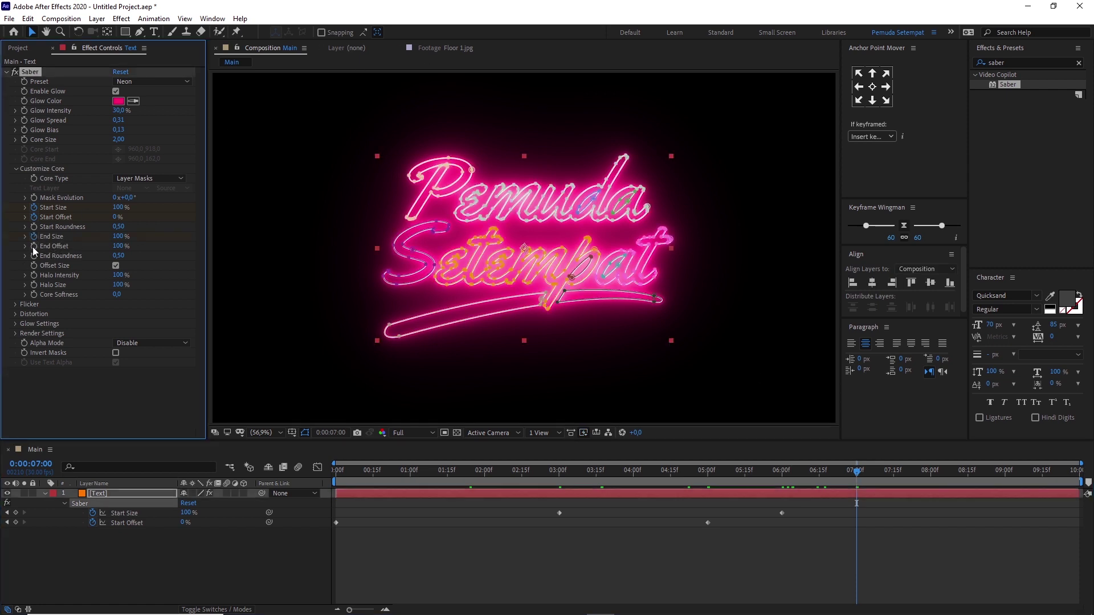
key("u")
key("u")
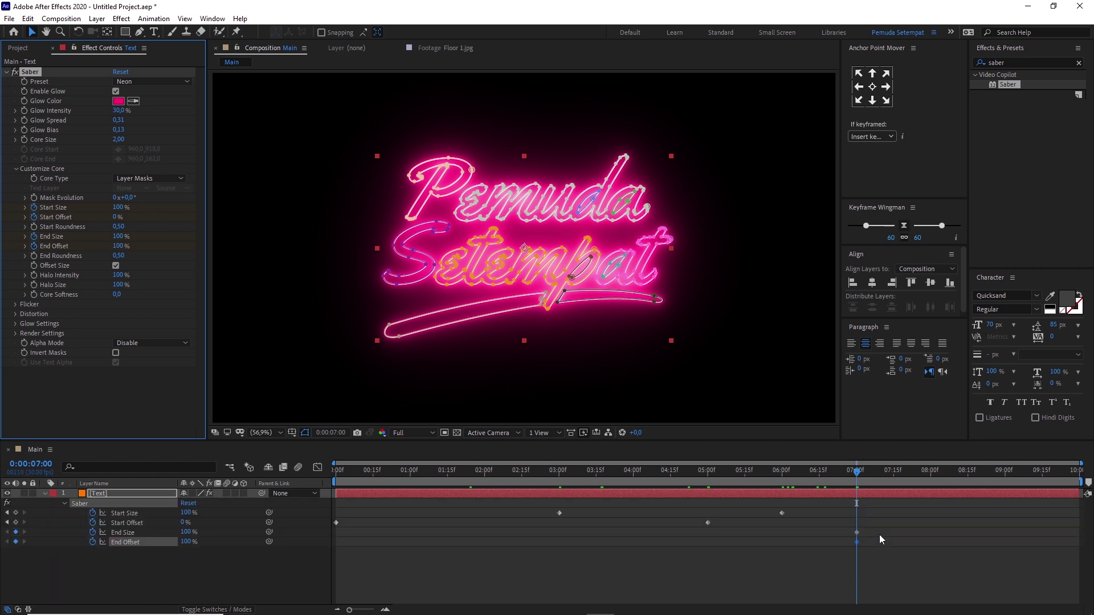
left_click_drag(882, 470, 1076, 471)
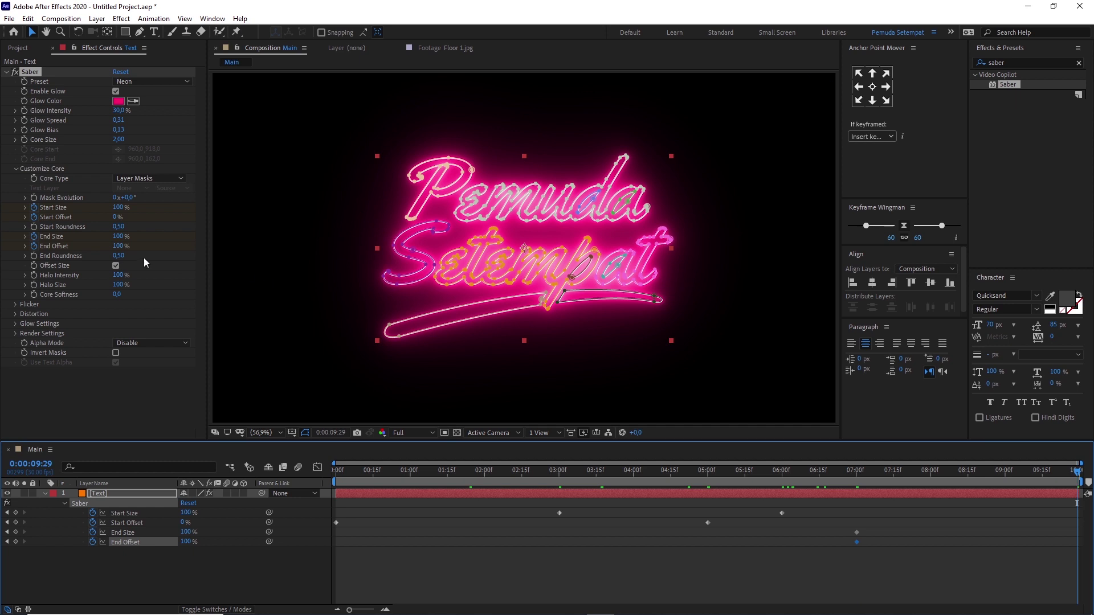
left_click_drag(118, 246, 46, 252)
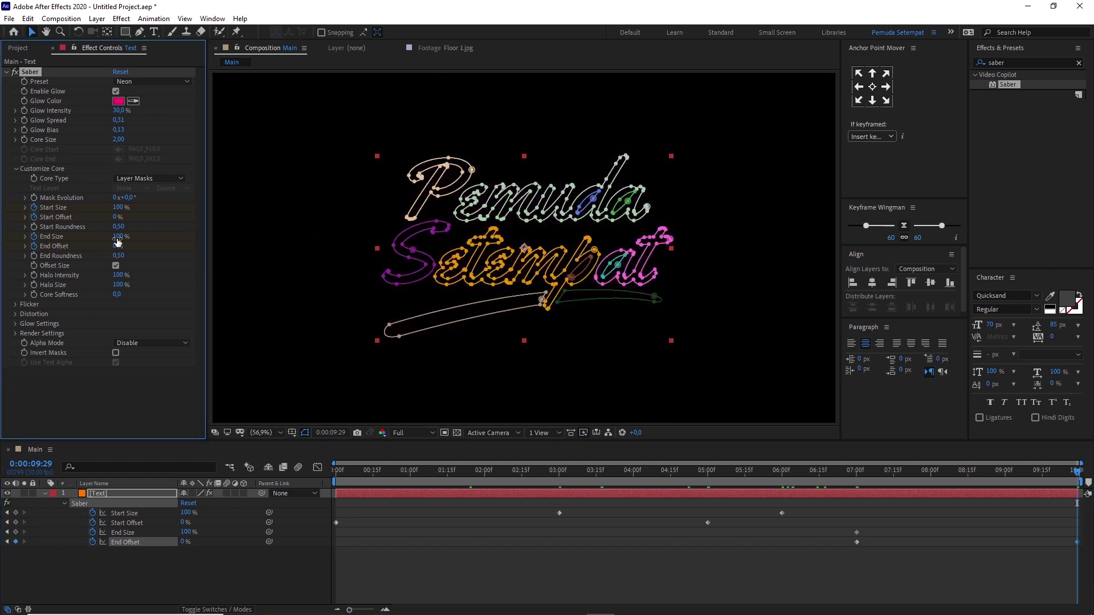
left_click_drag(118, 237, 35, 243)
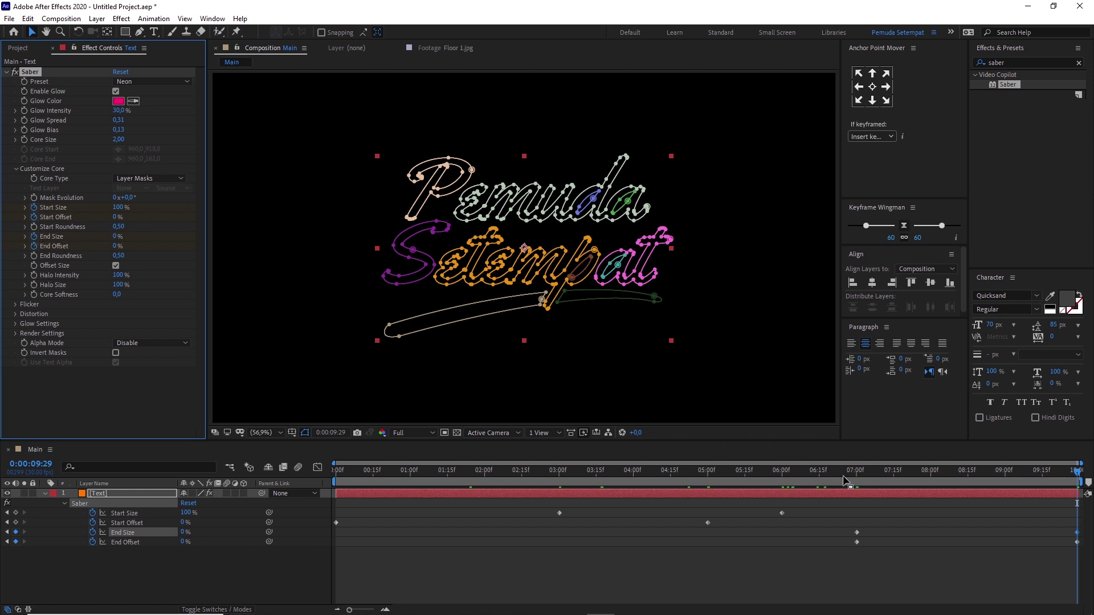
Scrub the timeline to preview the full draw-on and fade-out animation.
left_click_drag(838, 475, 976, 475)
left_click(817, 554)
left_click(409, 471)
mouse_move(409, 471)
left_mouse_down()
mouse_move(1089, 456)
mouse_move(733, 490)
mouse_move(799, 487)
left_mouse_up()
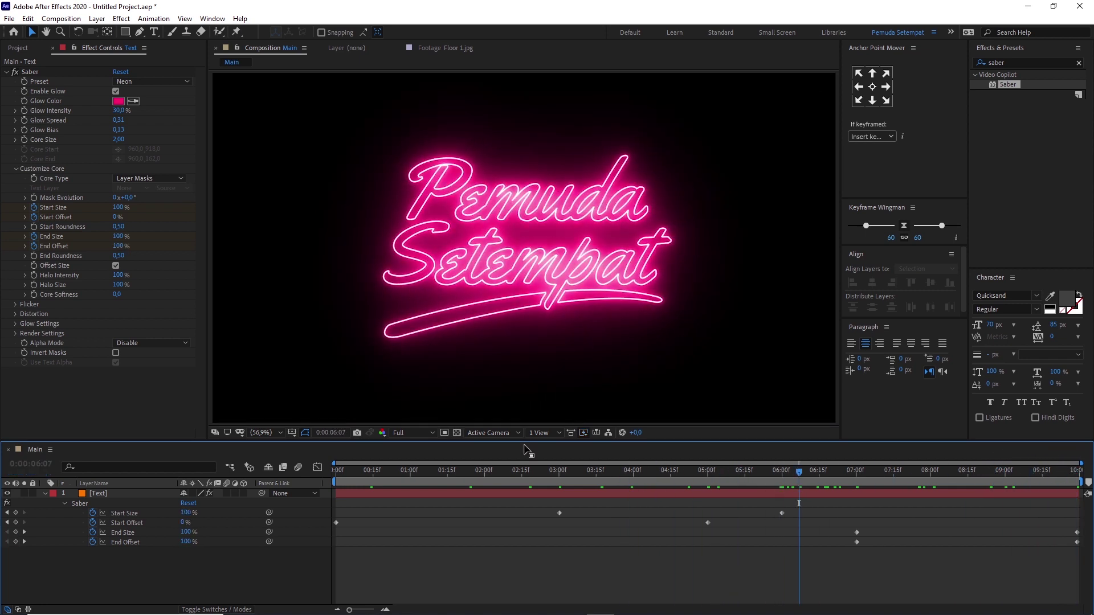
Set Saber's Flicker Intensity to 50%.
left_click(16, 306)
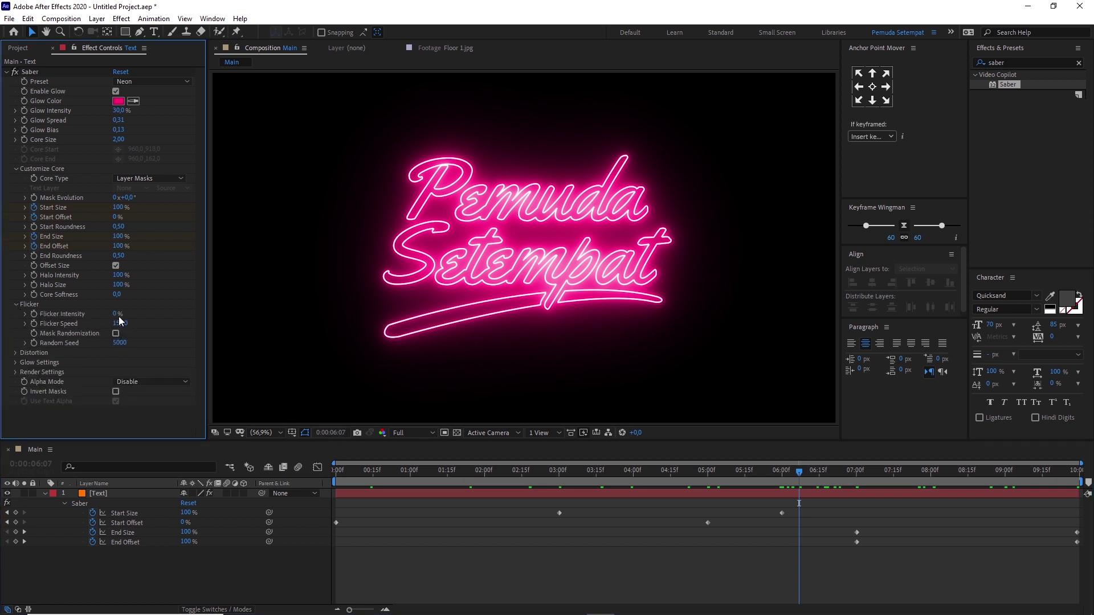
left_click(117, 314)
type("50")
key("Return")
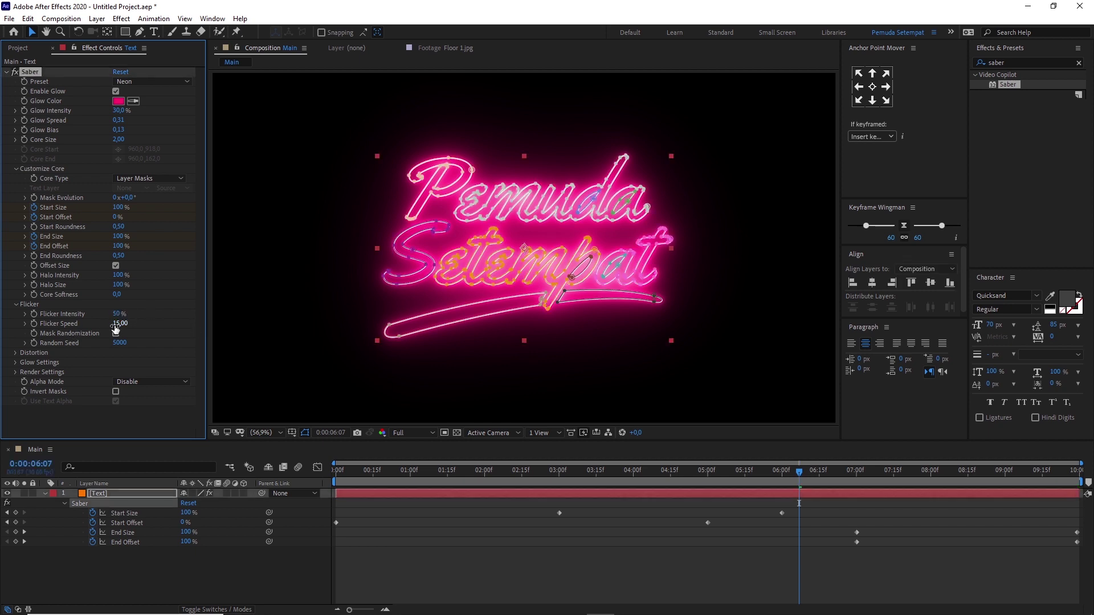
Keyframe Flicker Speed at 0:00 and set it to 3 at five seconds.
left_click_drag(447, 470, 273, 470)
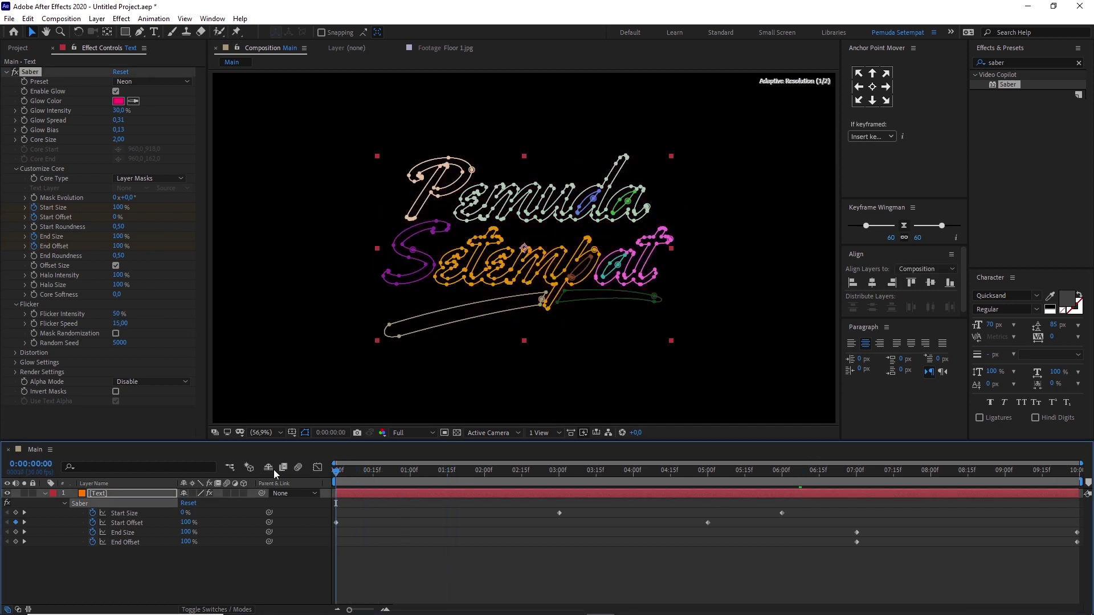
left_click(34, 323)
key("u")
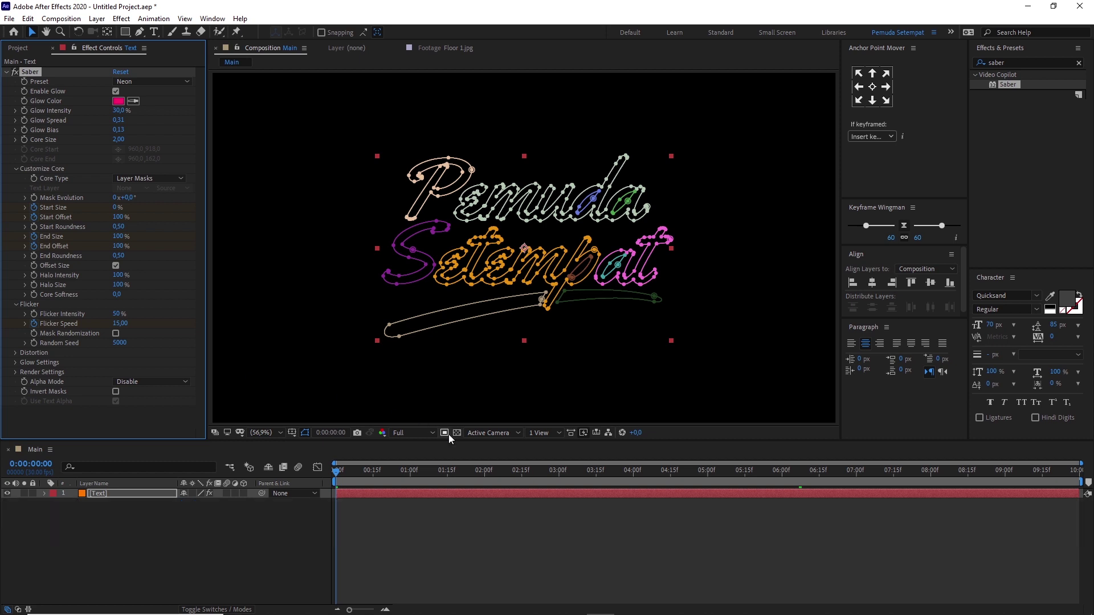
key("u")
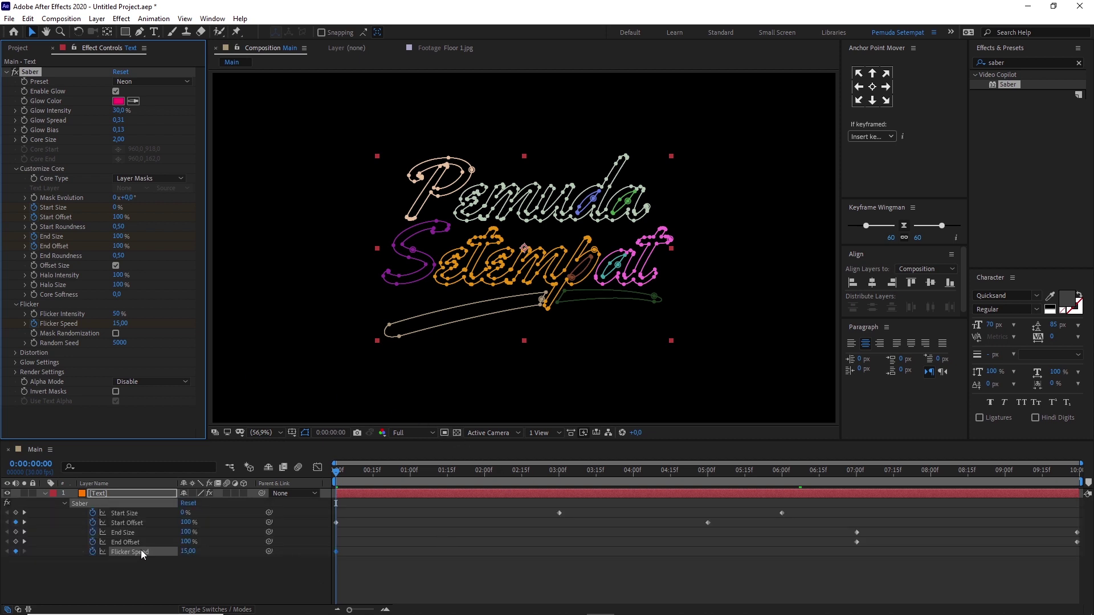
left_click_drag(460, 480, 709, 487)
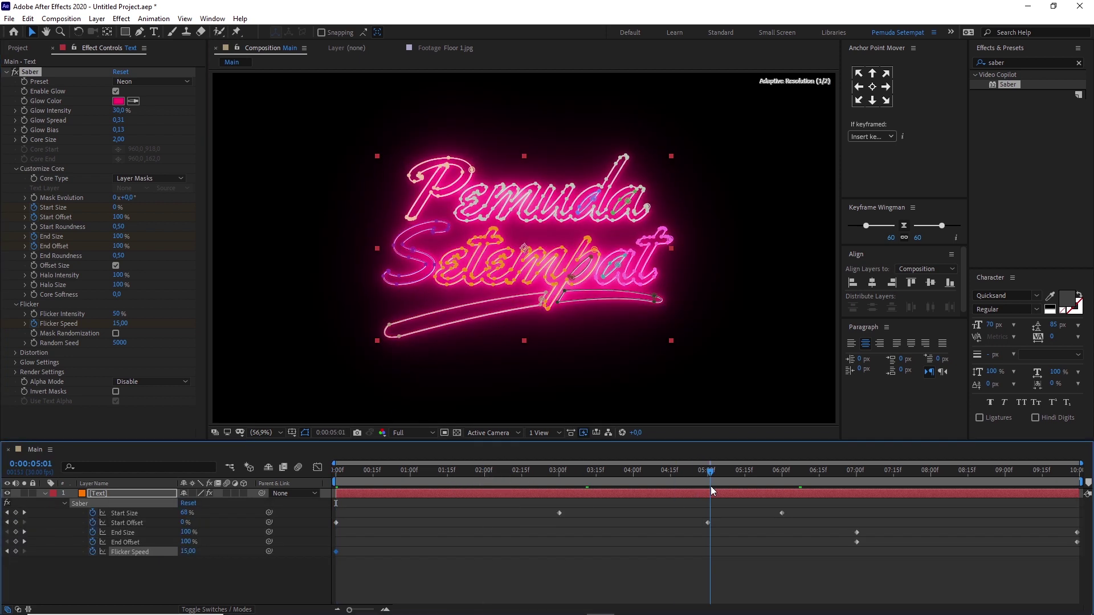
left_click(119, 323)
type("3")
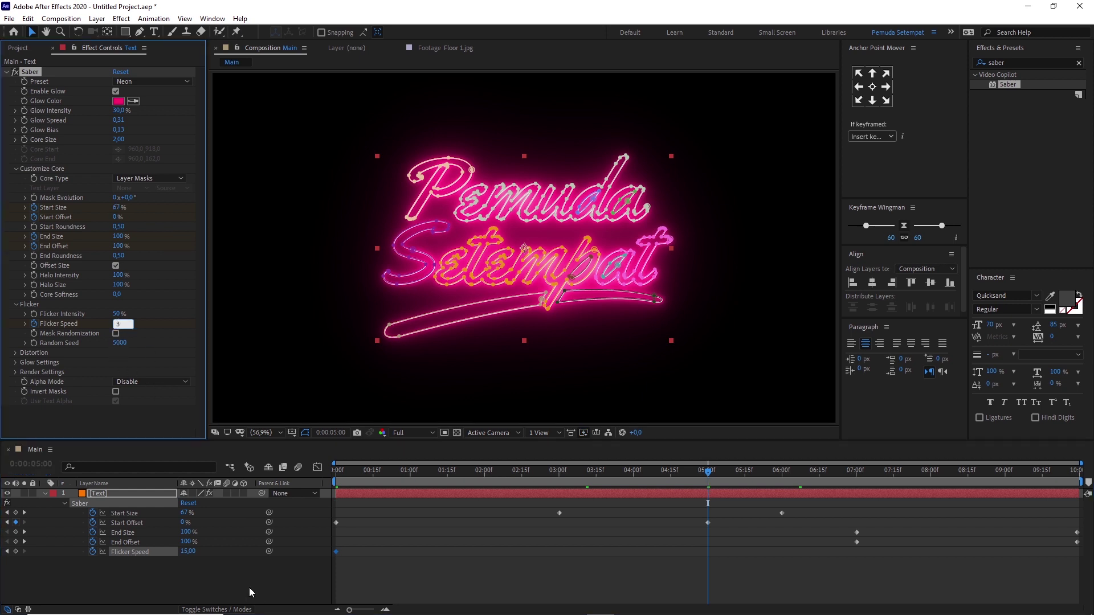
left_click(249, 587)
mouse_move(354, 470)
left_mouse_down()
mouse_move(501, 470)
mouse_move(710, 492)
left_mouse_up()
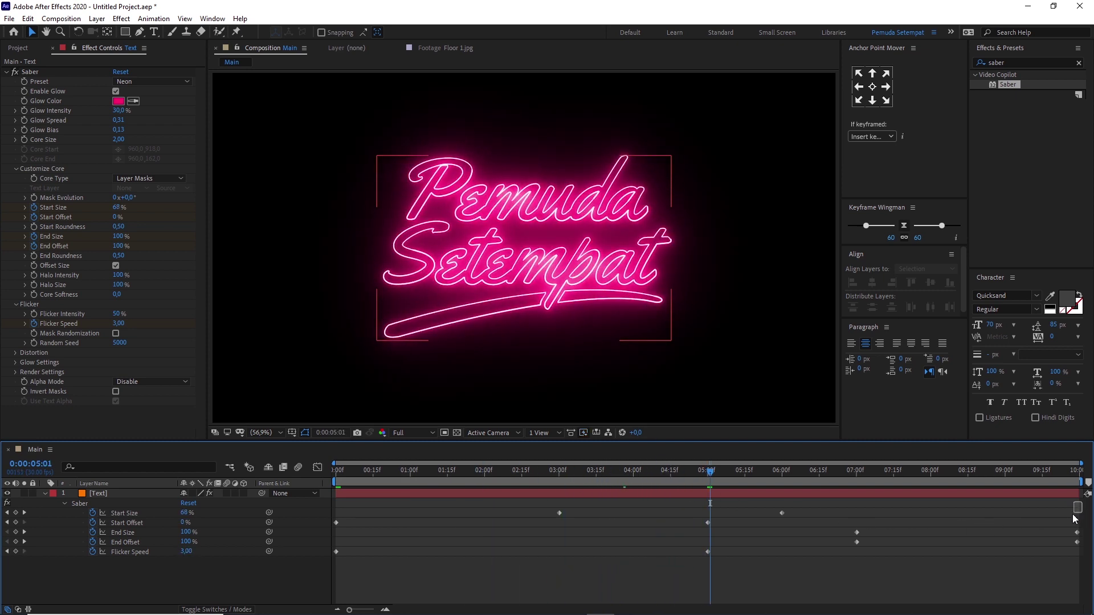
Ease all Saber keyframes at 65% influence and preview the neon animation.
left_click_drag(1082, 502, 315, 578)
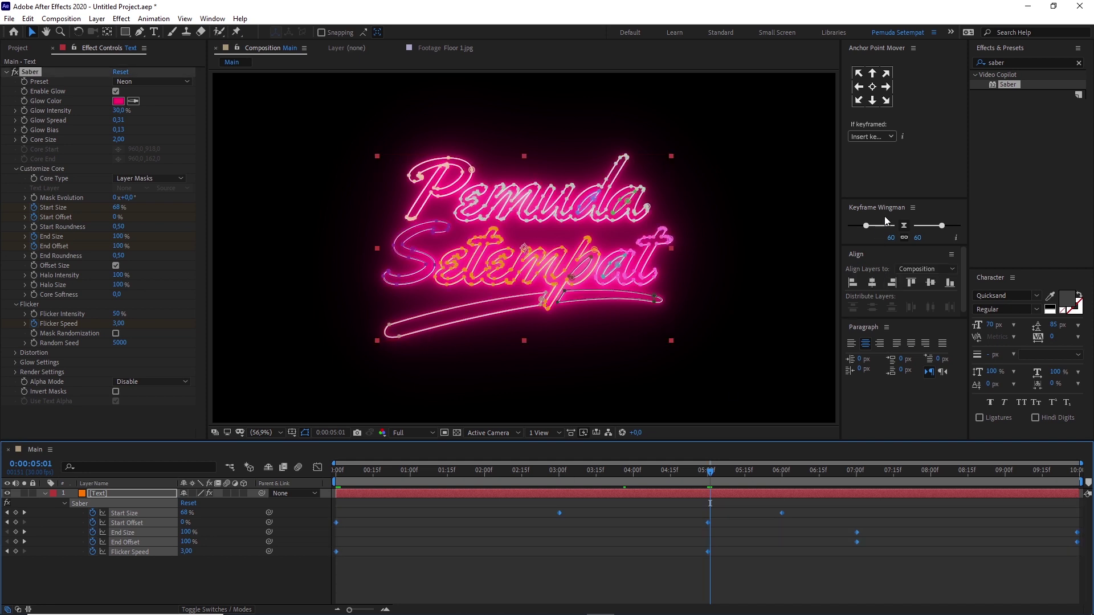
left_click_drag(867, 227, 874, 228)
left_click(890, 238)
type("65")
key("Return")
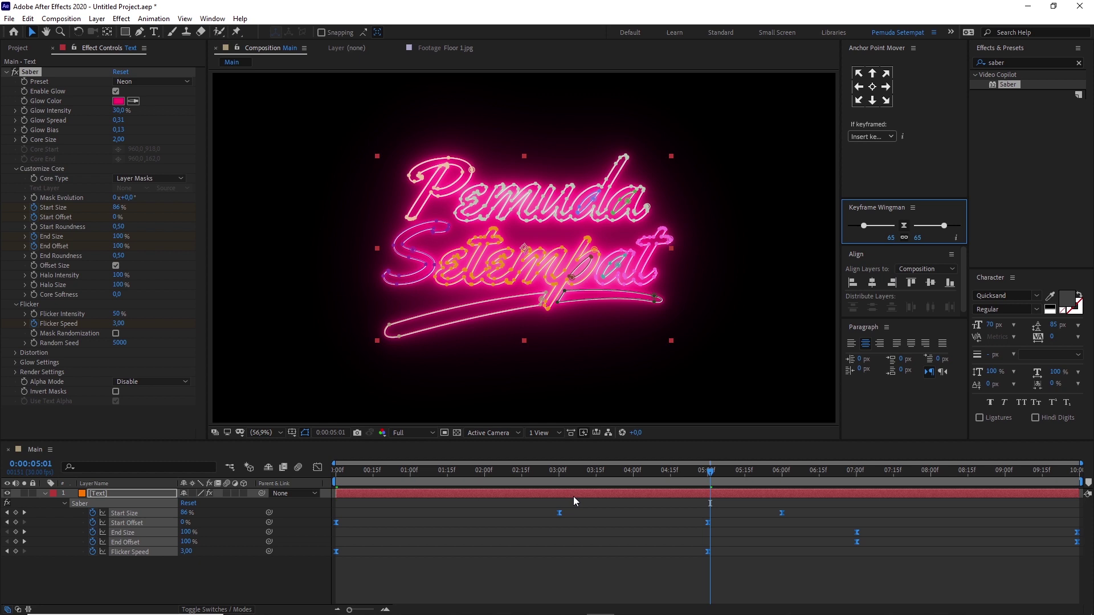
left_click(583, 579)
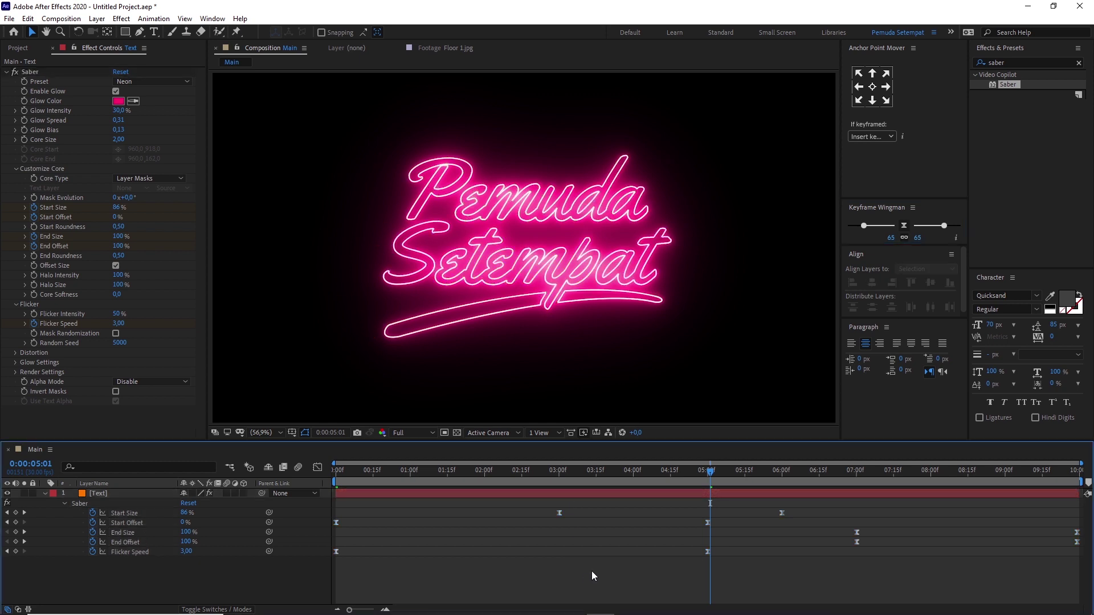
key("space")
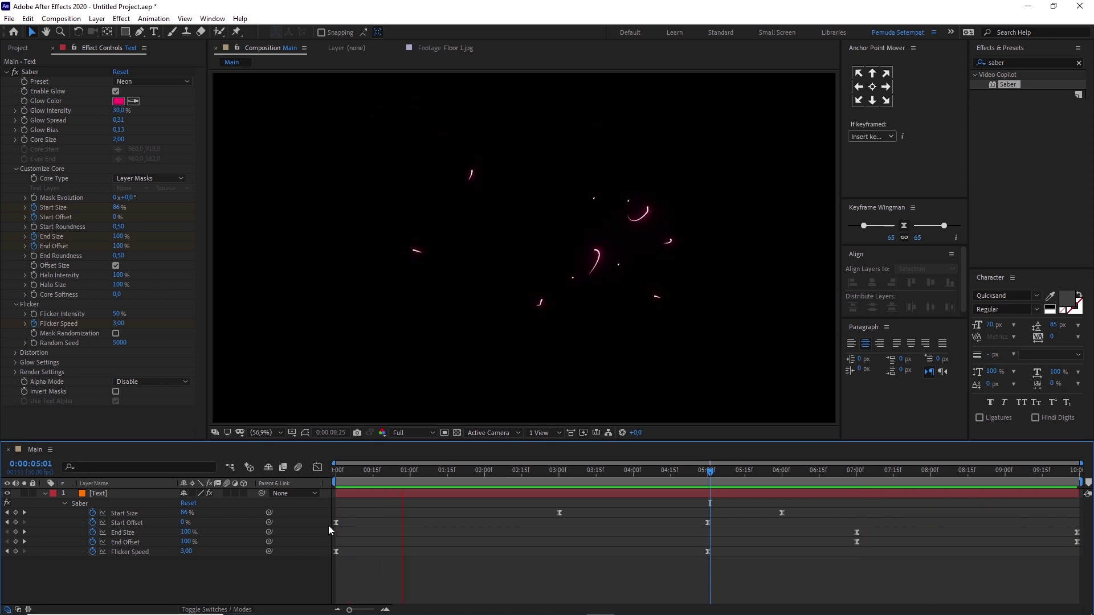
Pre-compose the neon Text layer into Text Comp 1, moving all attributes into it.
left_click_drag(531, 470, 628, 470)
left_click(524, 492)
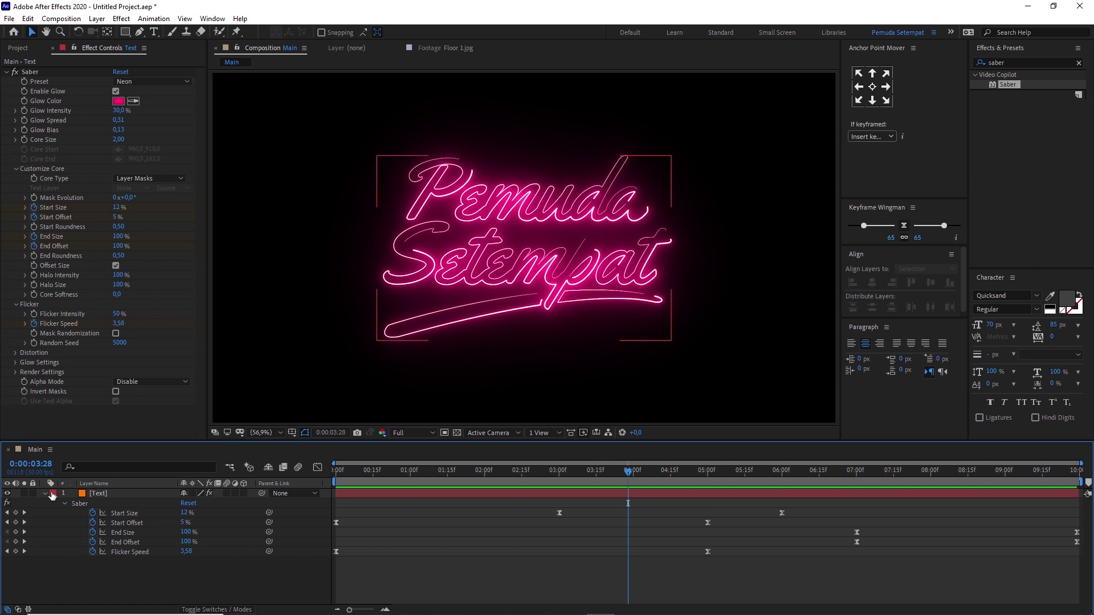
key("u")
left_click(92, 494)
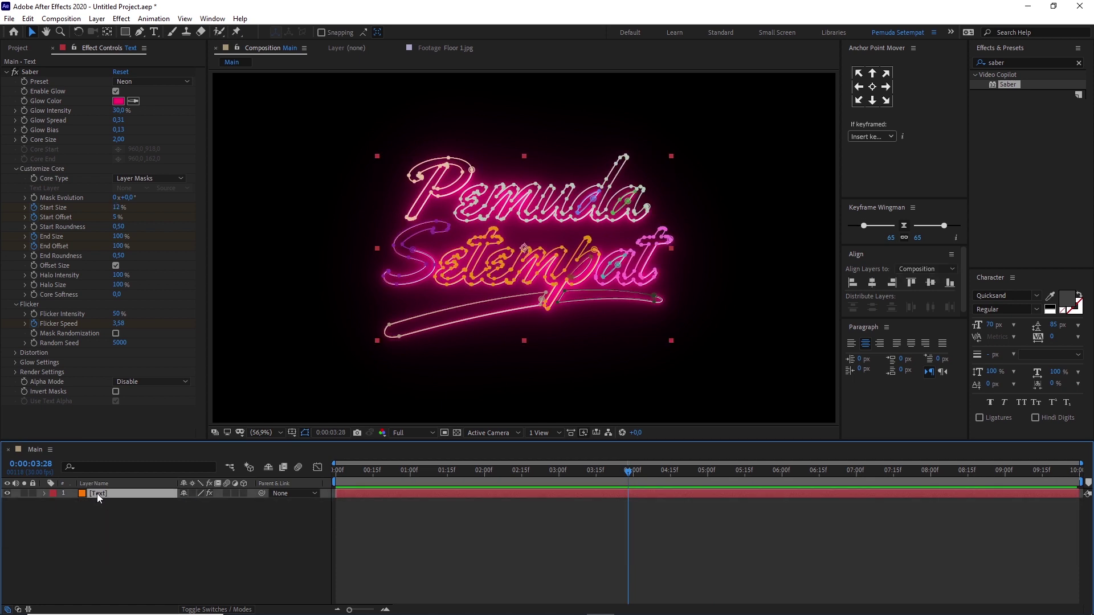
right_click(97, 493)
left_click(159, 433)
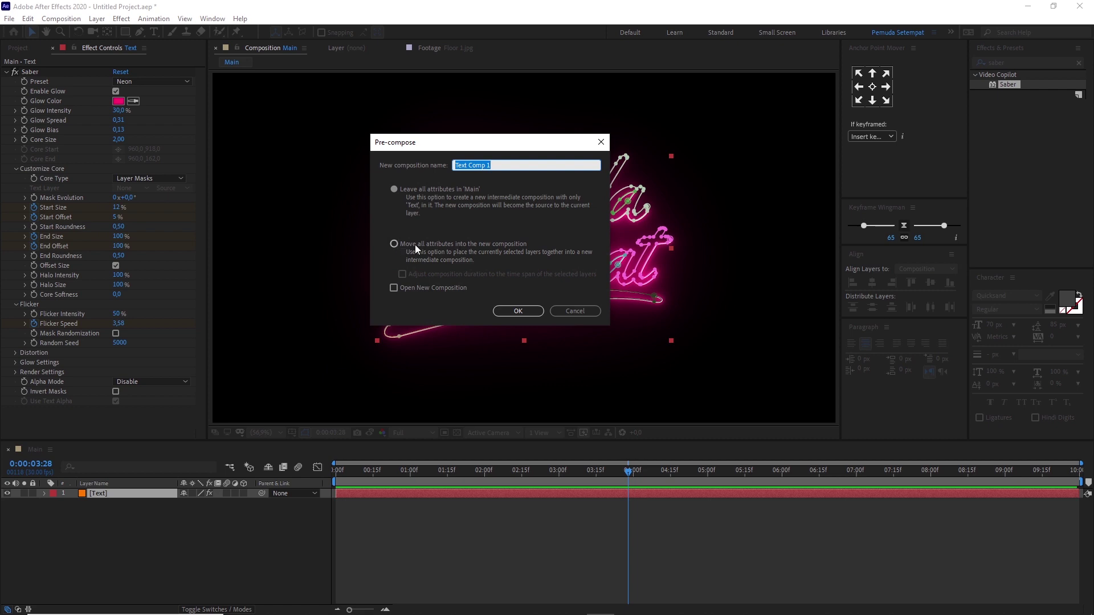
left_click(416, 243)
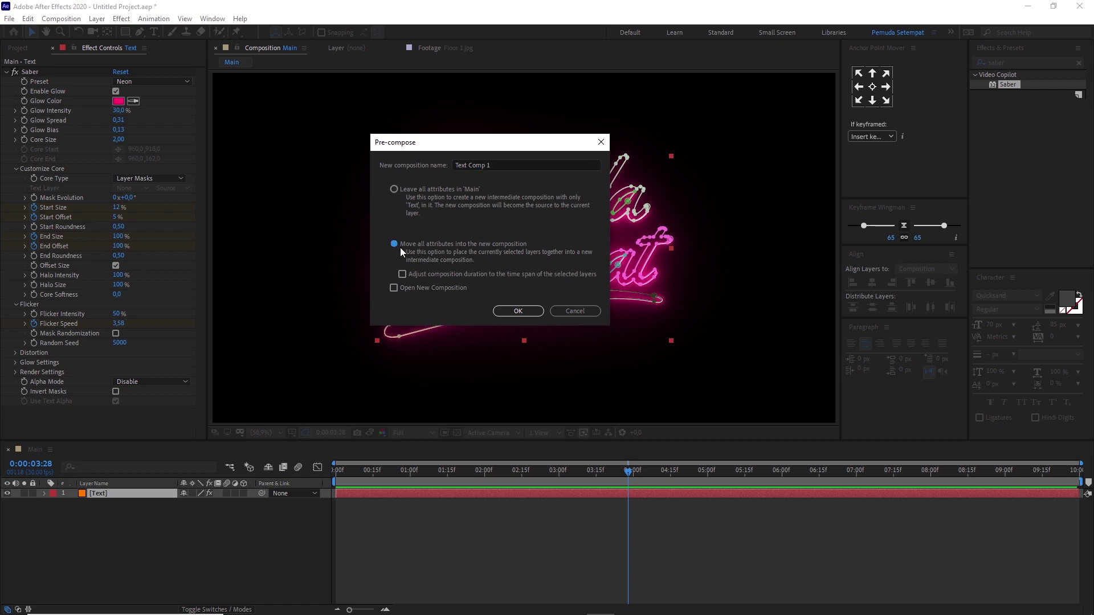
left_click(517, 310)
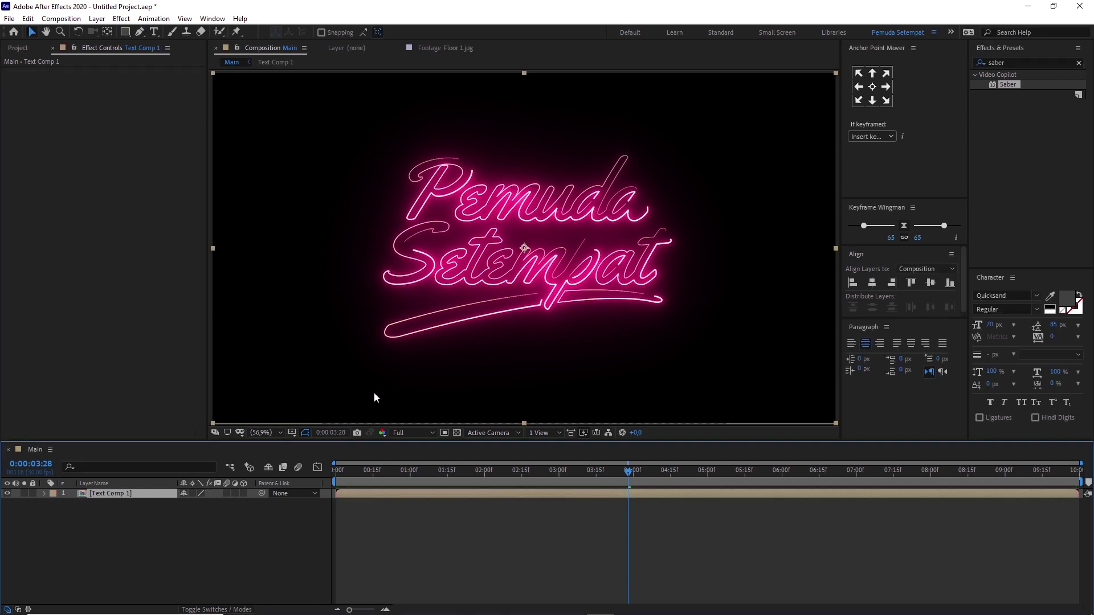
Make Text Comp 1 a 3D layer, raise it slightly, and set its blending mode to Add.
left_click(243, 493)
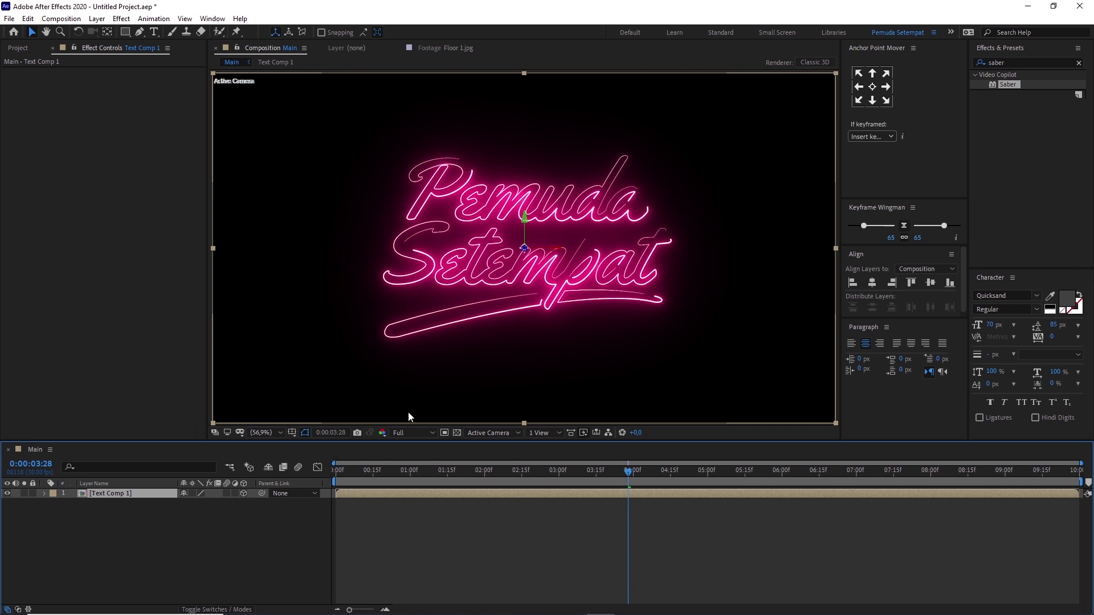
left_click_drag(526, 217, 527, 198)
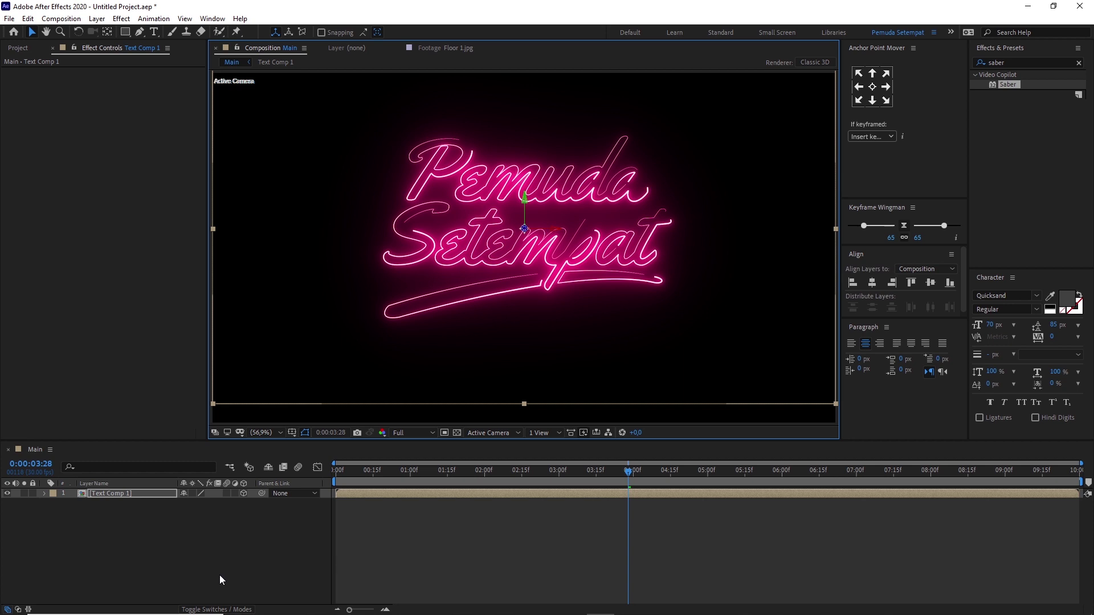
left_click(225, 610)
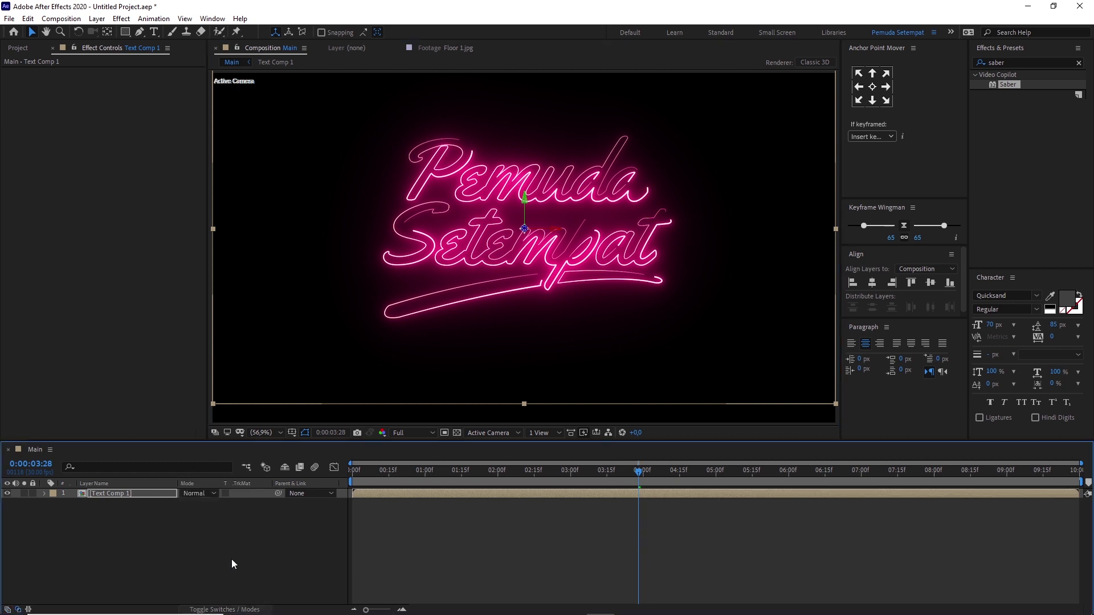
left_click(202, 493)
left_click(244, 238)
Duplicate Text Comp 1, flip the copy 180° on X, and move it below as a reflection.
left_click(142, 495)
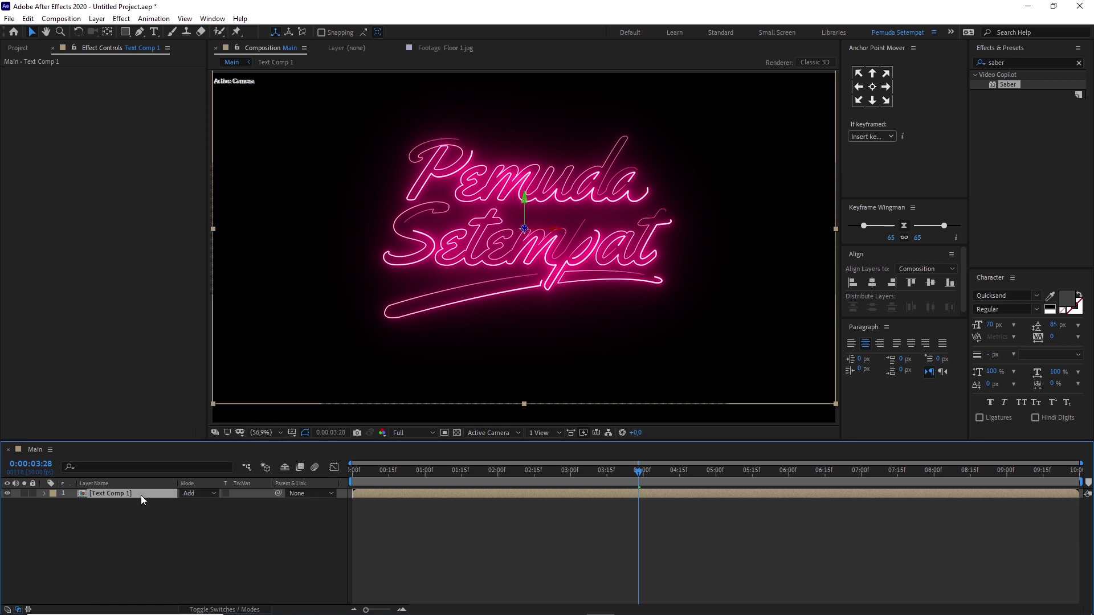
key("ctrl+d")
left_click(103, 503)
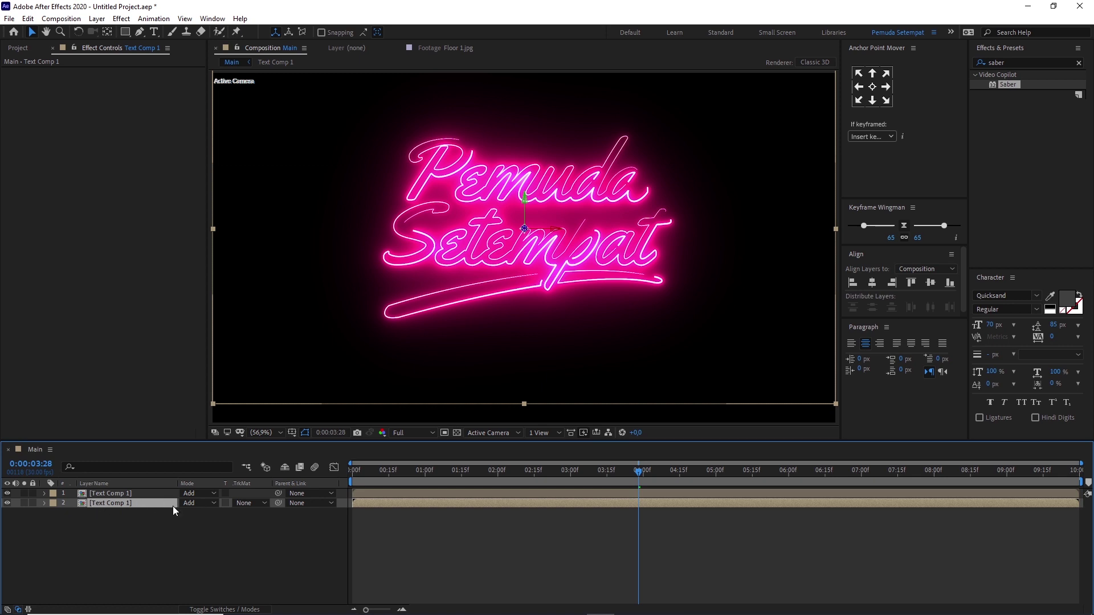
key("r")
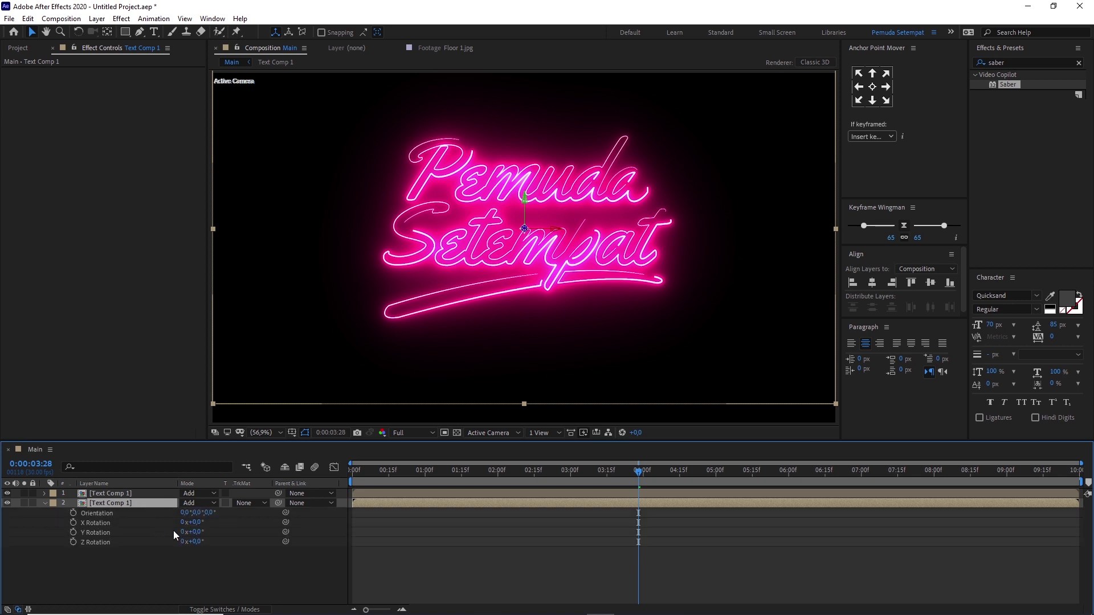
left_click_drag(197, 522, 202, 522)
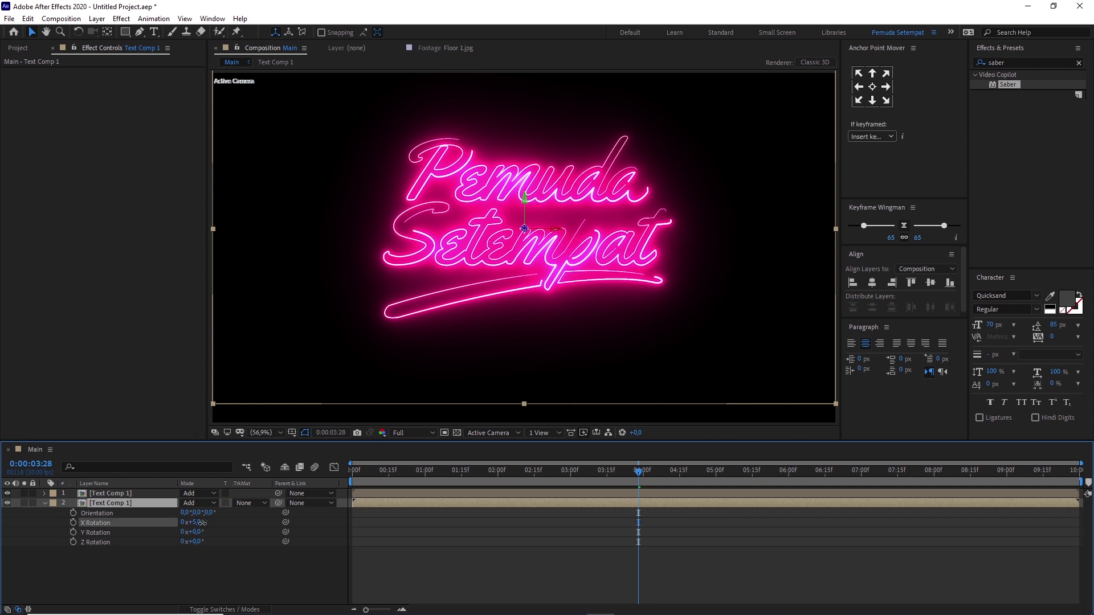
left_click(197, 523)
type("180")
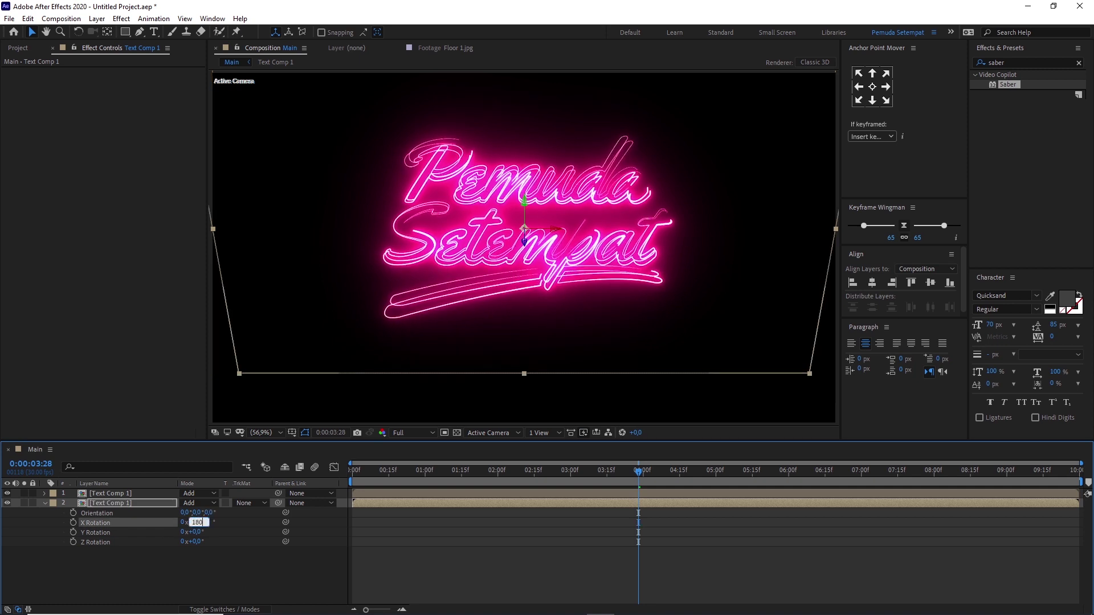
key("Return")
left_click_drag(527, 262, 509, 453)
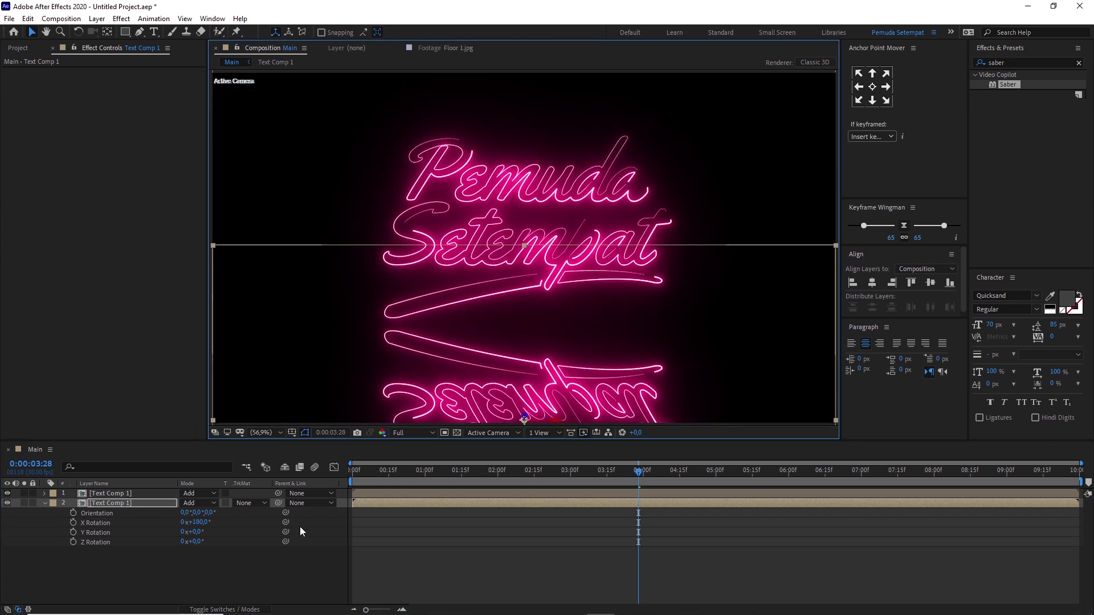
left_click(286, 563)
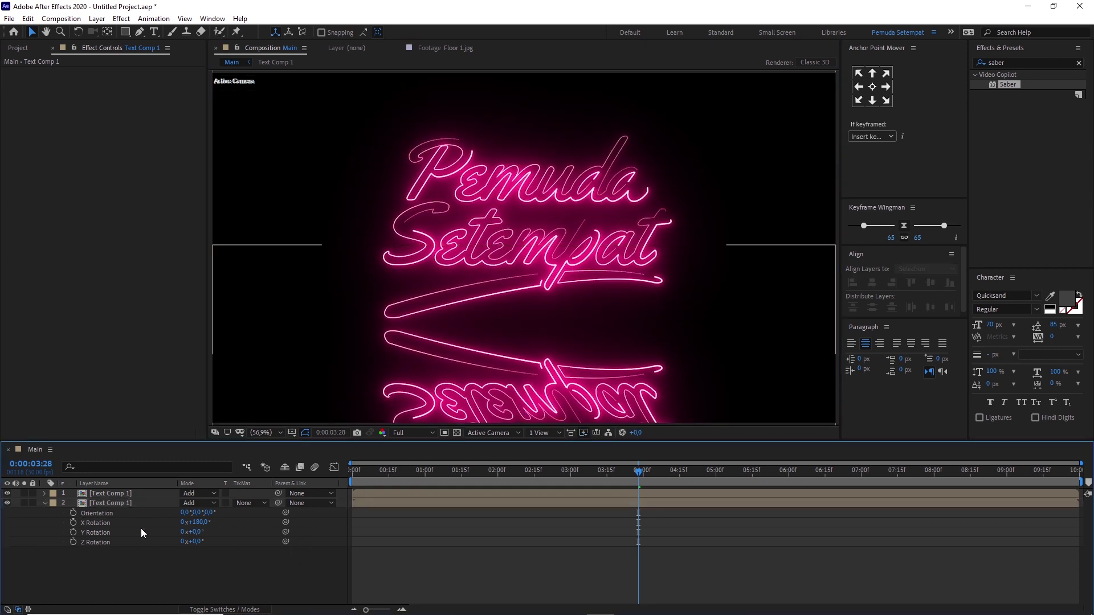
left_click(44, 503)
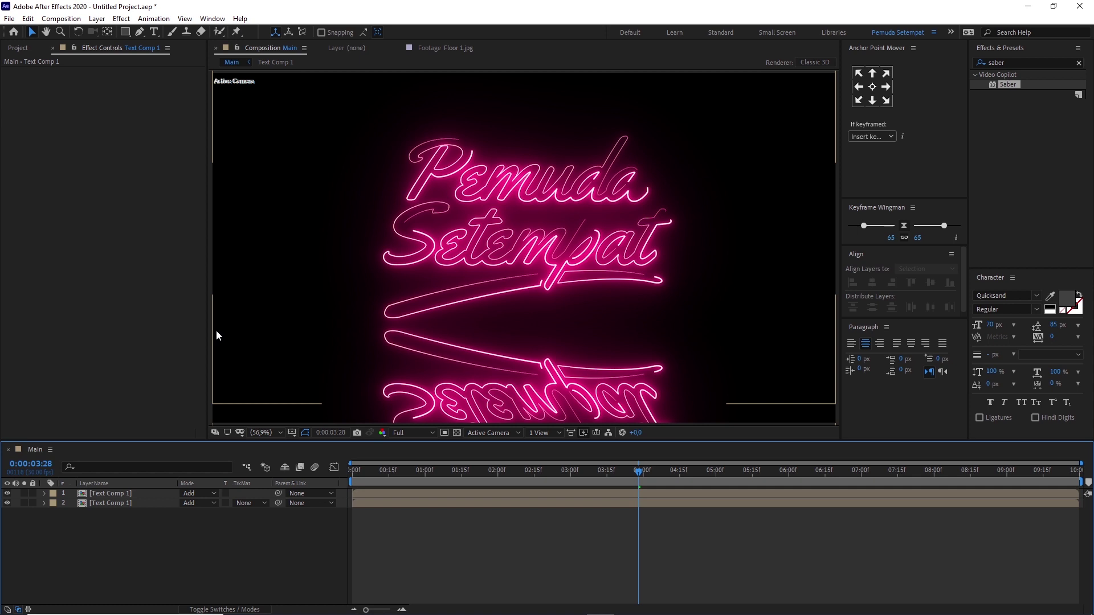
Add Floor 1.jpg from the project as the top layer of Main.
left_click(18, 48)
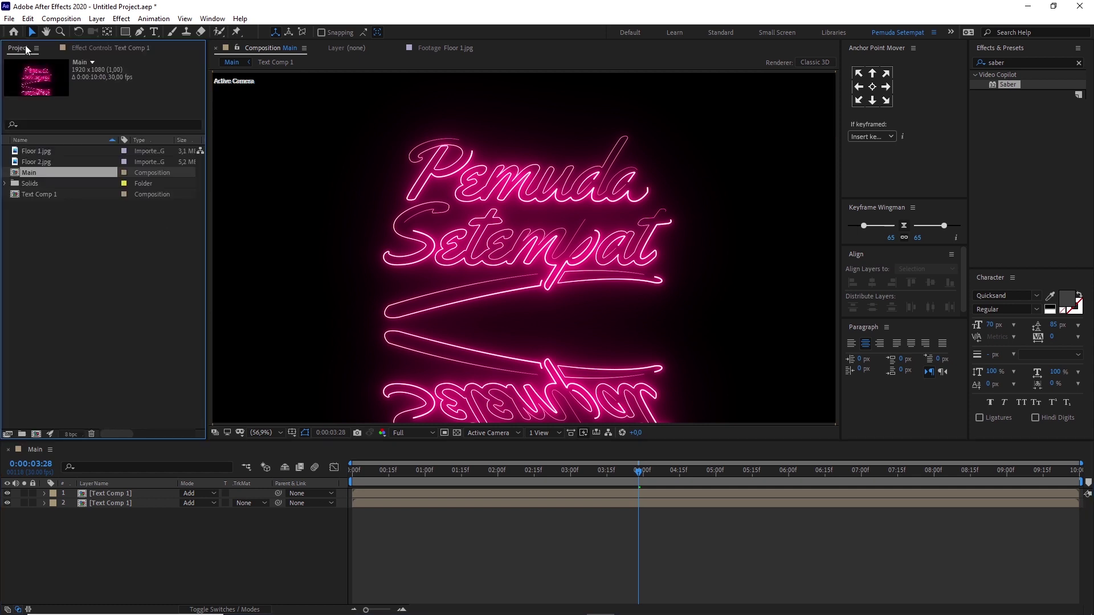
left_click(40, 151)
left_click_drag(36, 153, 121, 491)
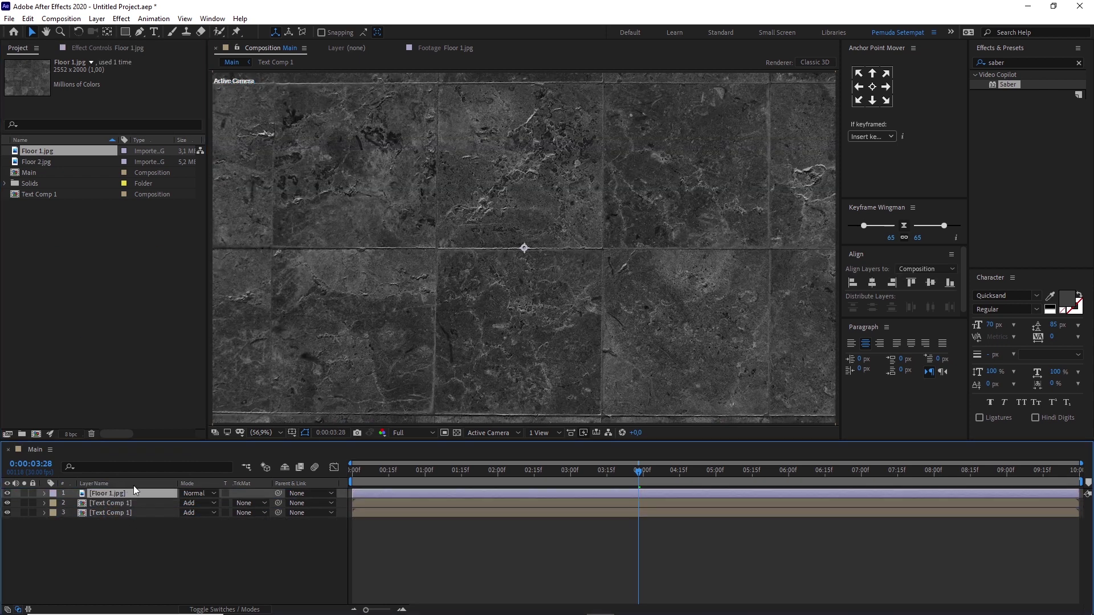
key("comma")
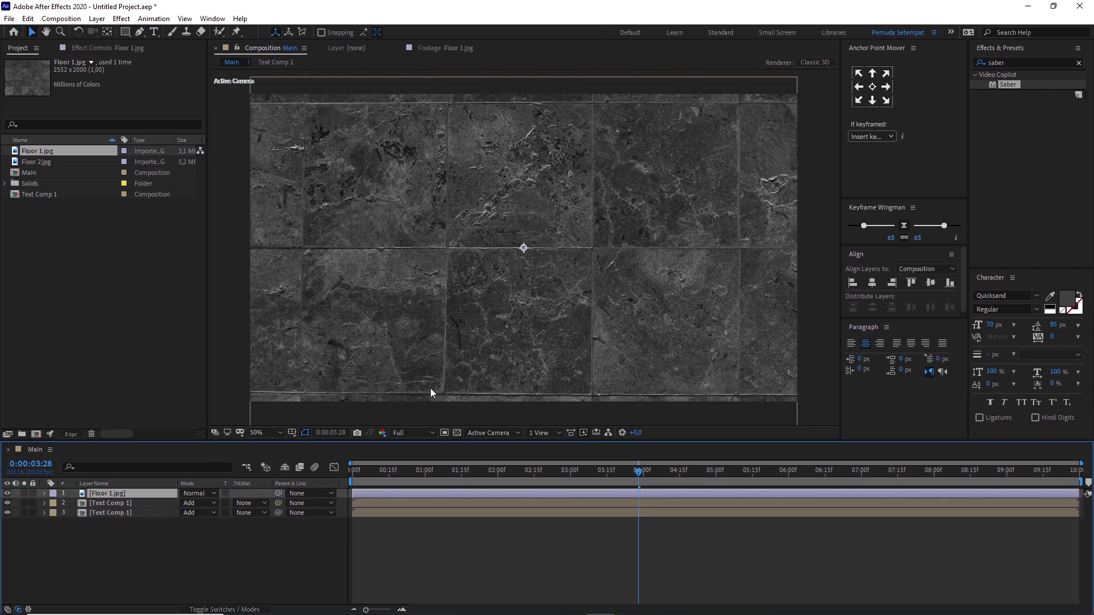
Make the floor 3D, set X Rotation to -90, and lower it beneath the text.
left_click(245, 609)
left_click(244, 493)
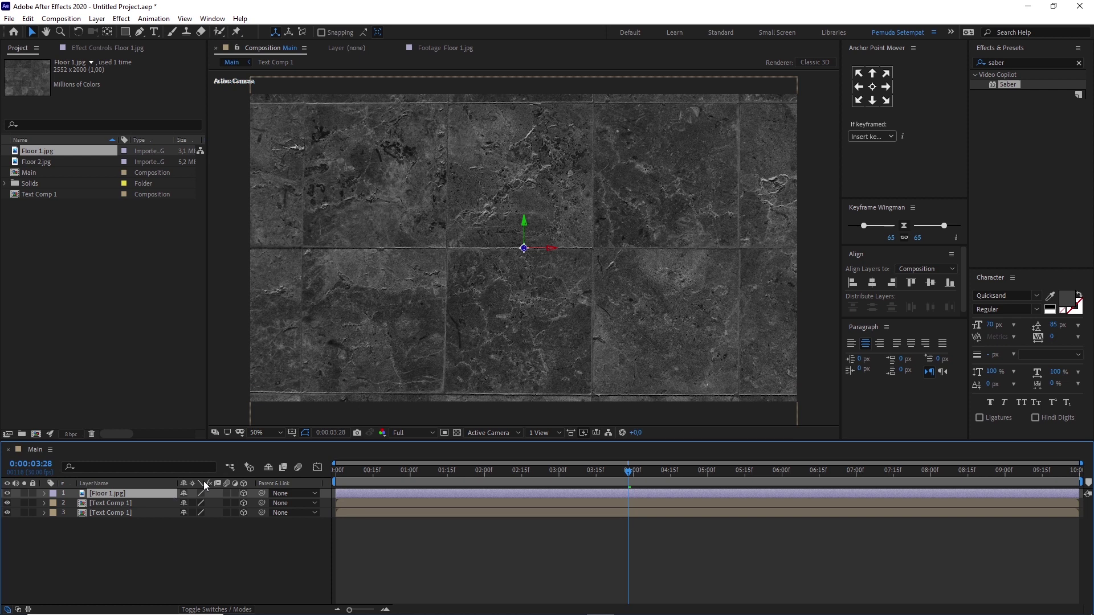
key("r")
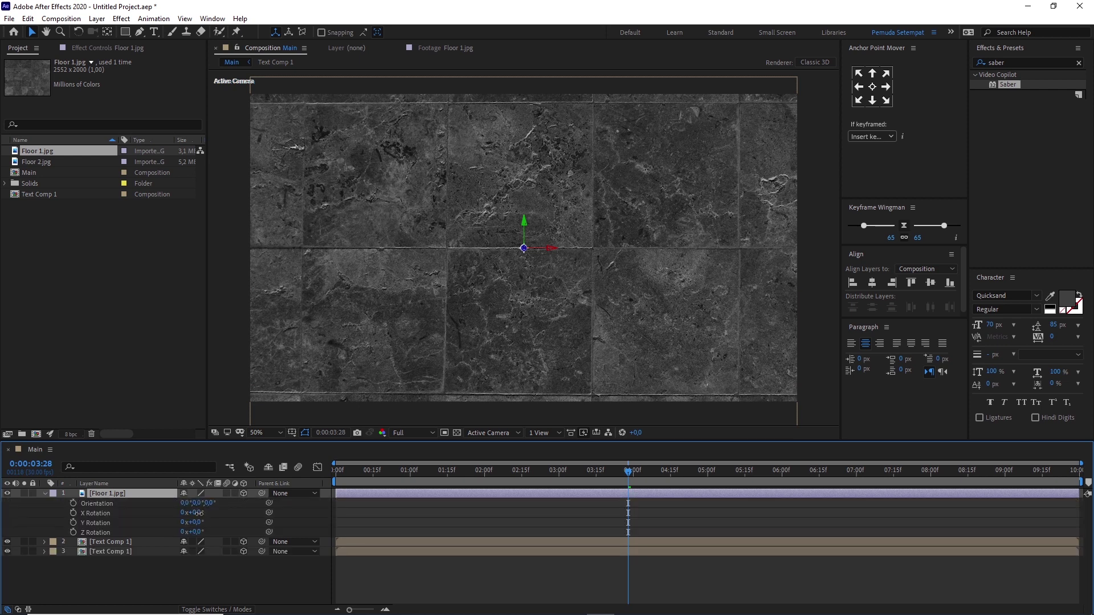
left_click_drag(201, 513, 197, 513)
left_click(197, 513)
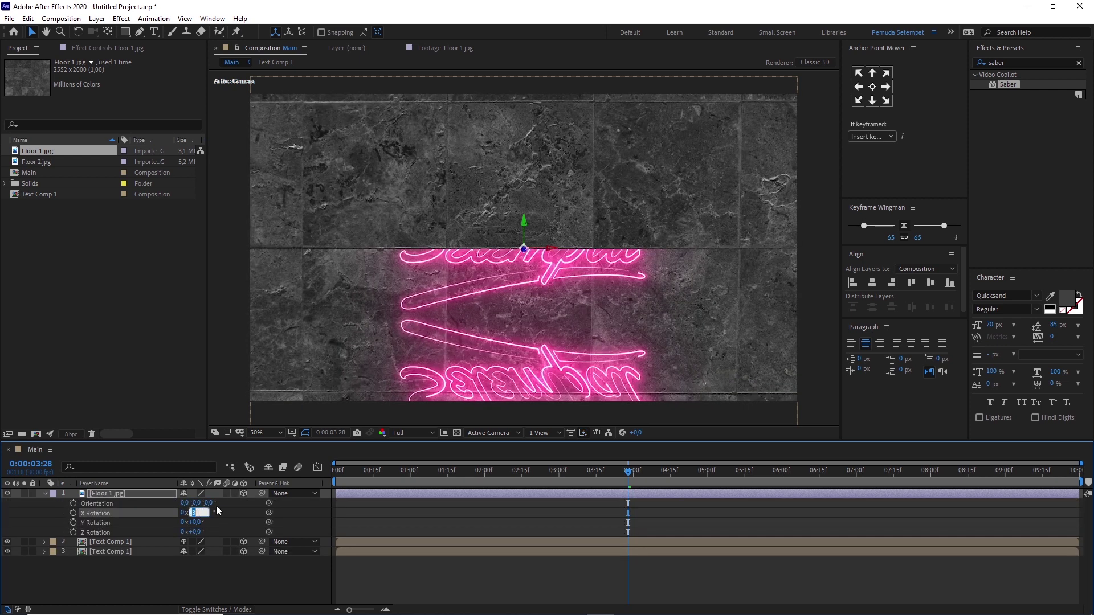
type("-90")
key("Return")
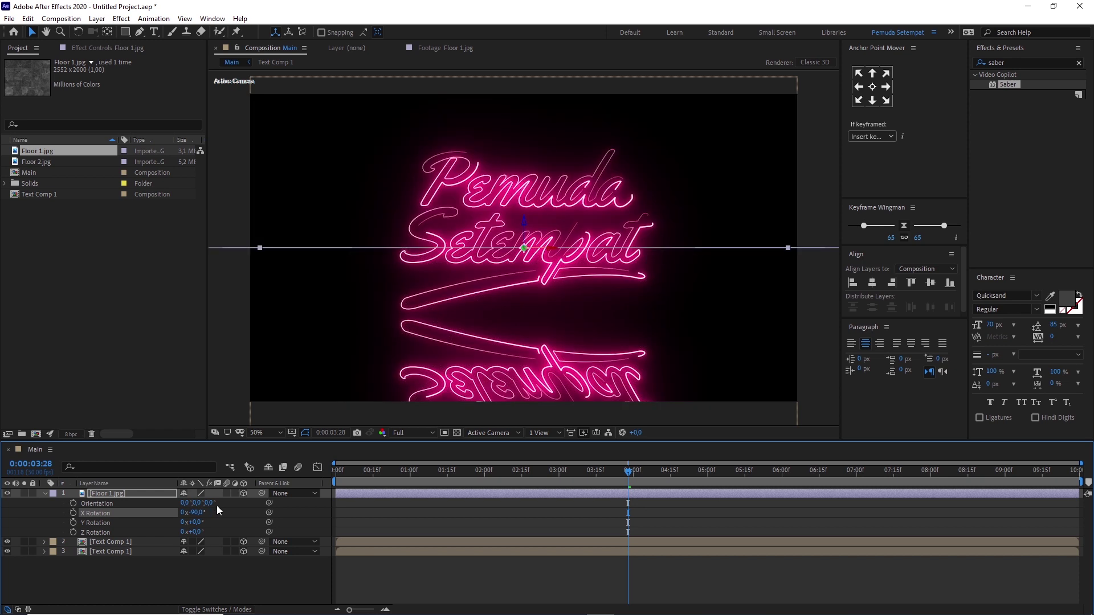
left_click_drag(523, 223, 517, 295)
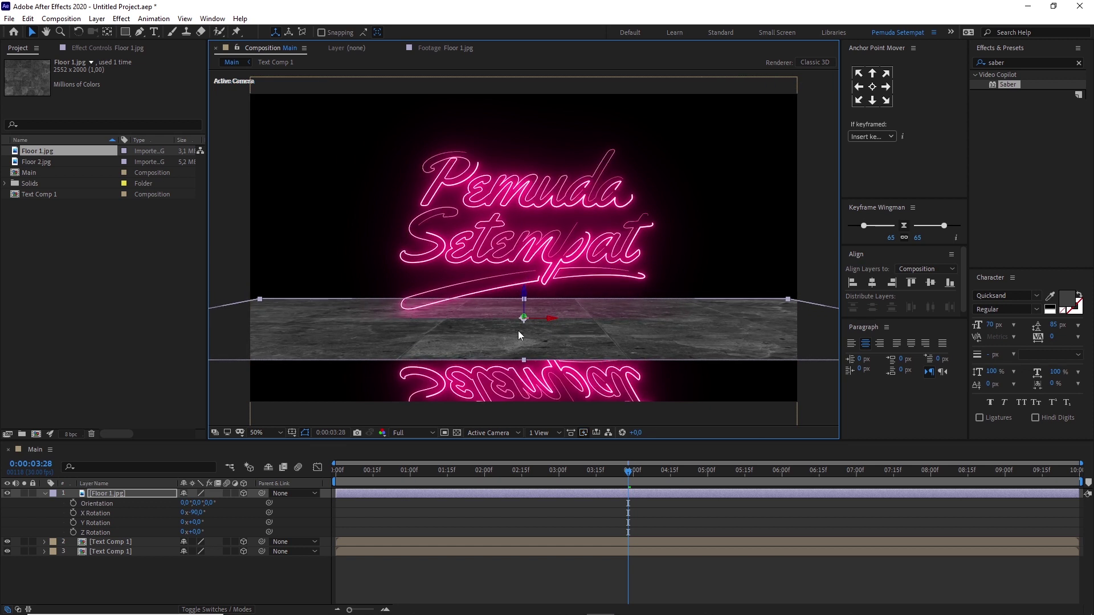
Pre-compose the Floor 1.jpg layer into Floor 1.jpg Comp 1.
right_click(114, 494)
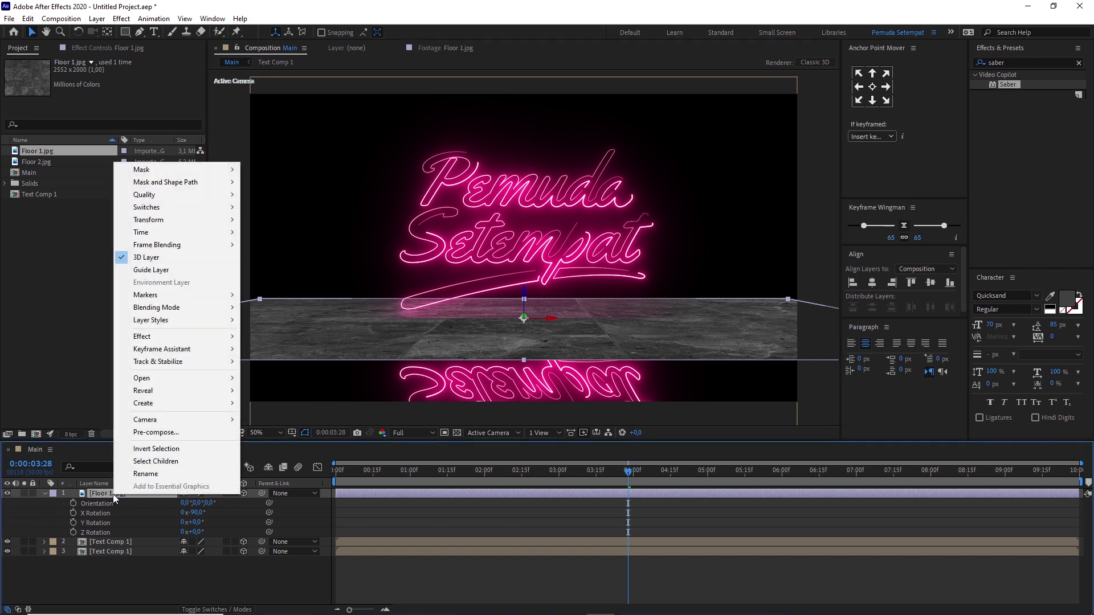
left_click(168, 434)
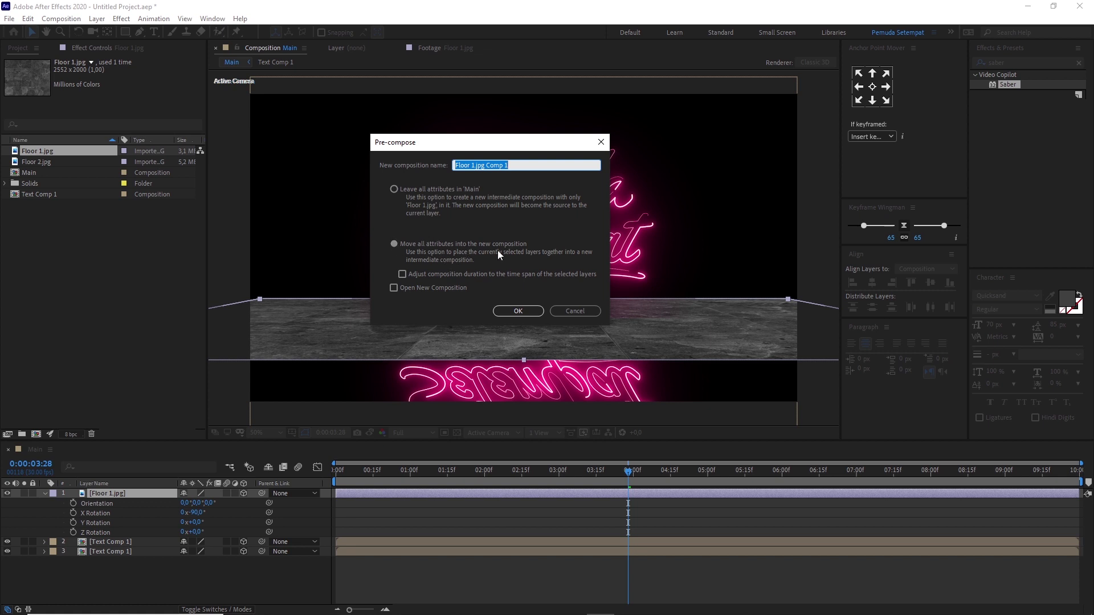
left_click(536, 312)
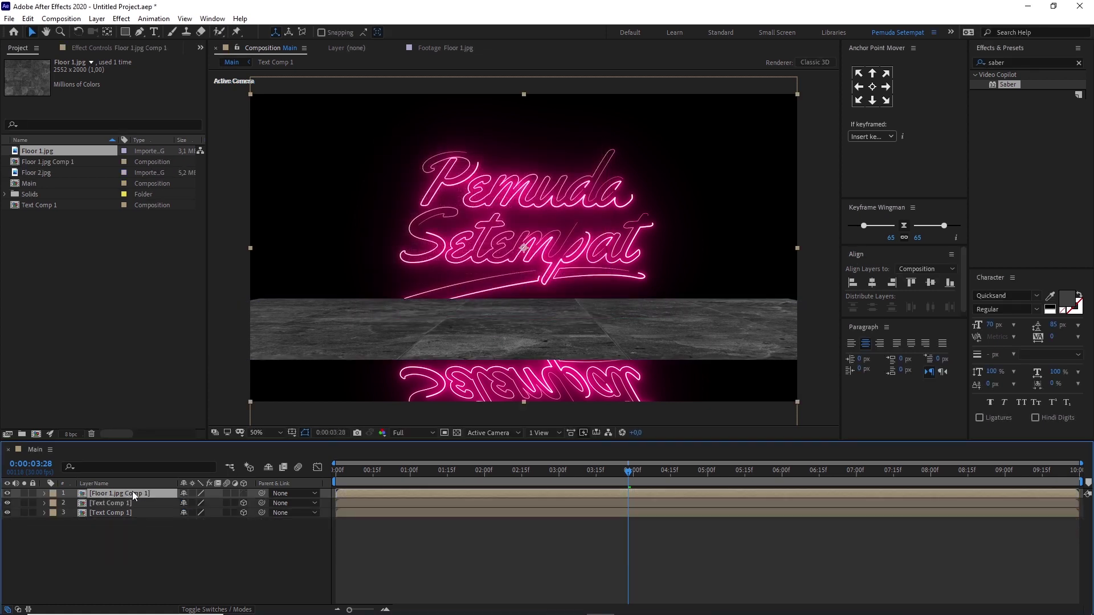
Inside Floor 1.jpg Comp 1, scale the floor layer down to 63%.
double_click(131, 492)
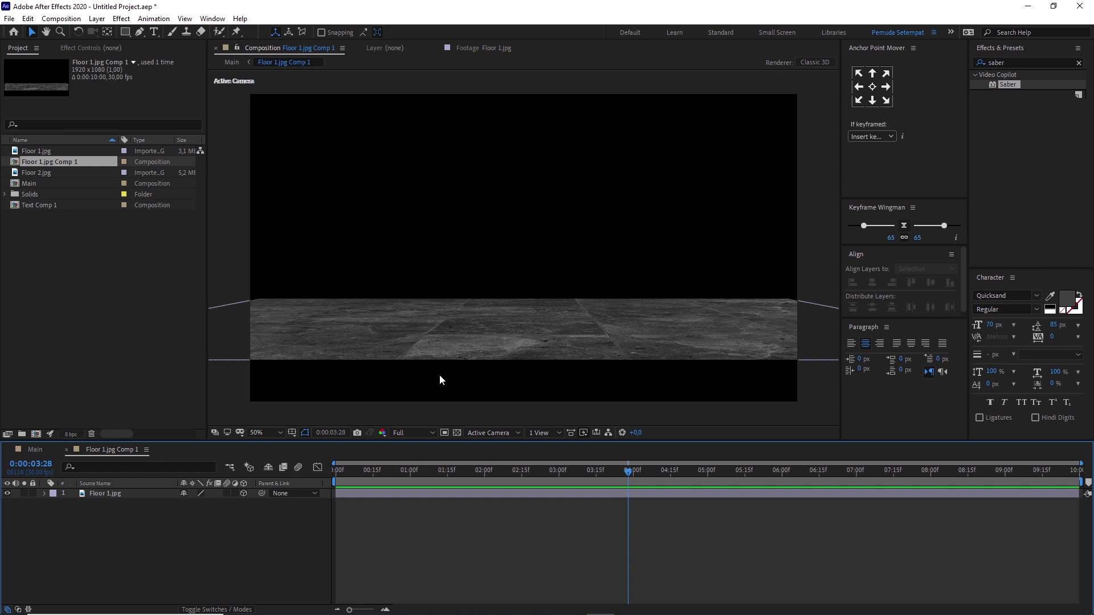
left_click(112, 493)
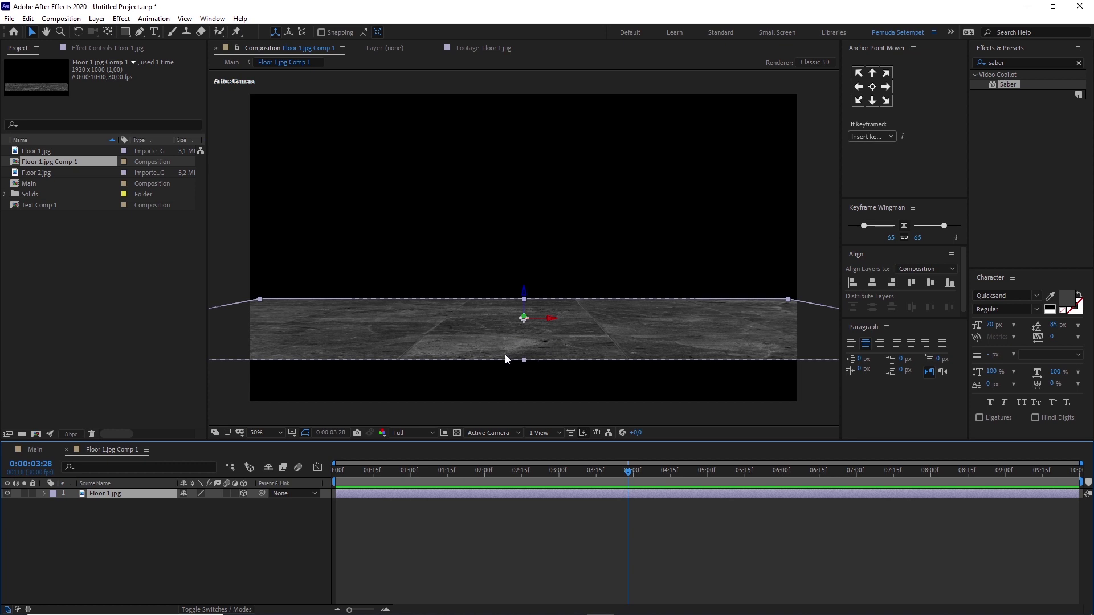
key("s")
left_click_drag(224, 504, 215, 507)
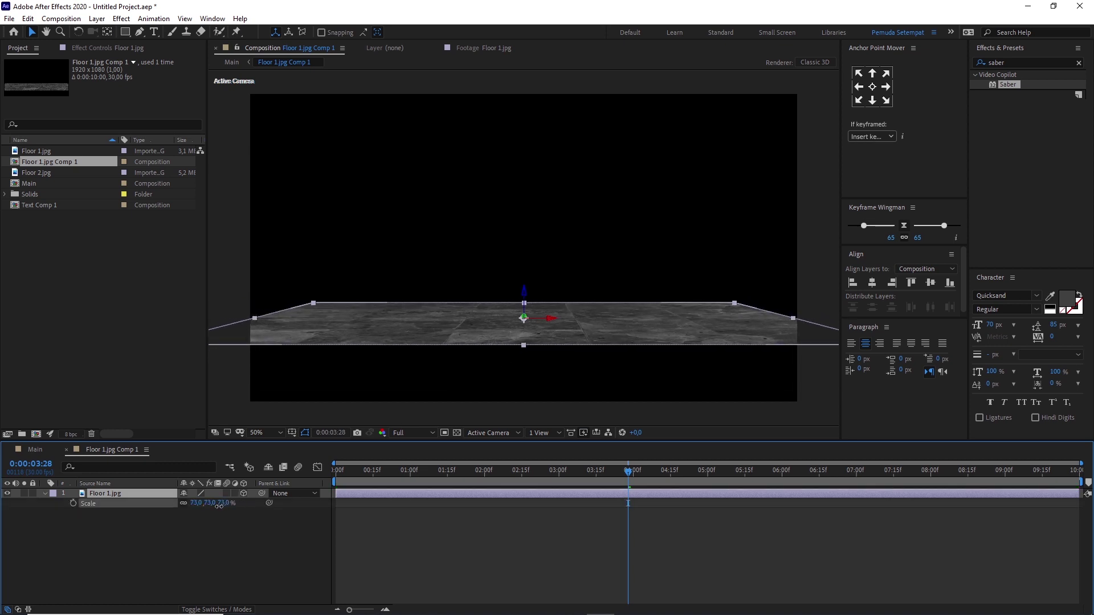
left_click(234, 518)
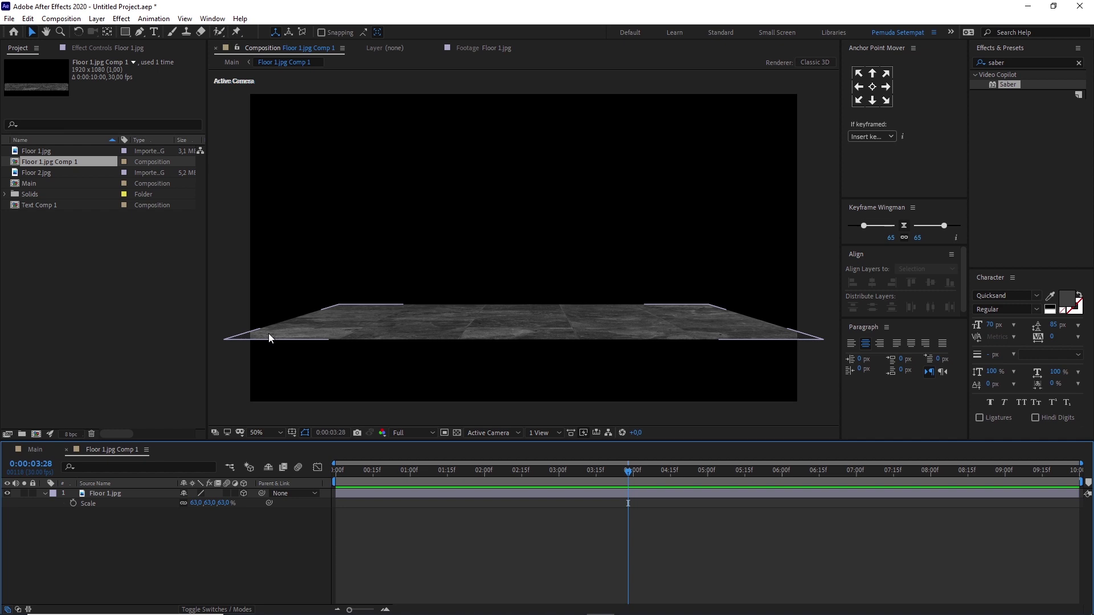
left_click(120, 493)
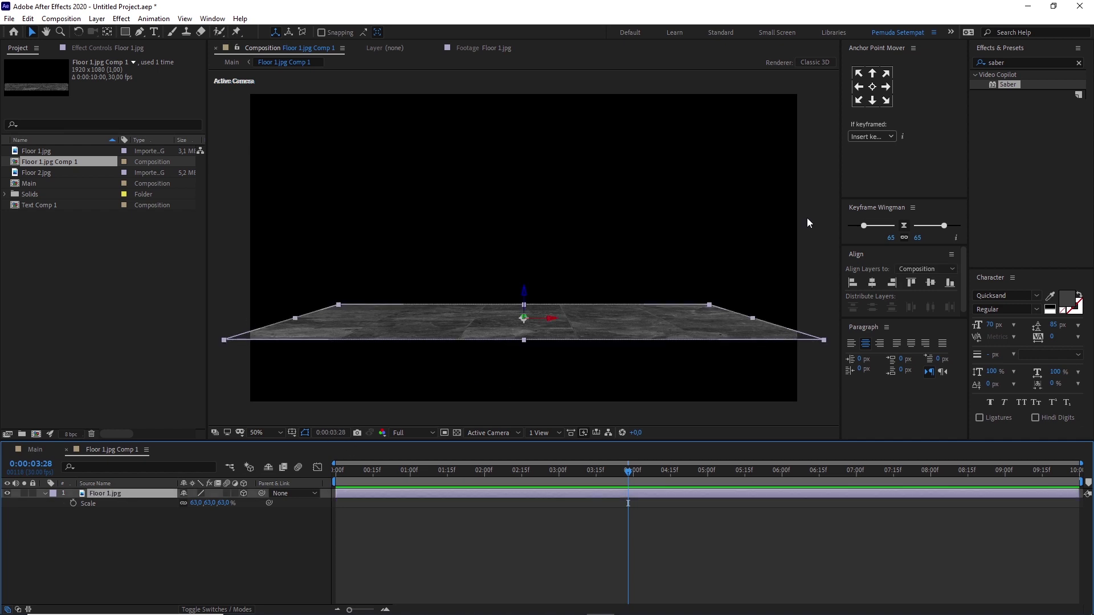
left_click(1022, 63)
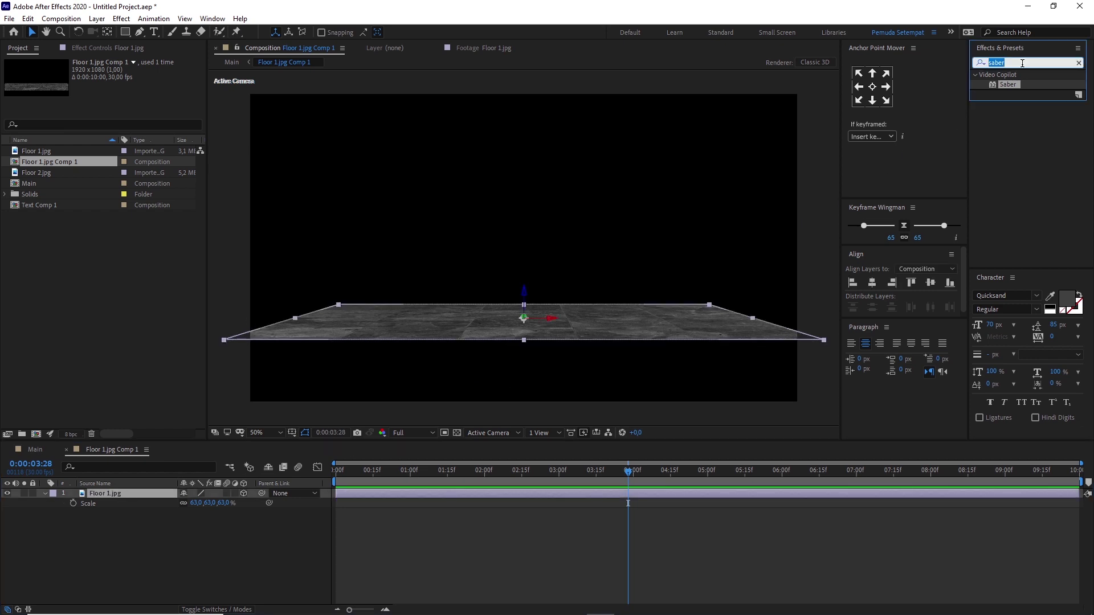
Apply Motion Tile to the floor with Output Width 280 and Output Height 290.
type("motion t")
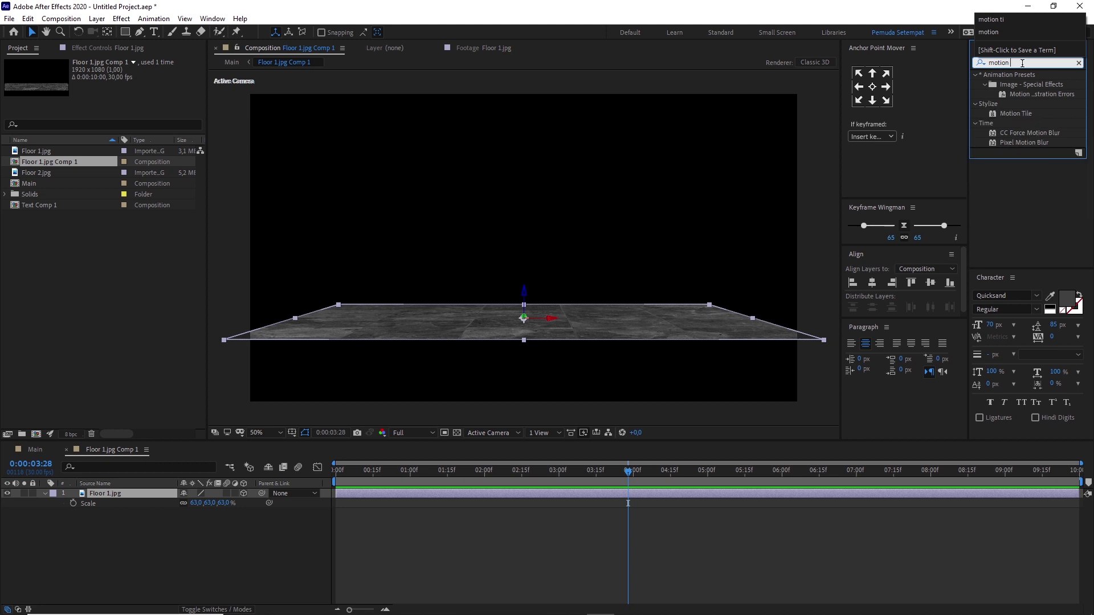
mouse_move(1016, 84)
left_mouse_down()
mouse_move(928, 143)
mouse_move(131, 495)
left_mouse_up()
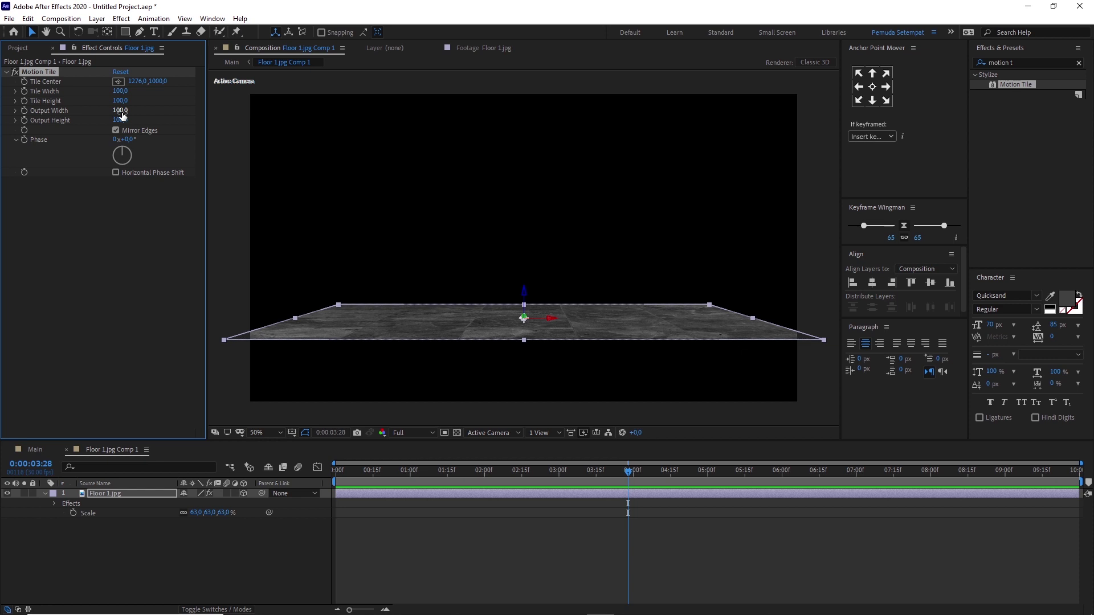
left_click_drag(121, 114, 129, 121)
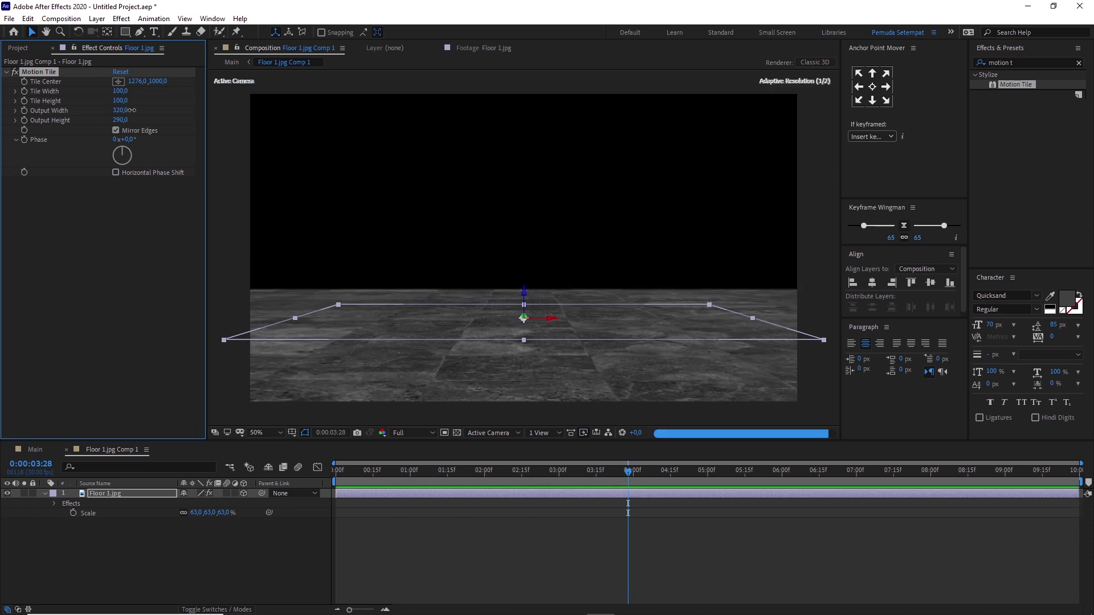
left_click_drag(125, 111, 188, 112)
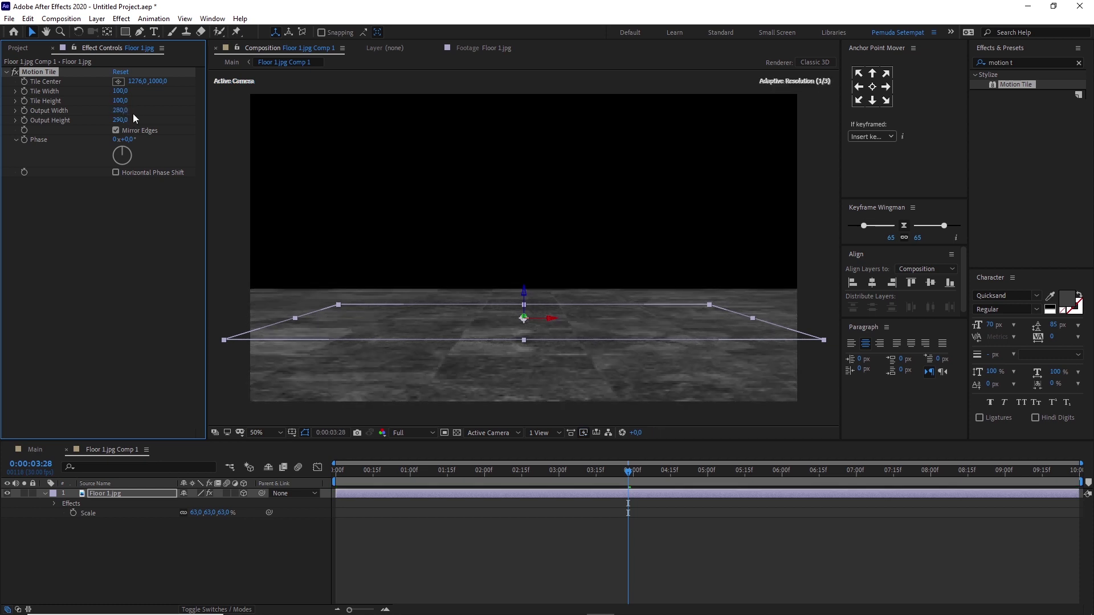
left_click(226, 534)
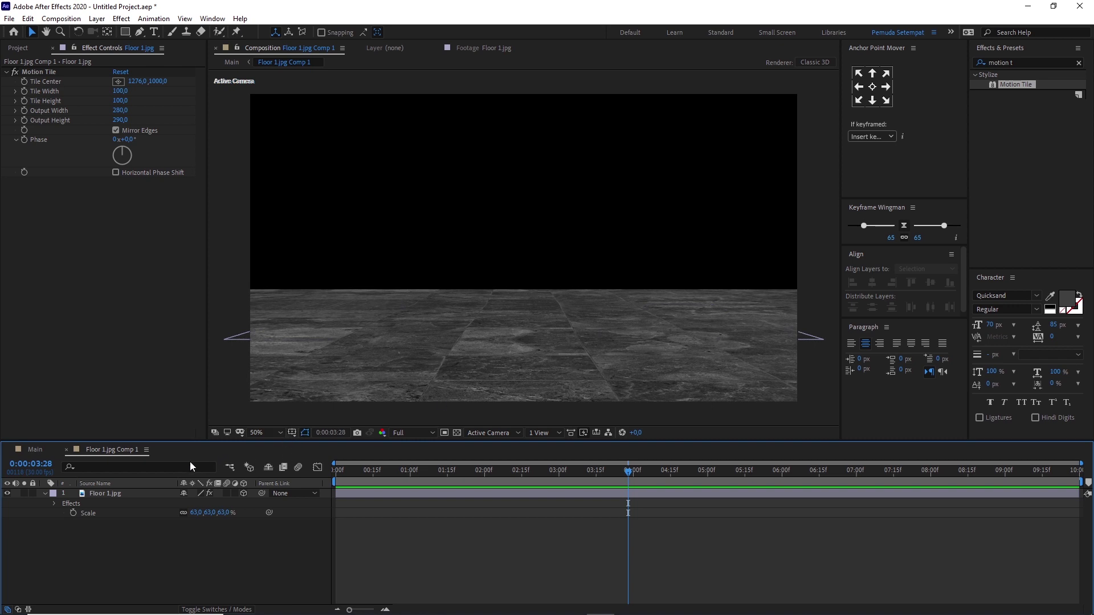
left_click(29, 453)
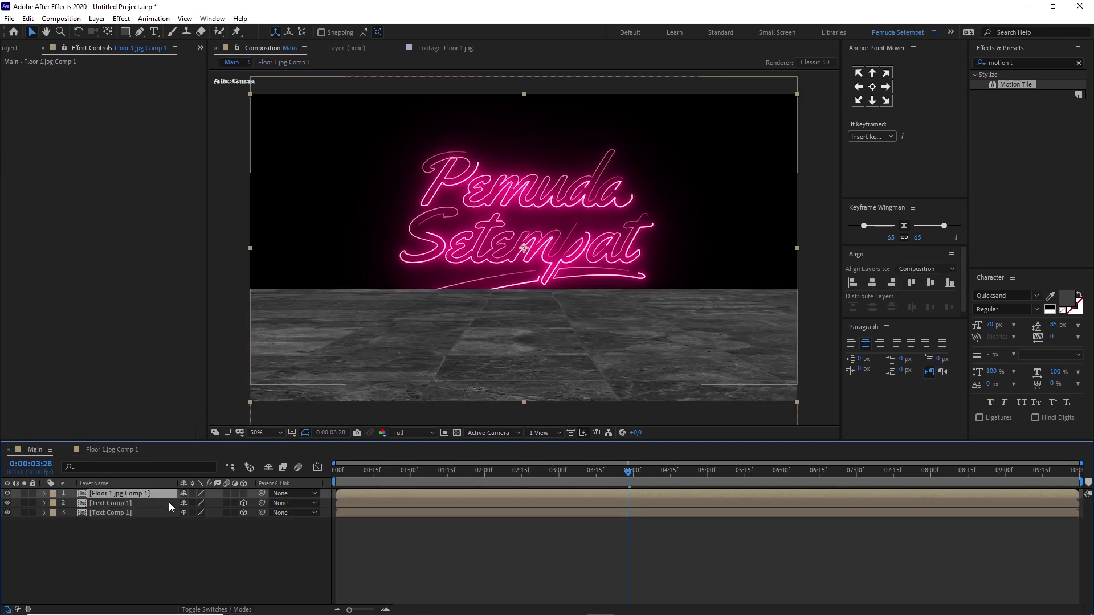
Enable Collapse Transformations on the floor precomp and hide it.
double_click(97, 494)
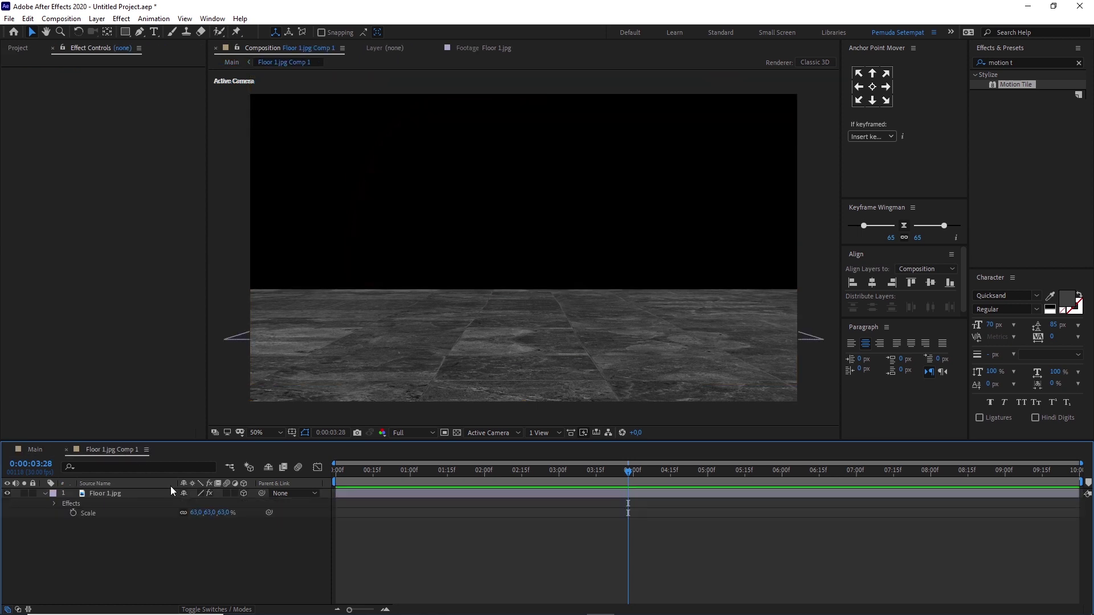
left_click(96, 494)
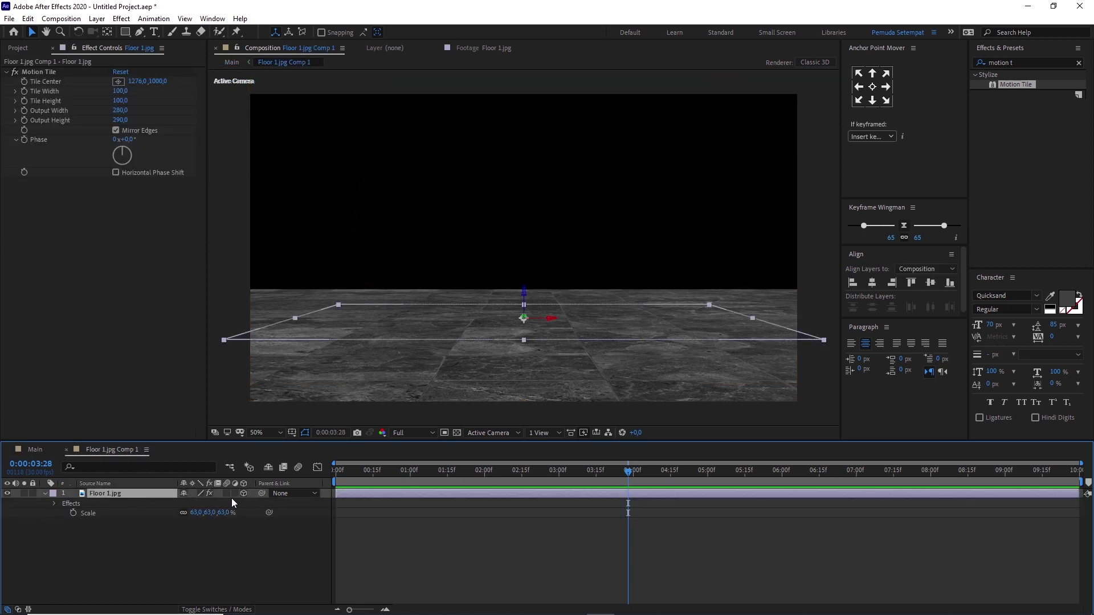
left_click(39, 454)
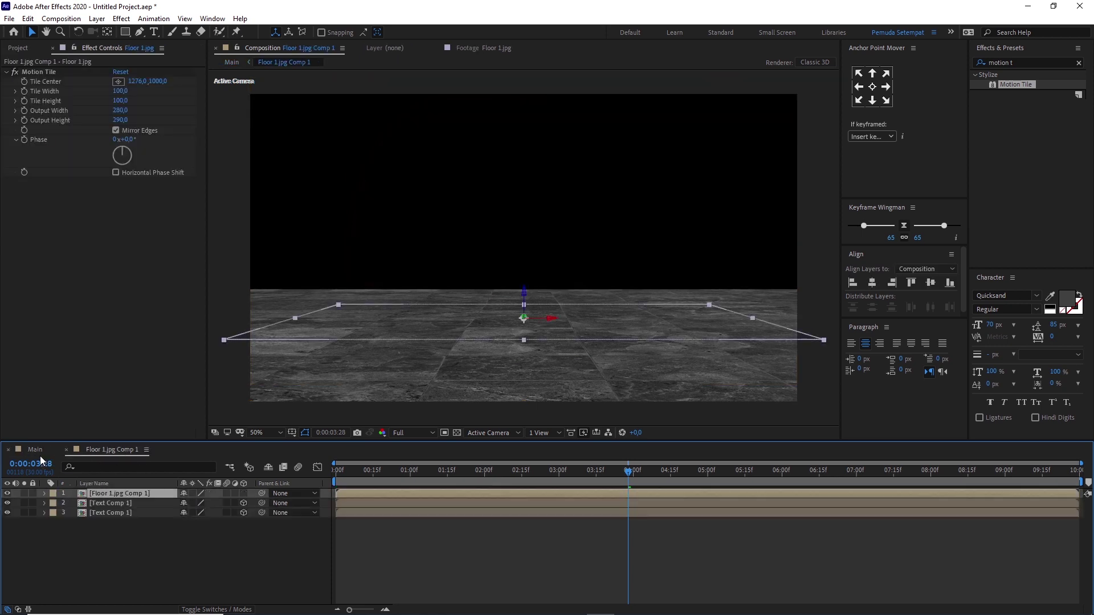
left_click(191, 493)
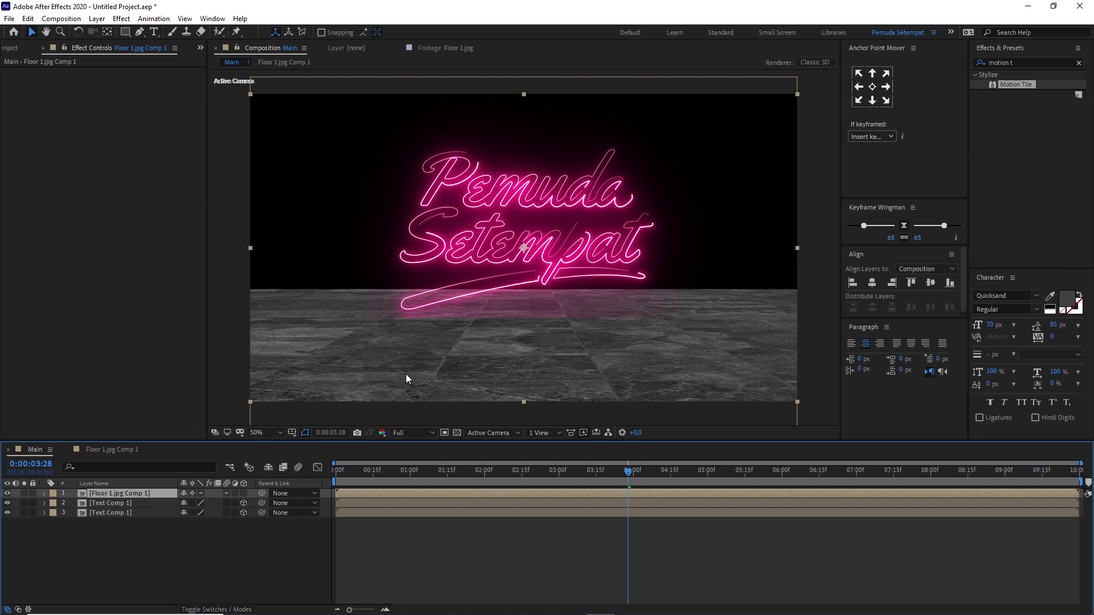
left_click(7, 494)
Add a new Camera 1 layer to the Main comp with default settings.
right_click(223, 559)
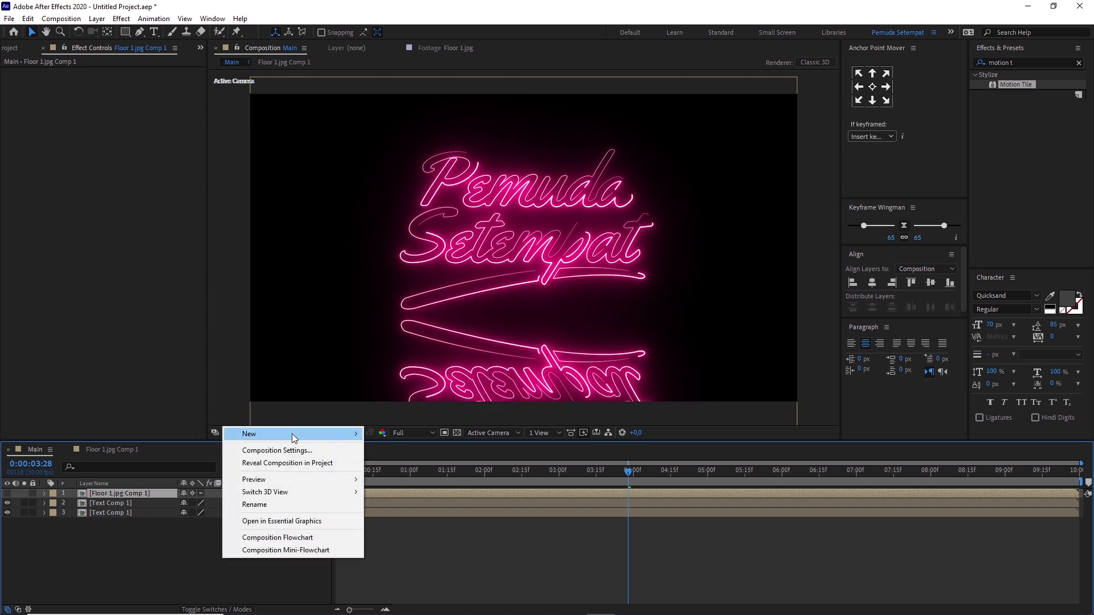
mouse_move(291, 433)
left_click(423, 490)
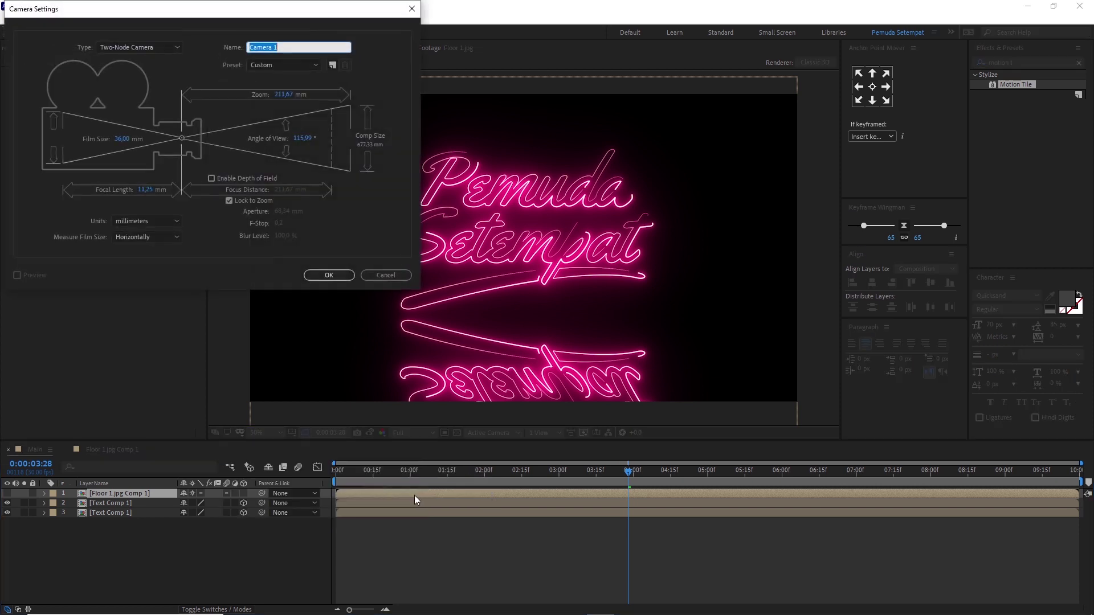
left_click(329, 275)
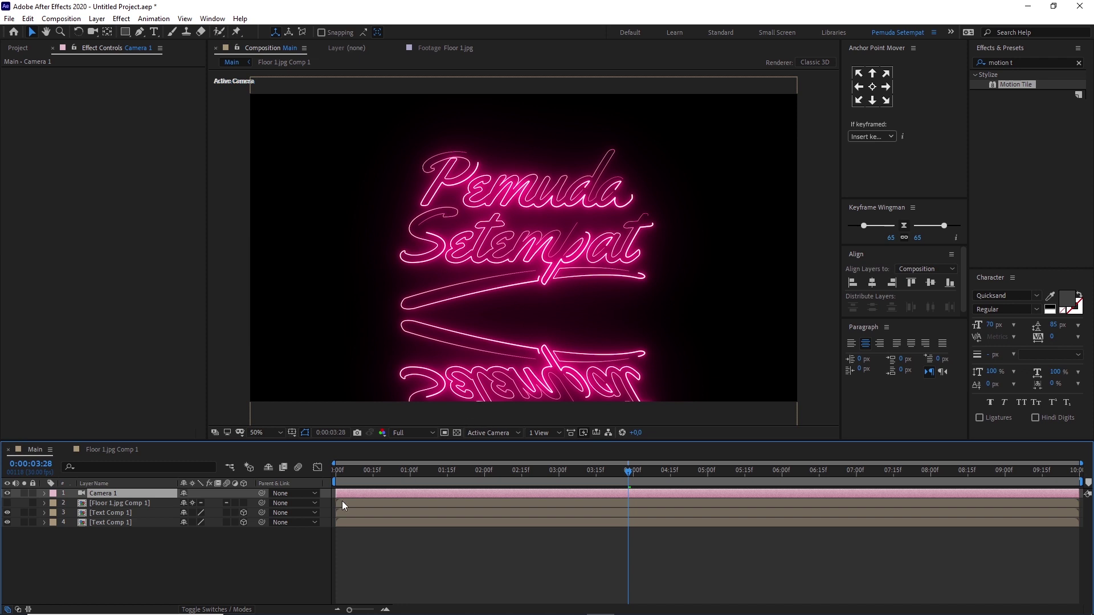
Add a new adjustment layer and move it down to position 4.
right_click(235, 561)
mouse_move(342, 436)
left_click(413, 529)
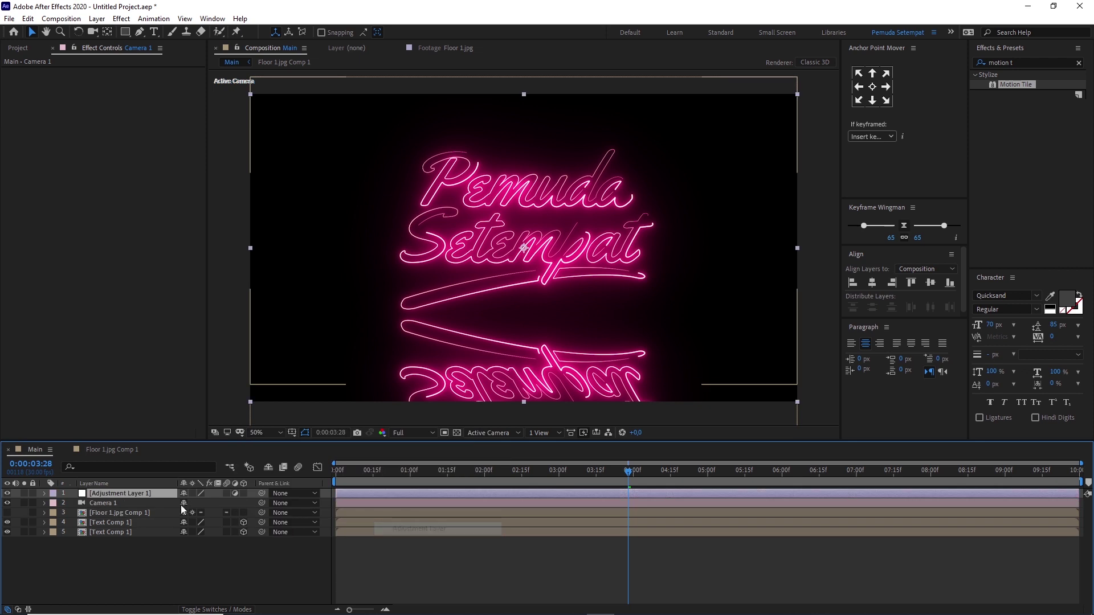
left_click_drag(124, 493, 124, 526)
left_click(103, 531)
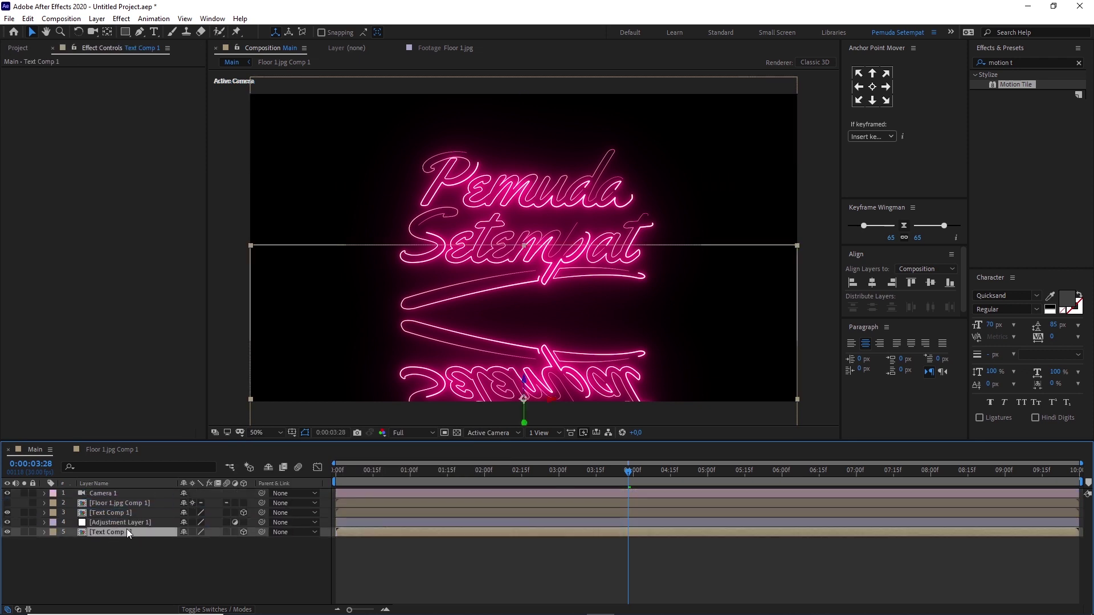
left_click(121, 522)
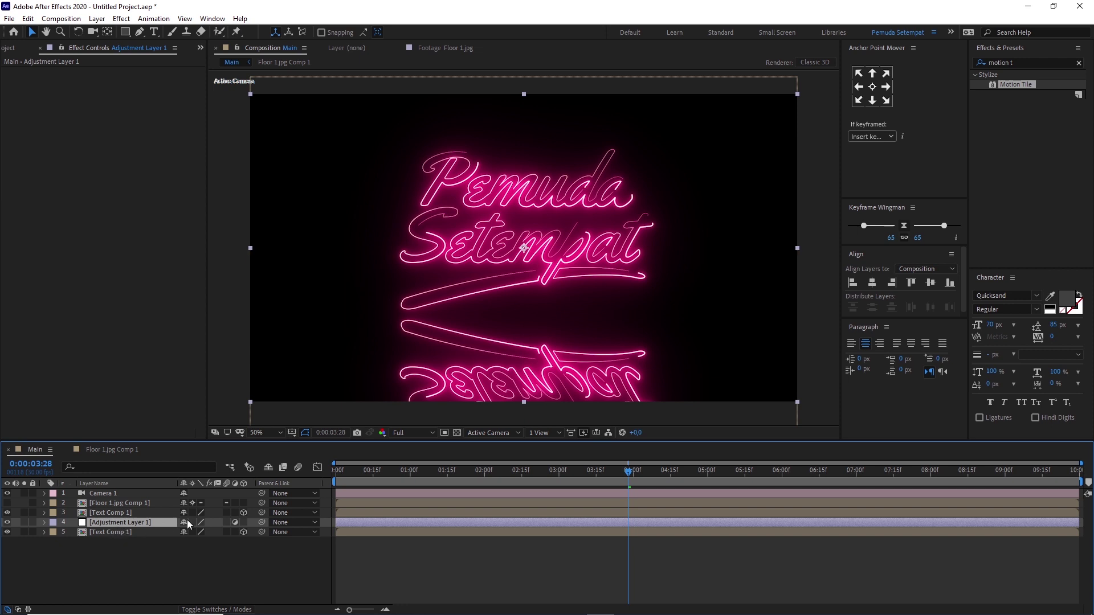
Apply Compound Blur using Floor 1.jpg Comp 1 as blur layer, Maximum Blur 83.
left_click(1020, 59)
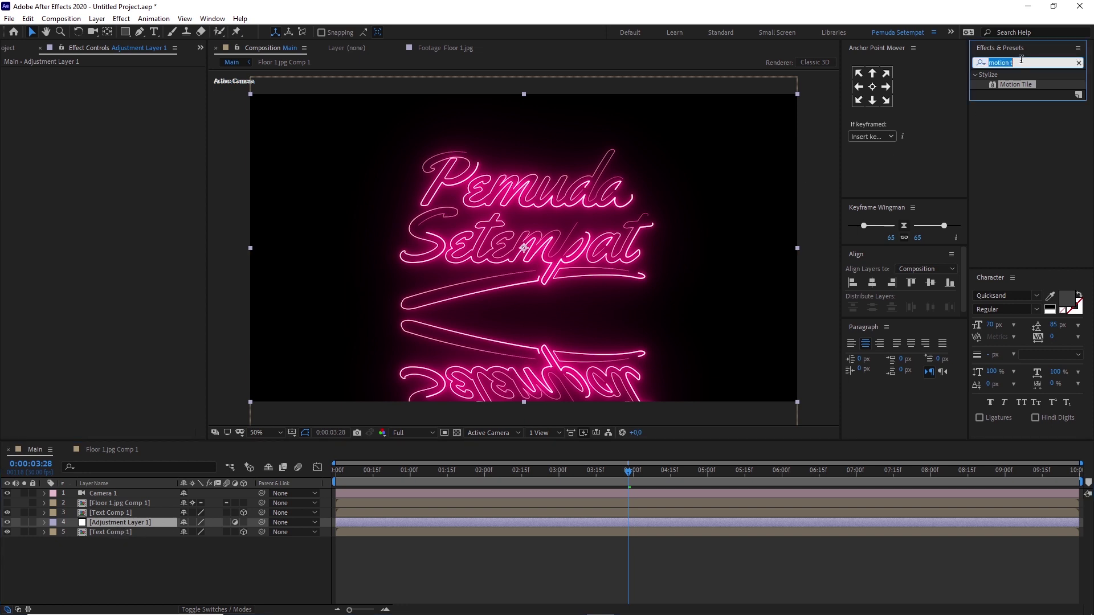
type("compo")
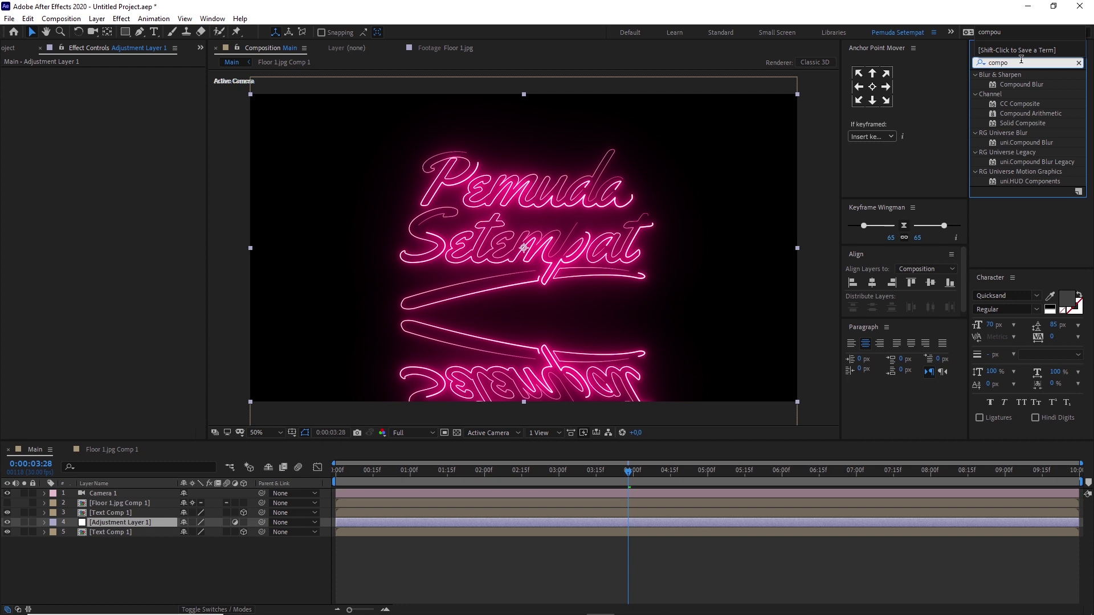
left_click_drag(1025, 87, 138, 524)
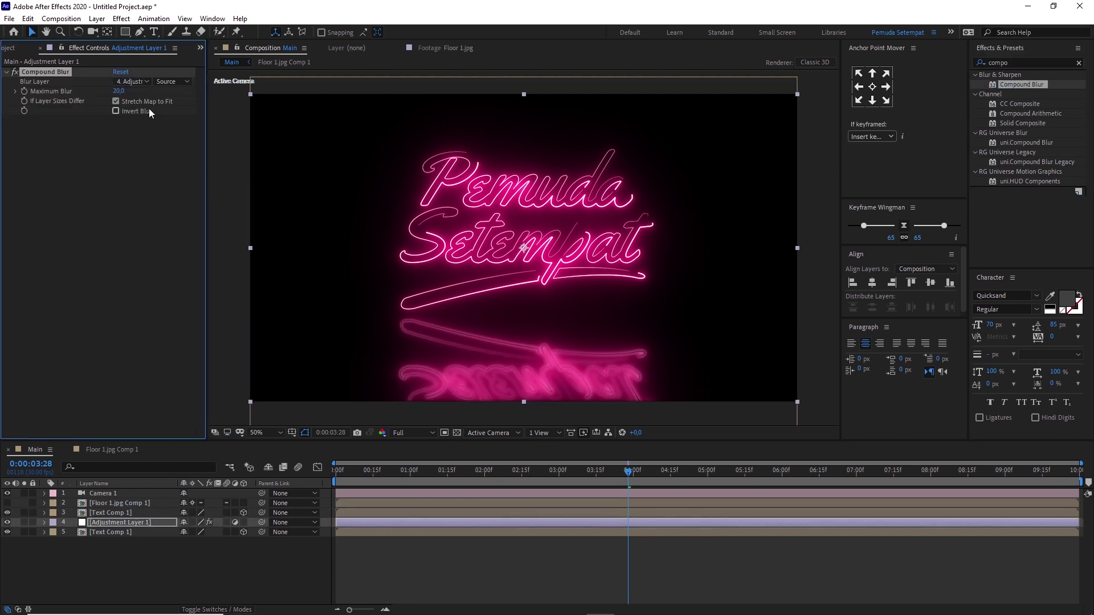
left_click(136, 82)
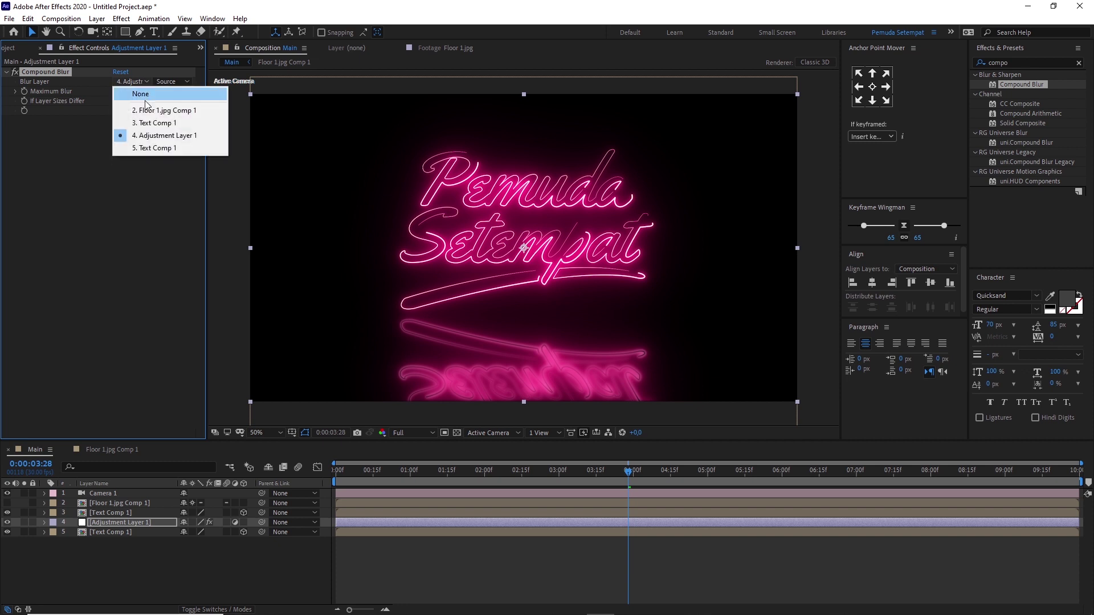
left_click(149, 111)
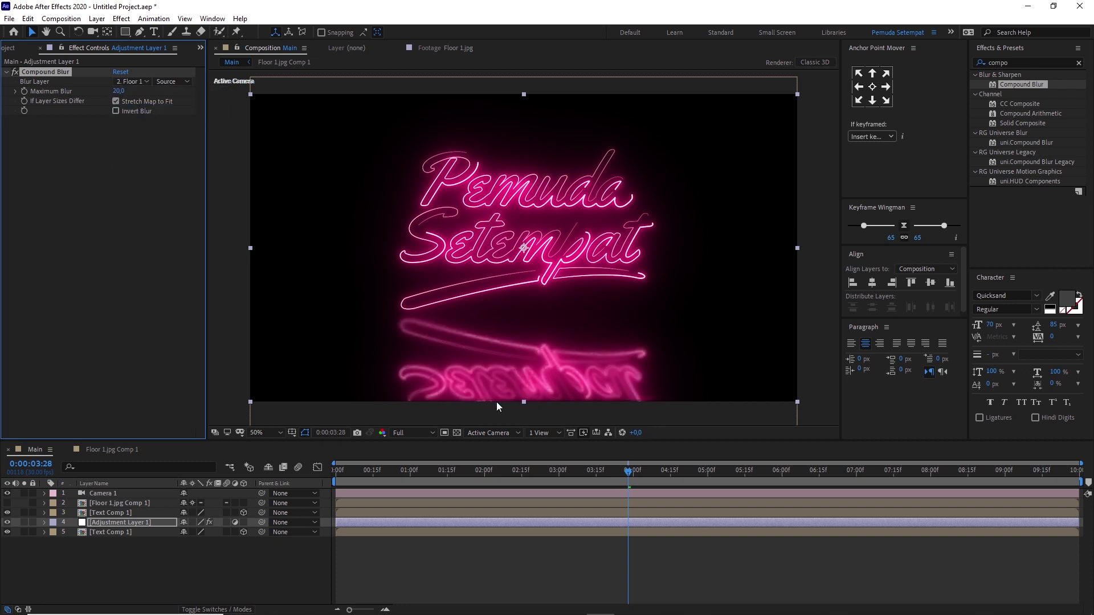
left_click_drag(119, 91, 161, 98)
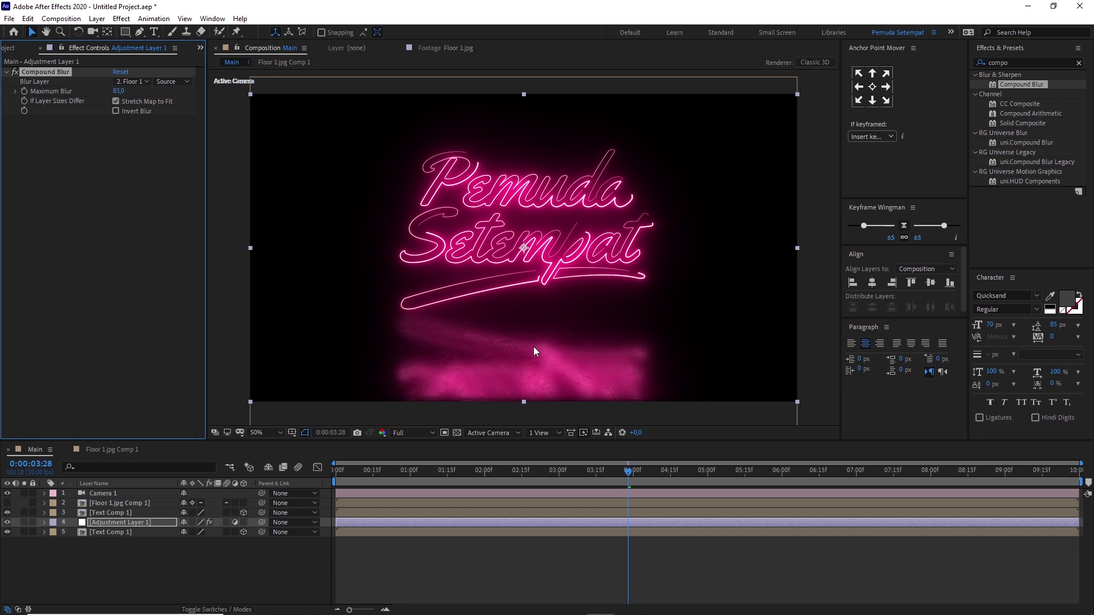
In Floor 1.jpg Comp 1, add Curves to the floor and bend an S-curve for contrast.
left_click(103, 449)
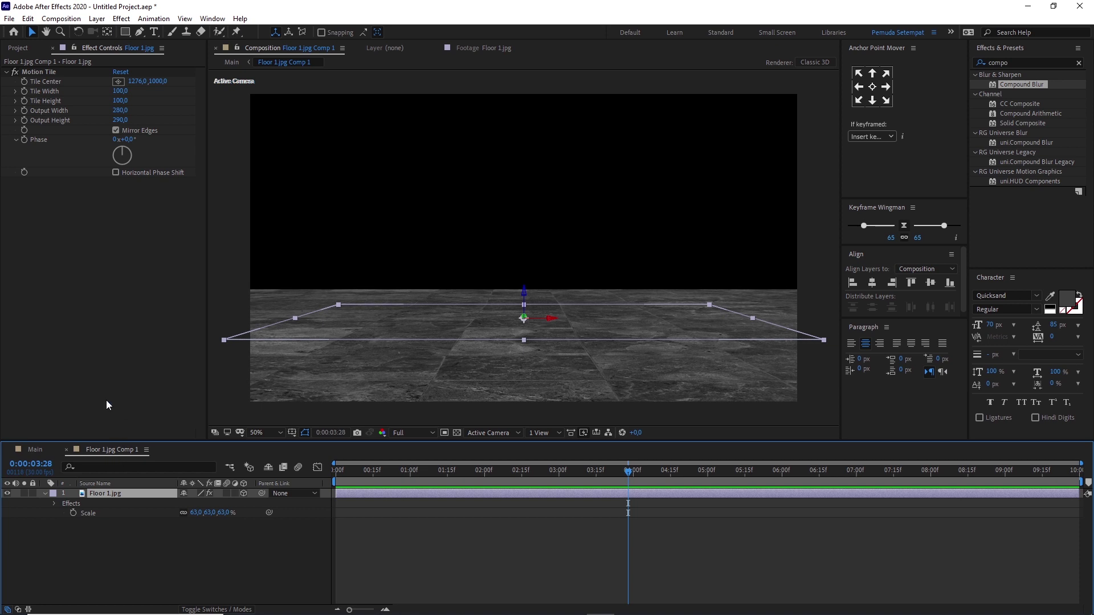
double_click(1020, 62)
type("curv")
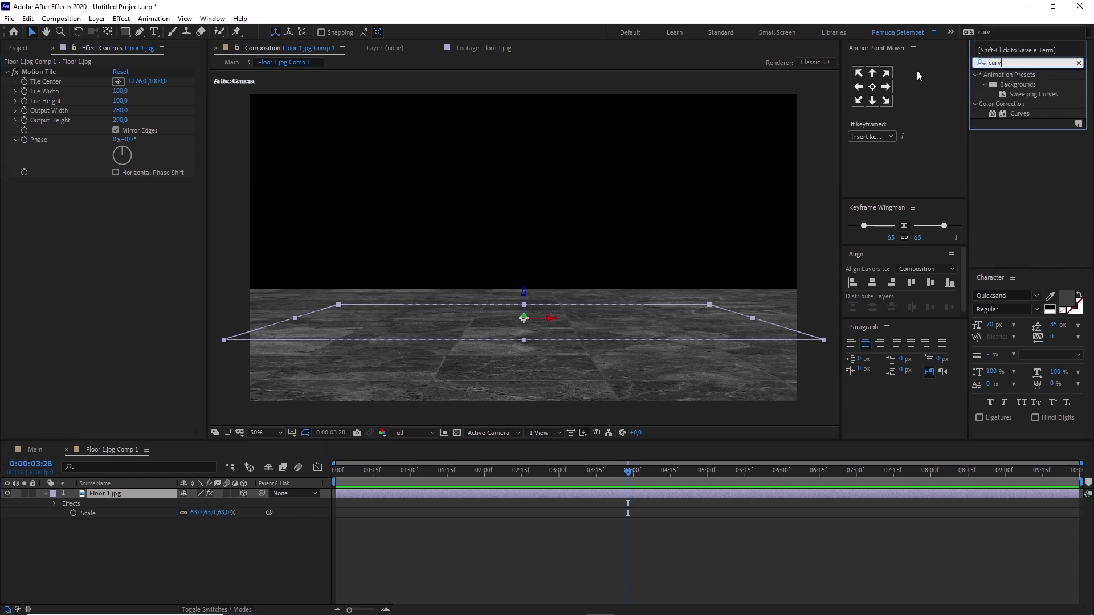
mouse_move(1017, 115)
left_mouse_down()
mouse_move(131, 262)
mouse_move(111, 253)
left_mouse_up()
left_click_drag(61, 310, 70, 337)
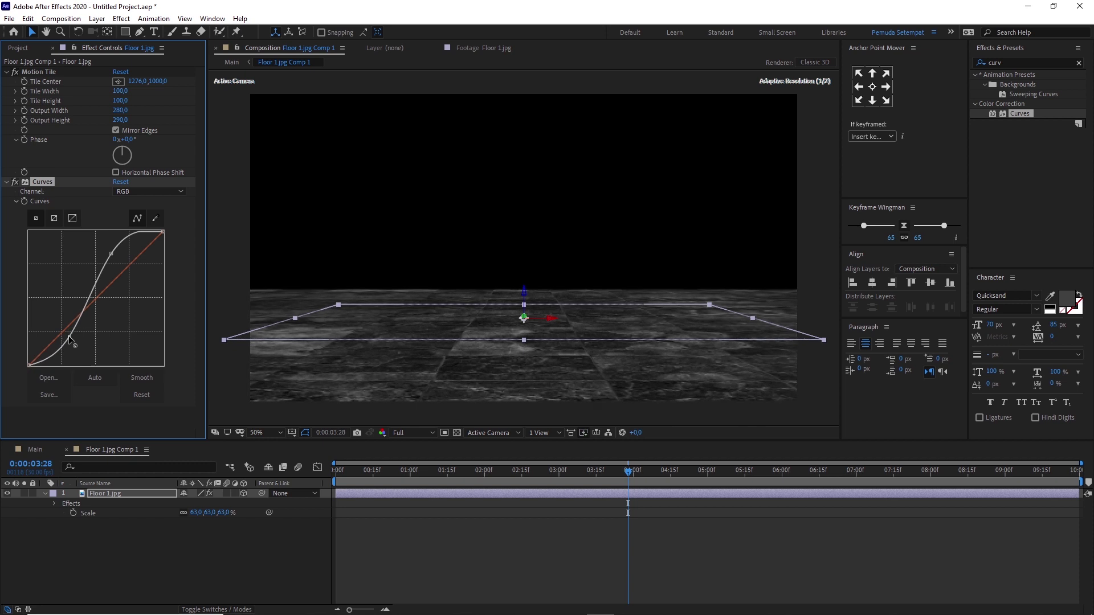
left_click_drag(111, 253, 110, 254)
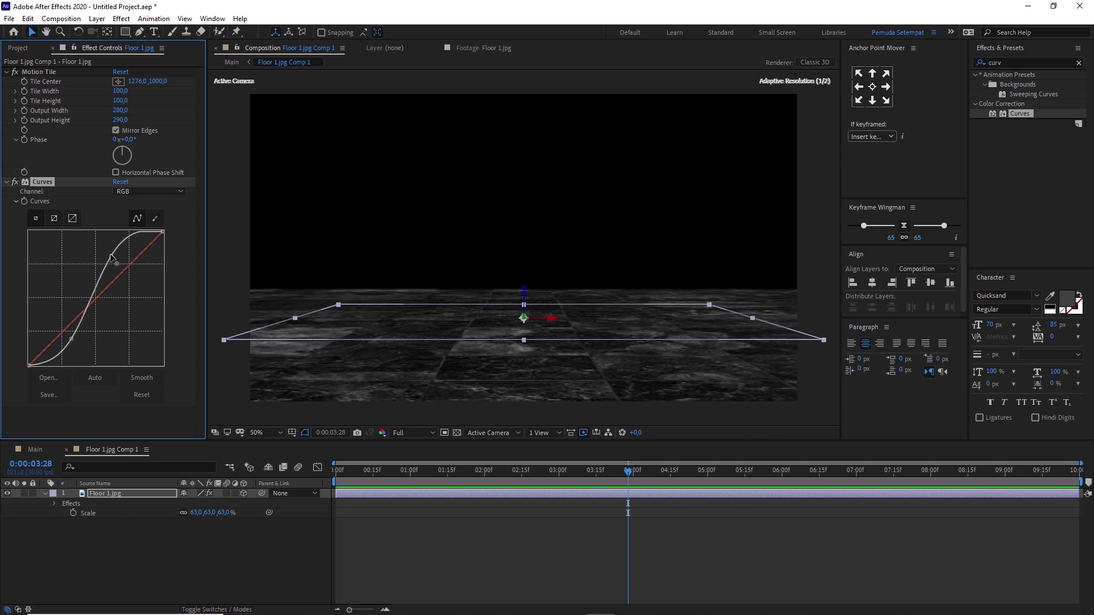
left_click_drag(69, 342, 71, 343)
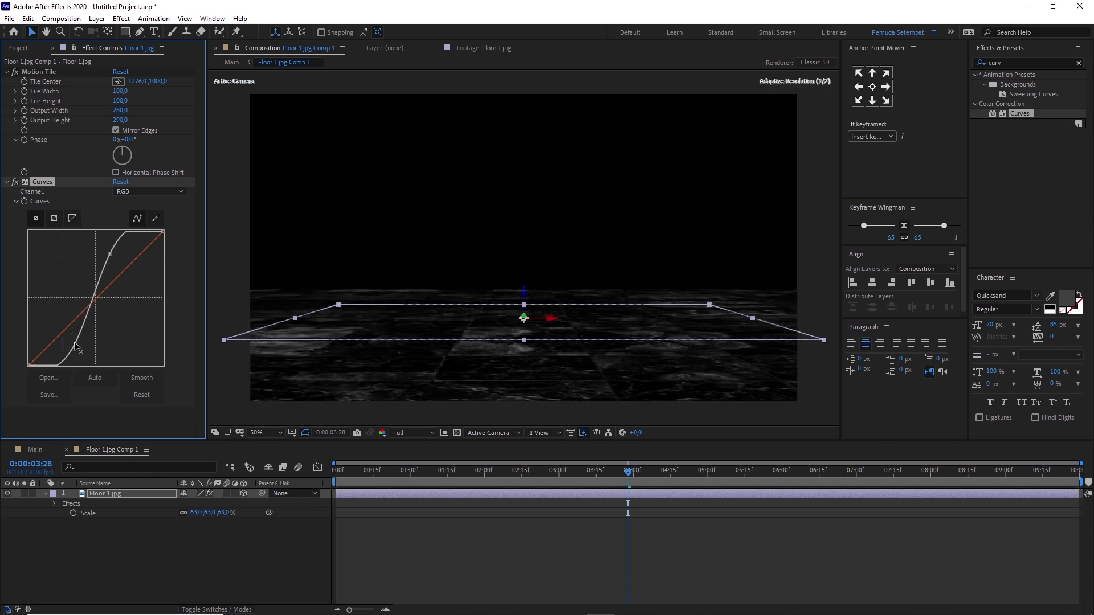
Compare the darker floor comp against the reflection in Main.
left_click(35, 450)
left_click(240, 561)
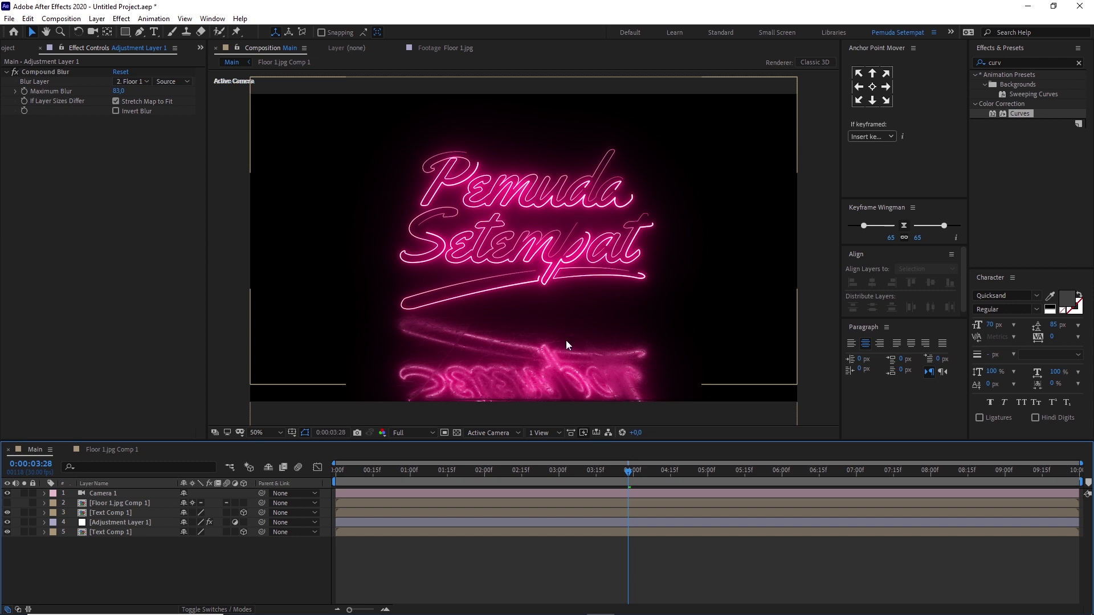
left_click(117, 449)
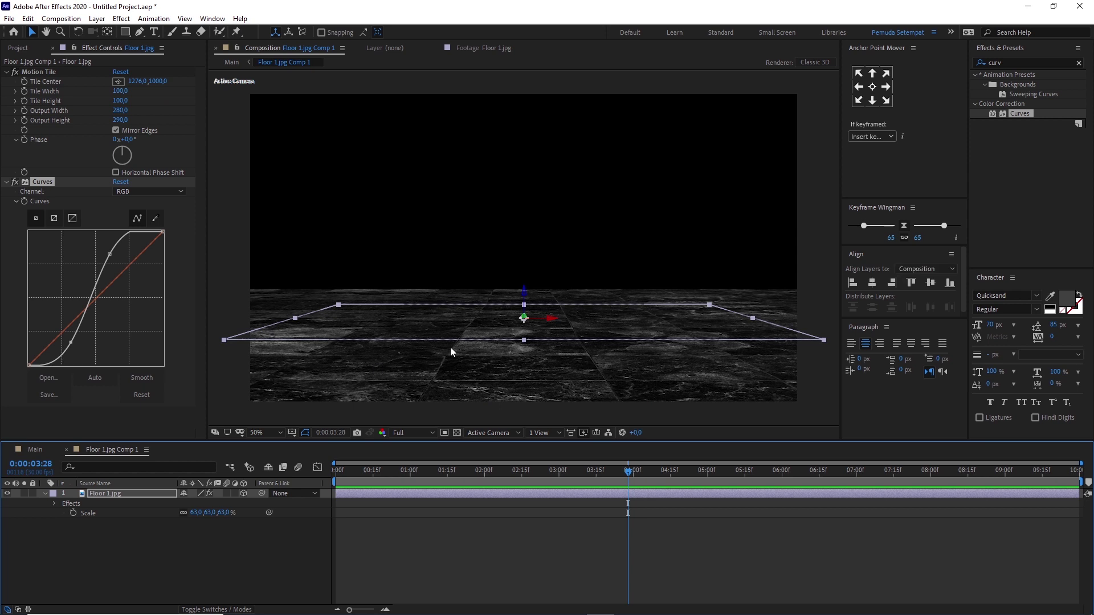
left_click(33, 450)
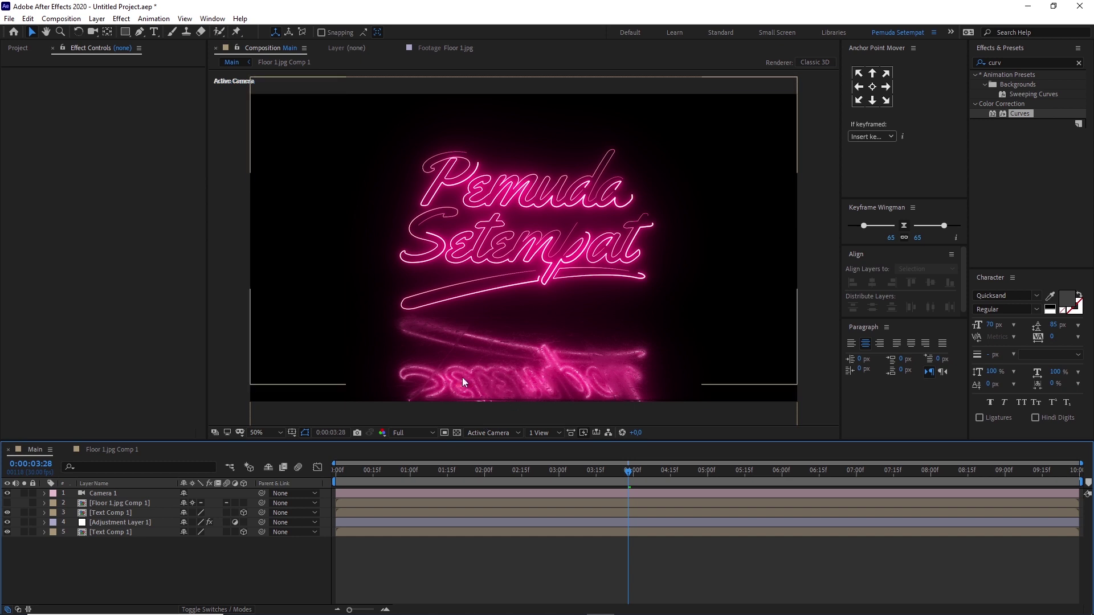
left_click(111, 450)
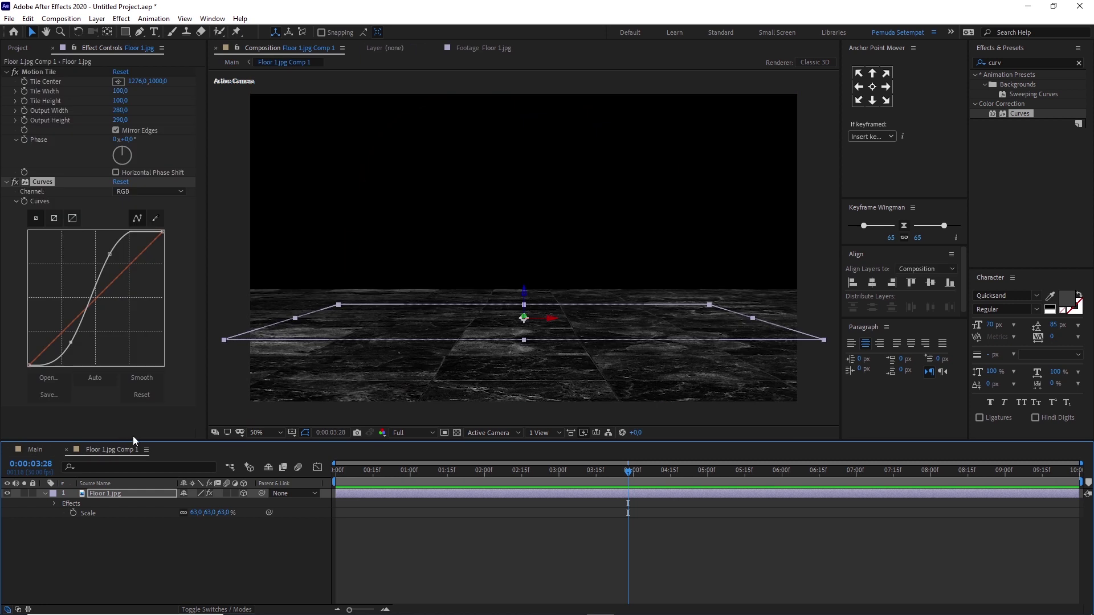
left_click(36, 450)
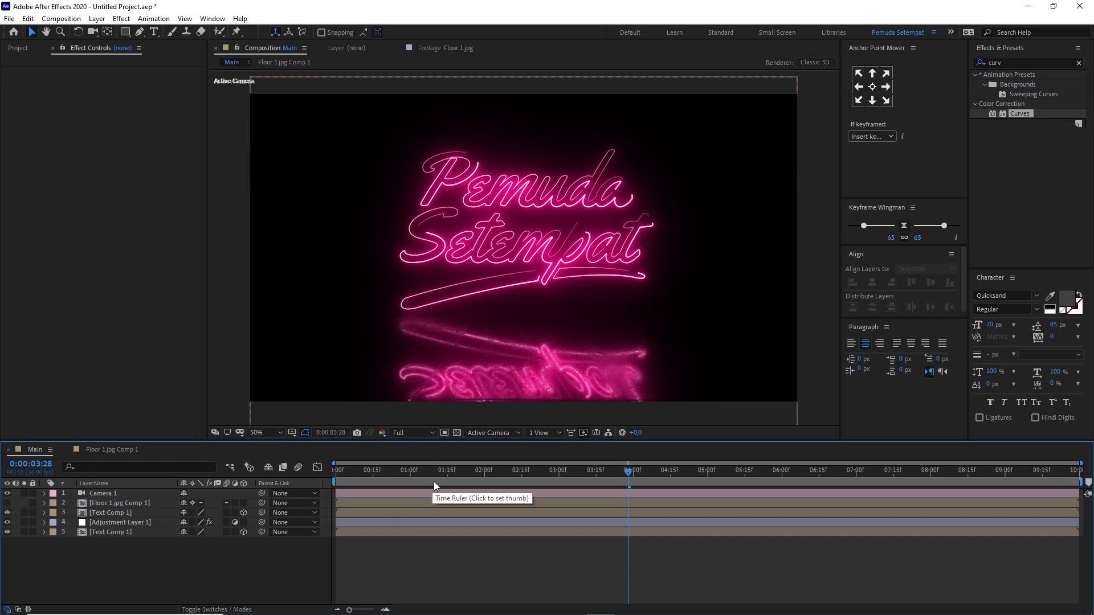
Add Position and Point of Interest keyframes to Camera 1 at five seconds.
left_click_drag(522, 471, 706, 484)
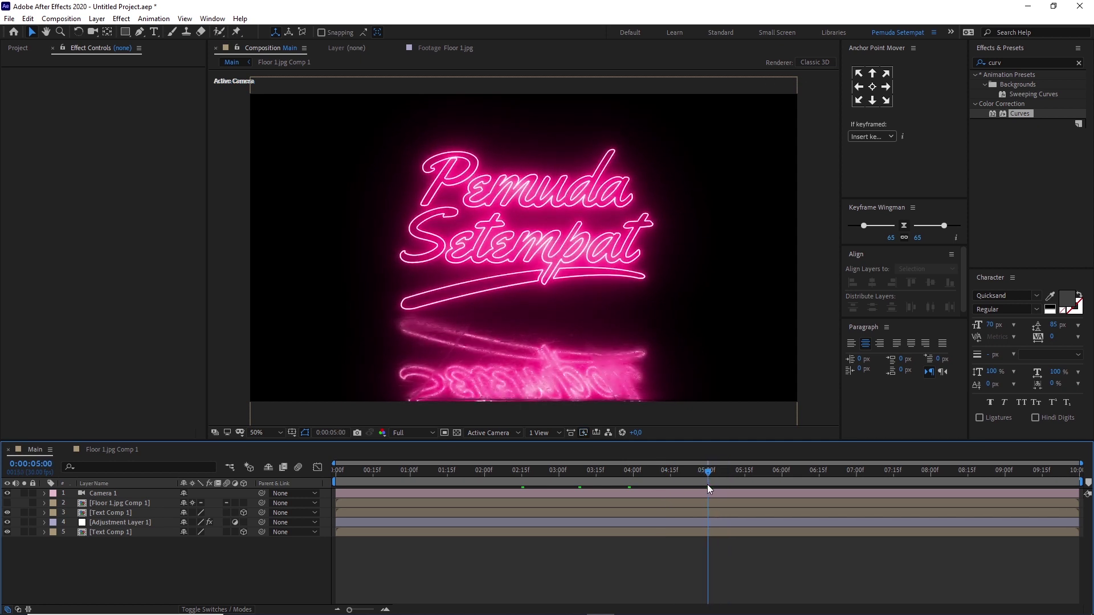
key("p")
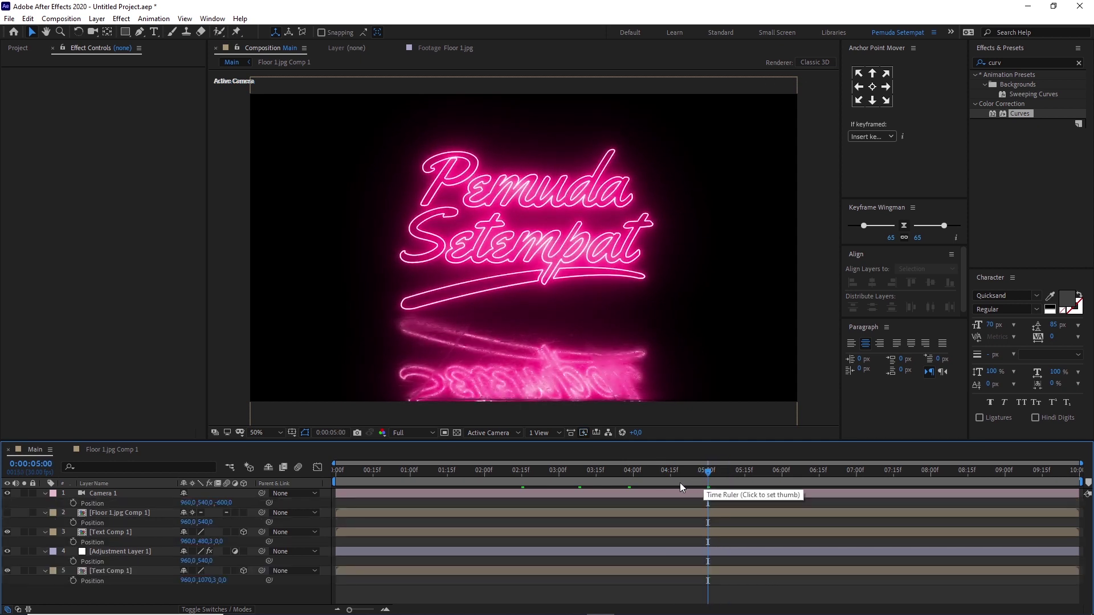
left_click(98, 494)
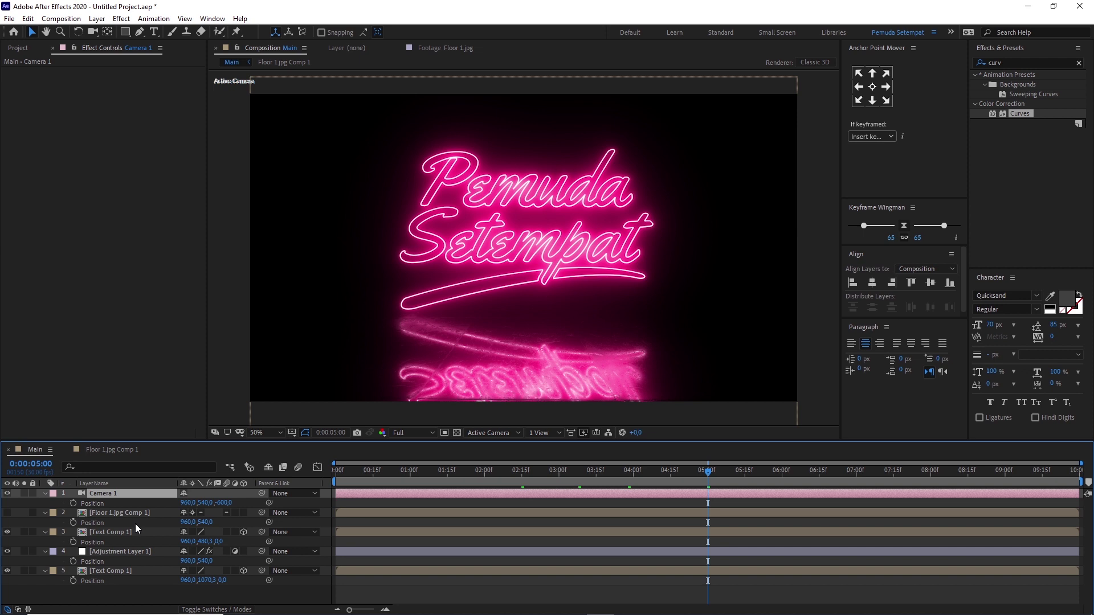
key("shift+a")
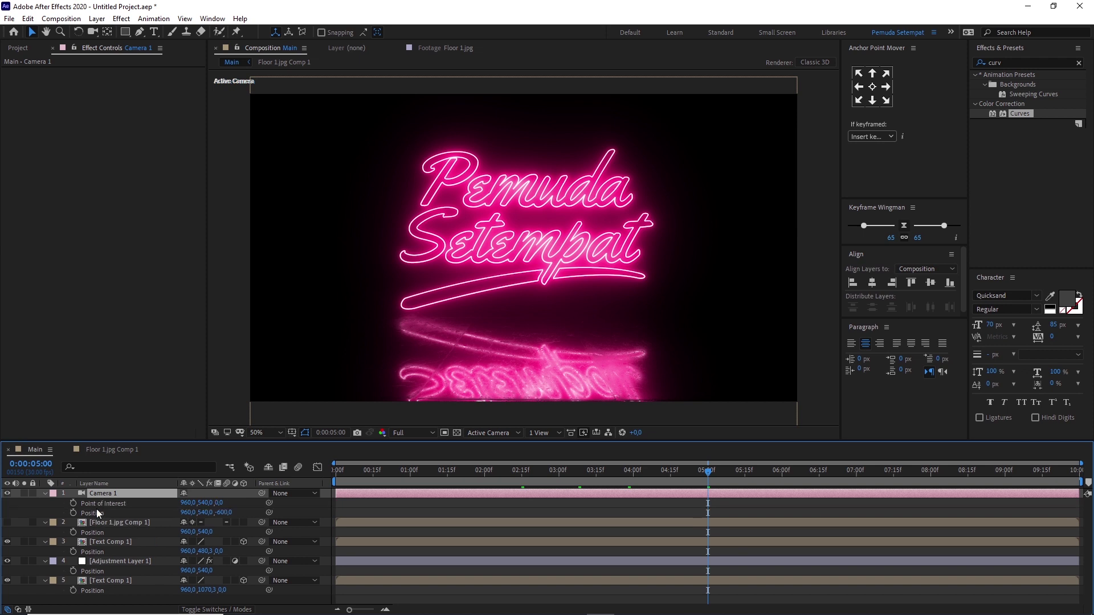
left_click(73, 503)
left_click(74, 513)
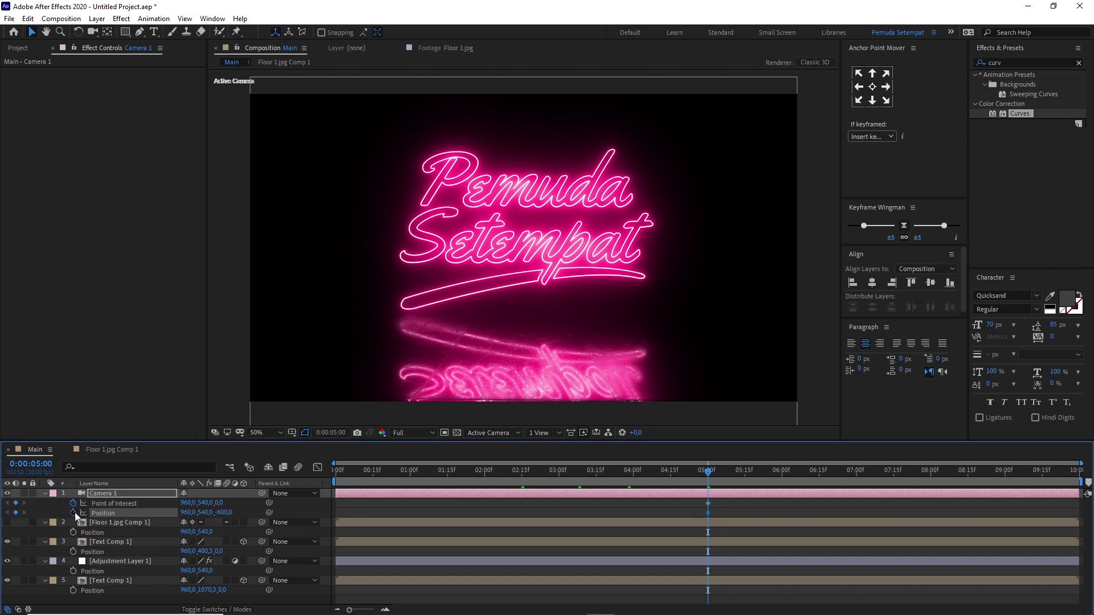
mouse_move(705, 473)
left_mouse_down()
mouse_move(562, 490)
mouse_move(633, 482)
left_mouse_up()
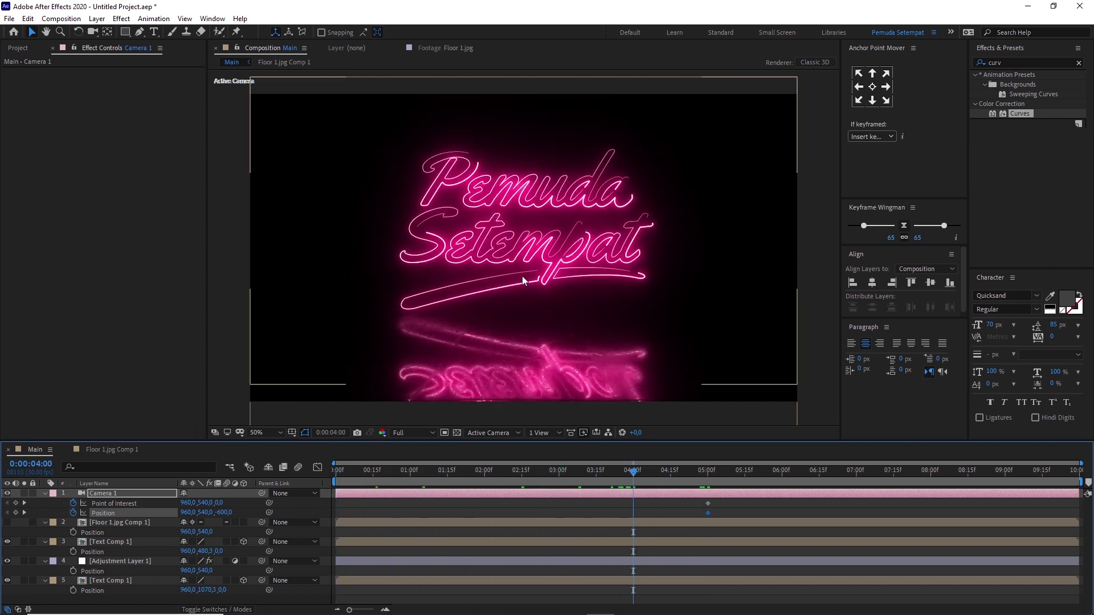
left_click_drag(375, 470, 631, 499)
key("c")
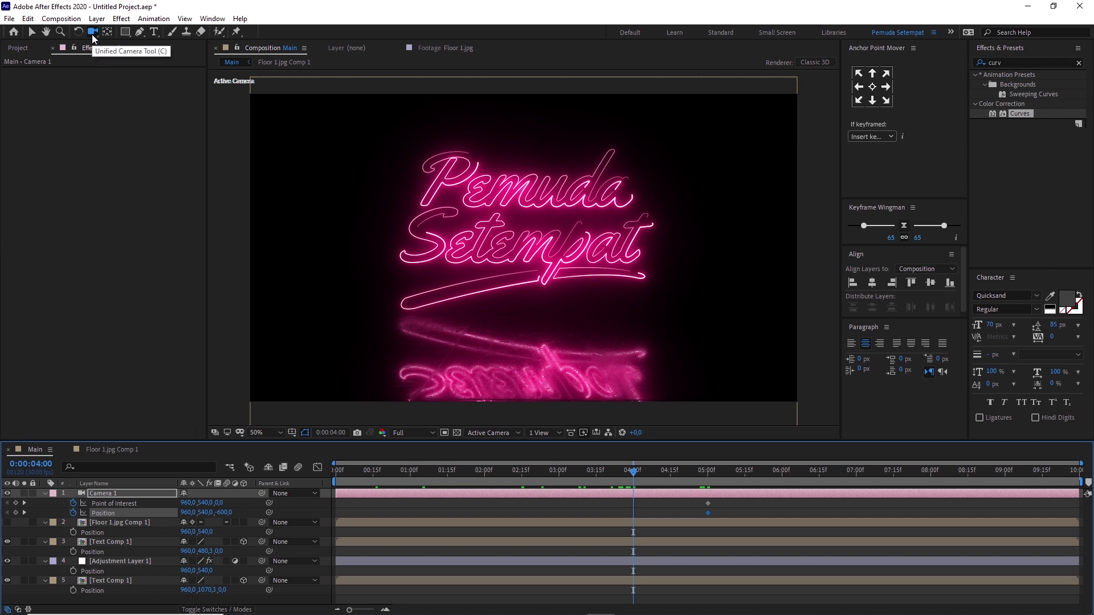
Orbit and dolly Camera 1 to set an angled view at 4:00, a closer front view at 5:00, and the far side at 6:00.
mouse_move(501, 273)
left_mouse_down()
mouse_move(530, 272)
mouse_move(509, 329)
left_mouse_up()
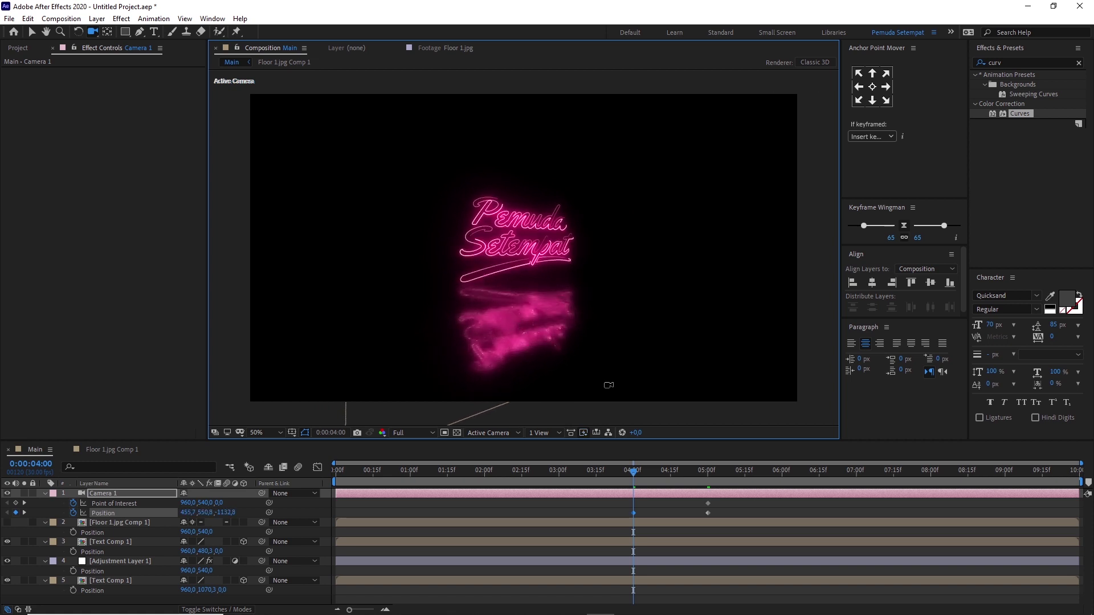
left_click_drag(559, 318, 563, 326)
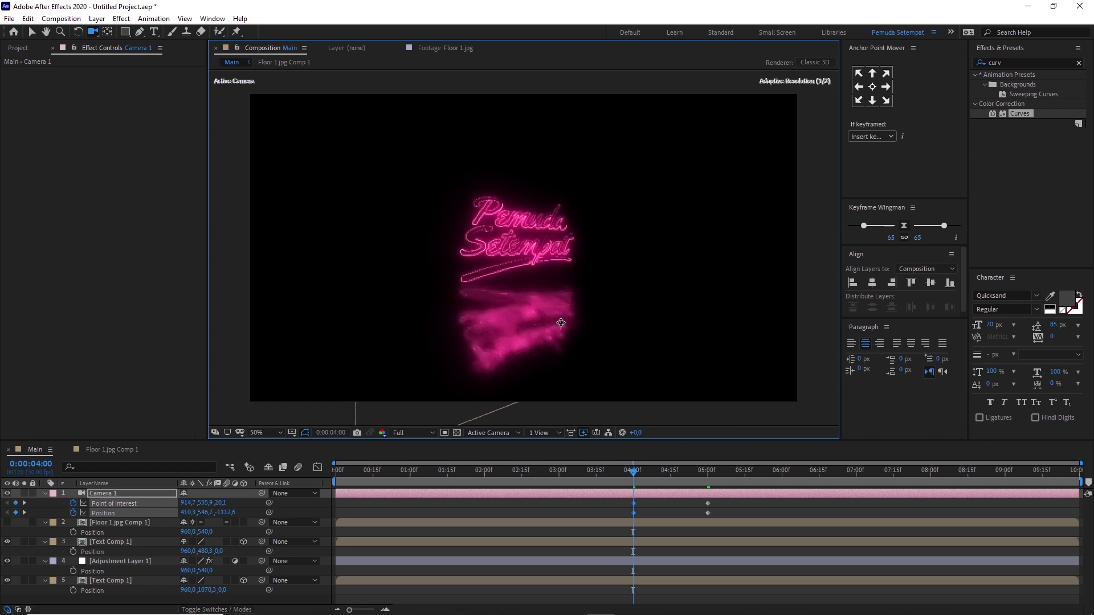
left_click(707, 474)
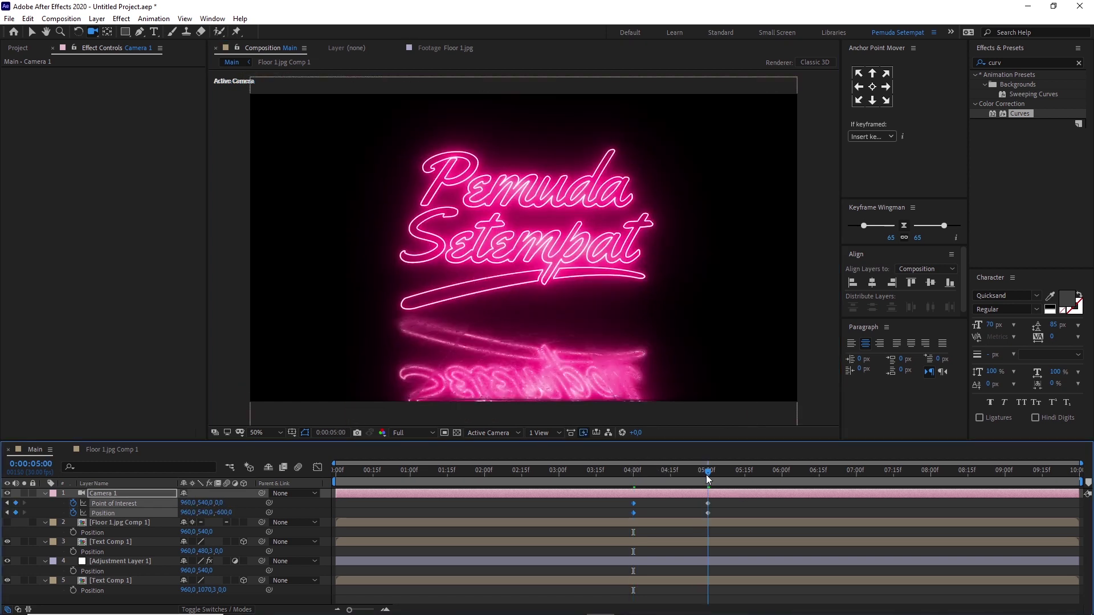
mouse_move(555, 294)
left_mouse_down()
mouse_move(556, 267)
mouse_move(557, 289)
left_mouse_up()
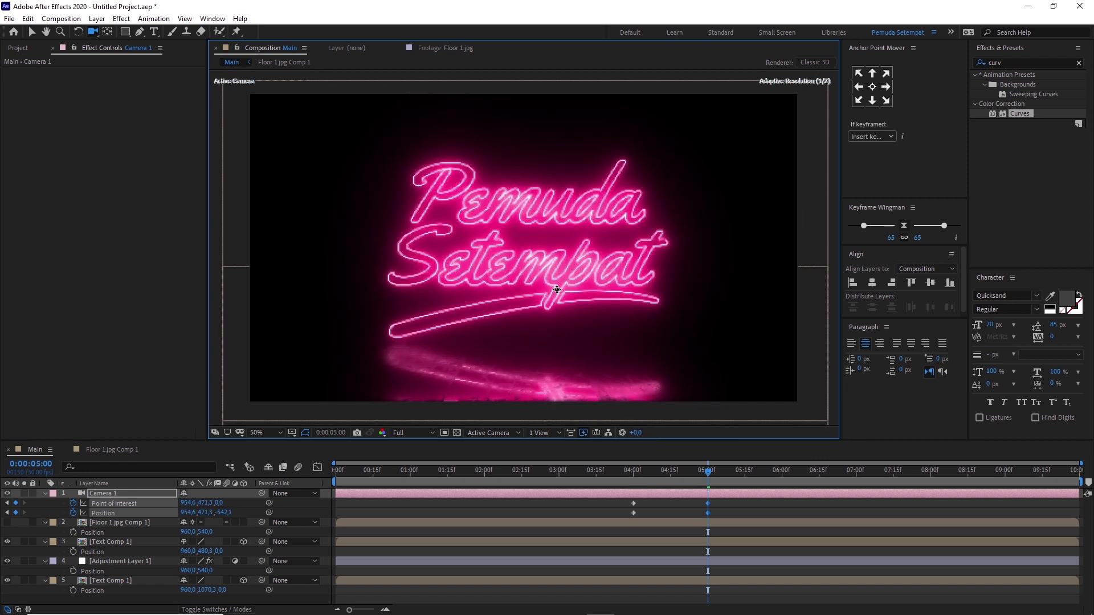
left_click_drag(703, 470, 781, 482)
mouse_move(618, 337)
left_mouse_down()
mouse_move(566, 323)
mouse_move(597, 332)
left_mouse_up()
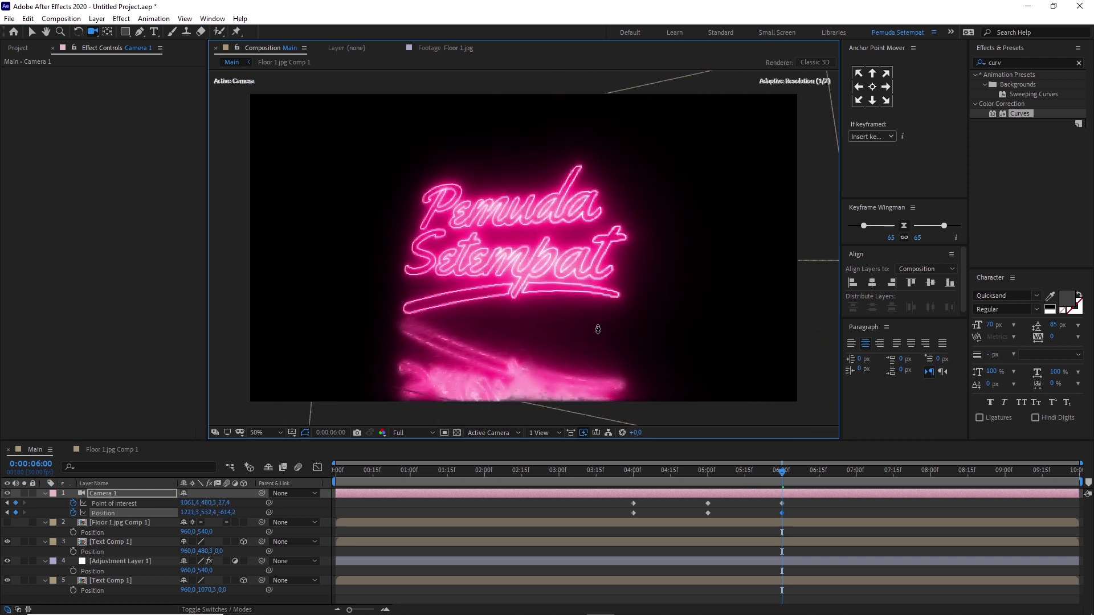
Scrub back through the camera move to check it, then select the 4:00 camera keyframes.
left_click_drag(624, 471, 776, 489)
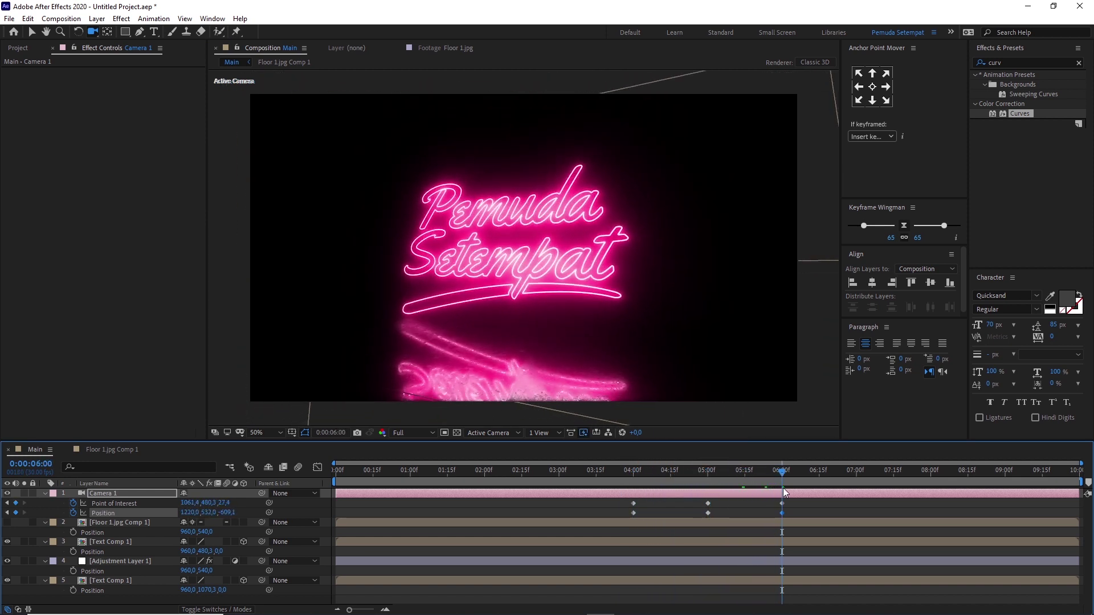
left_click_drag(625, 470, 630, 468)
key("Page_Down")
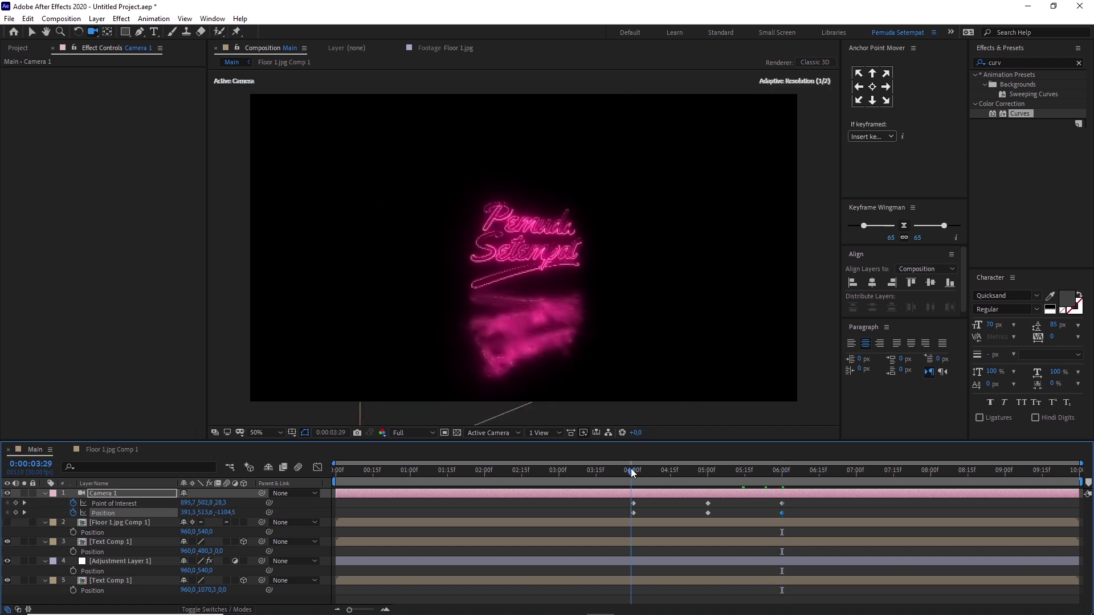
key("Page_Down")
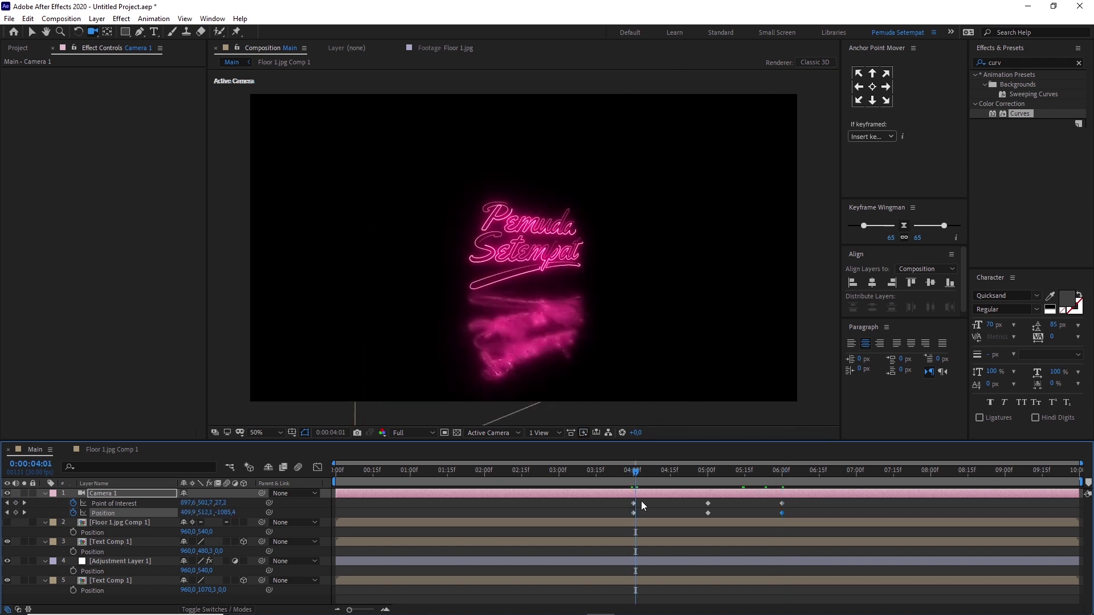
mouse_move(630, 471)
left_mouse_down()
mouse_move(332, 471)
mouse_move(633, 473)
left_mouse_up()
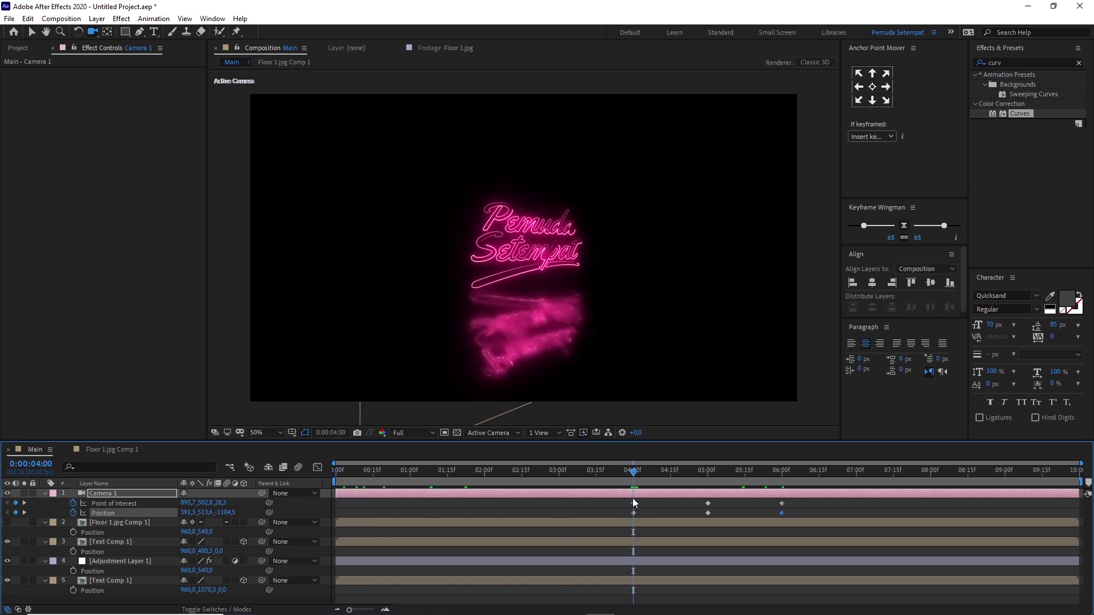
mouse_move(635, 504)
left_mouse_down()
mouse_move(627, 513)
mouse_move(341, 513)
left_mouse_up()
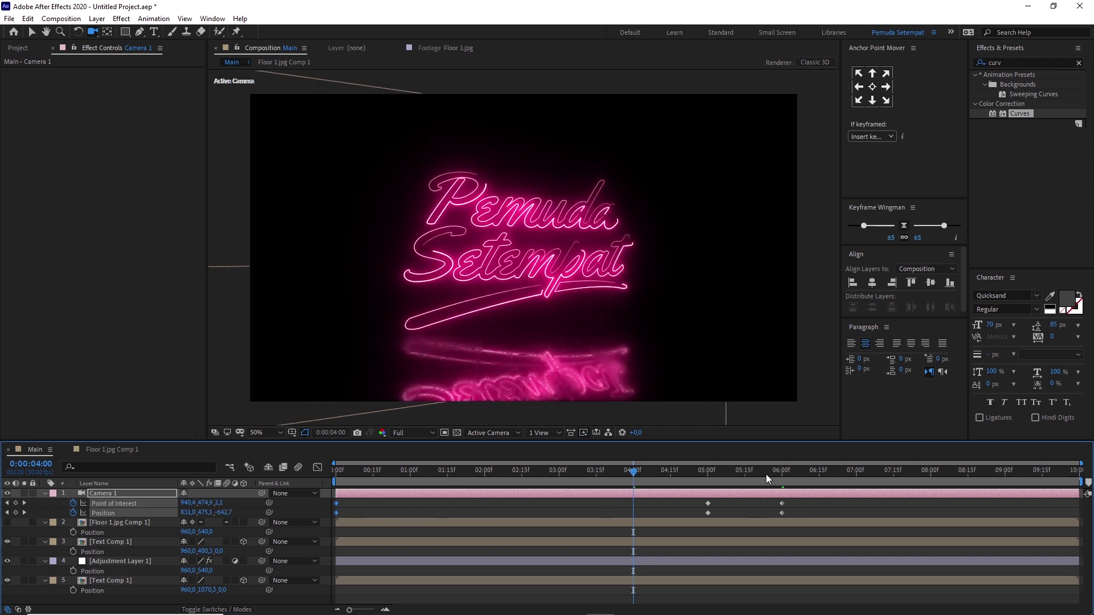
Move the 6:00 camera keyframes to 10:00 and ease the end keyframes with a value of 65.
left_click(782, 473)
left_click_drag(782, 512, 1076, 513)
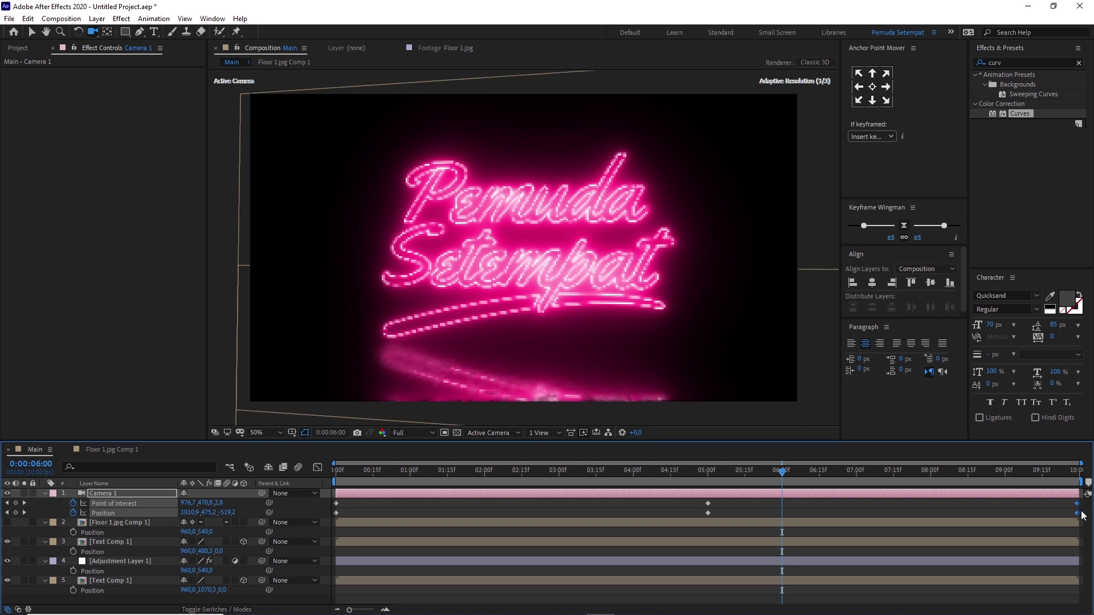
mouse_move(1081, 501)
left_mouse_down()
mouse_move(766, 522)
mouse_move(319, 517)
left_mouse_up()
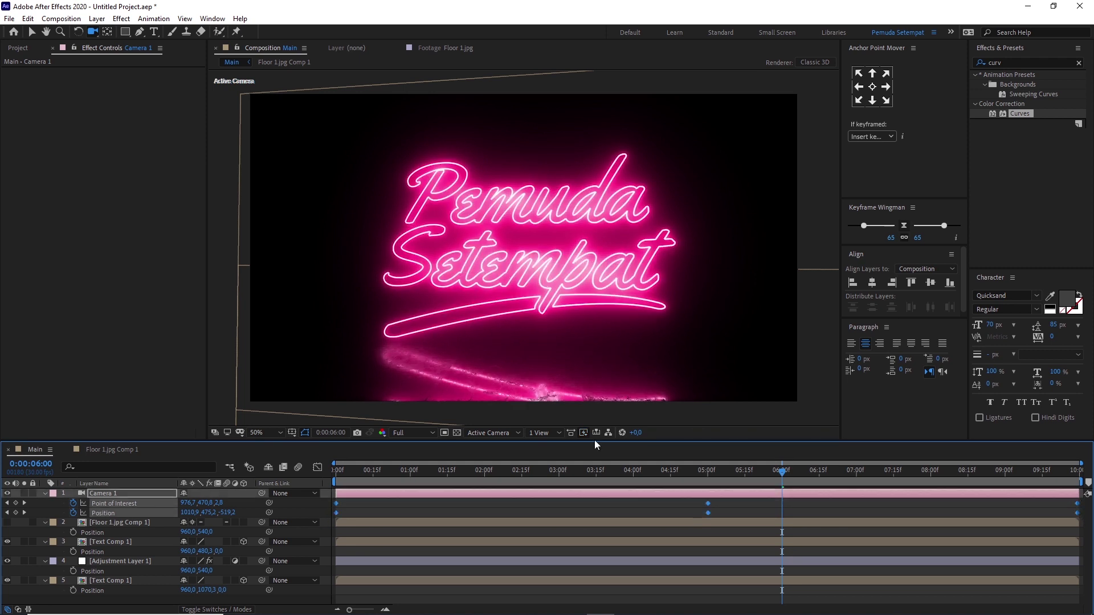
left_click(903, 237)
left_click_drag(944, 225, 861, 226)
left_click(904, 226)
left_click(904, 225)
left_click(886, 238)
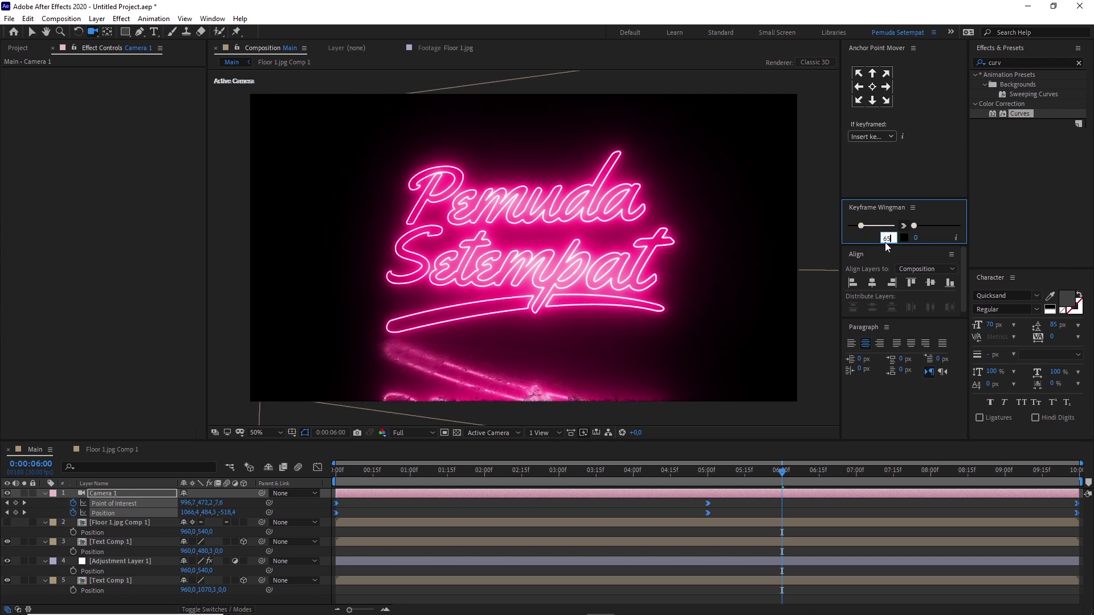
key("Return")
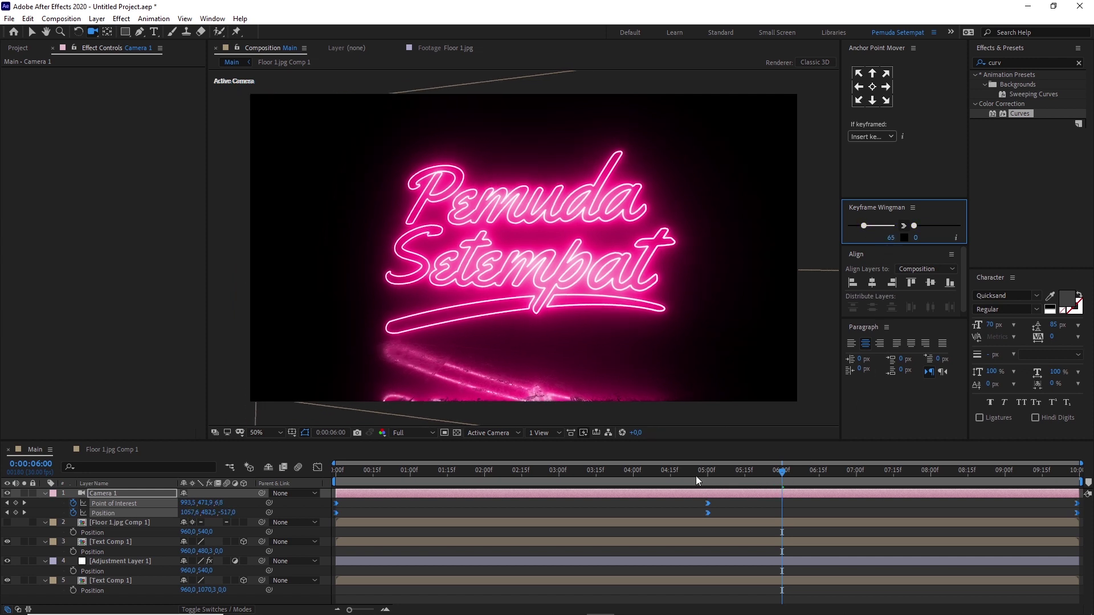
Make the 5:00 Point of Interest and Position keyframes auto-bezier.
left_click(705, 477)
left_click_drag(722, 505, 687, 526)
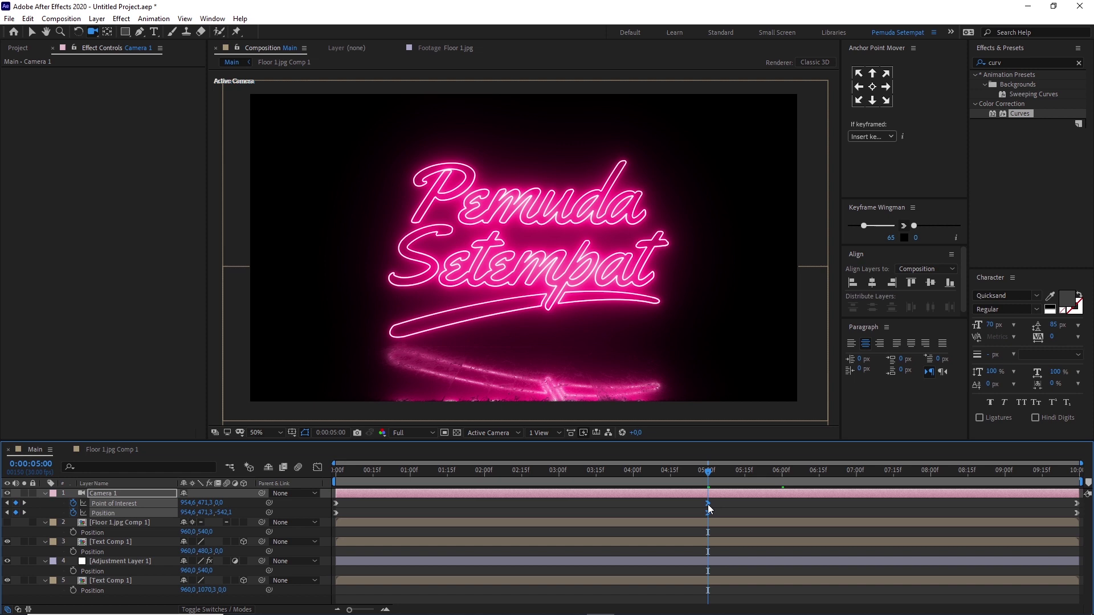
left_click(708, 504, "ctrl")
left_click(707, 513, "ctrl")
Deselect the camera, preview the animation, return to 4:00 and choose the Selection tool.
left_click(634, 508)
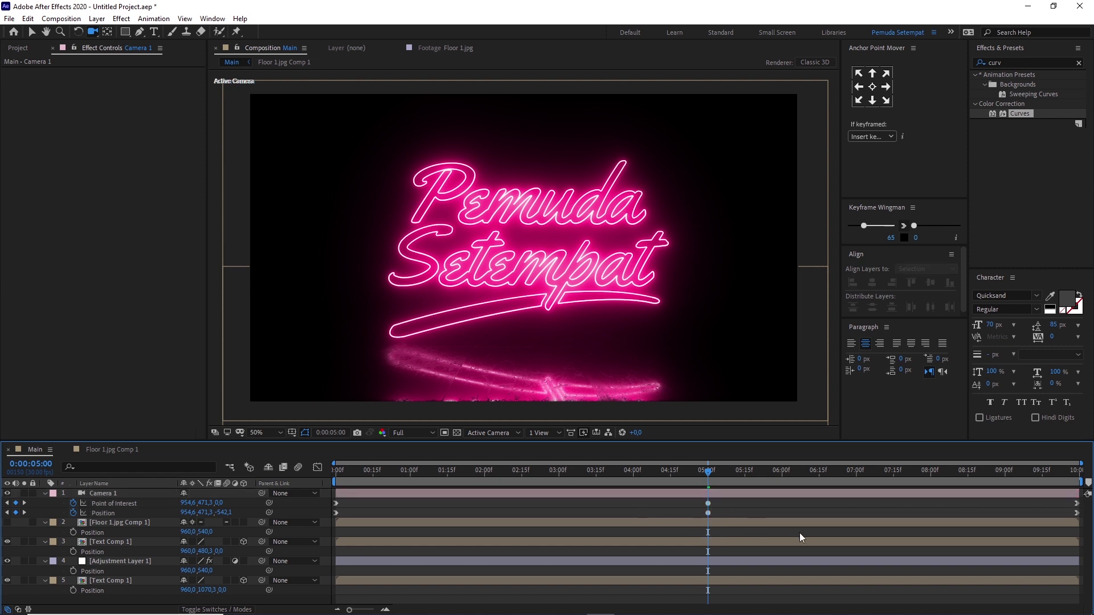
key("space")
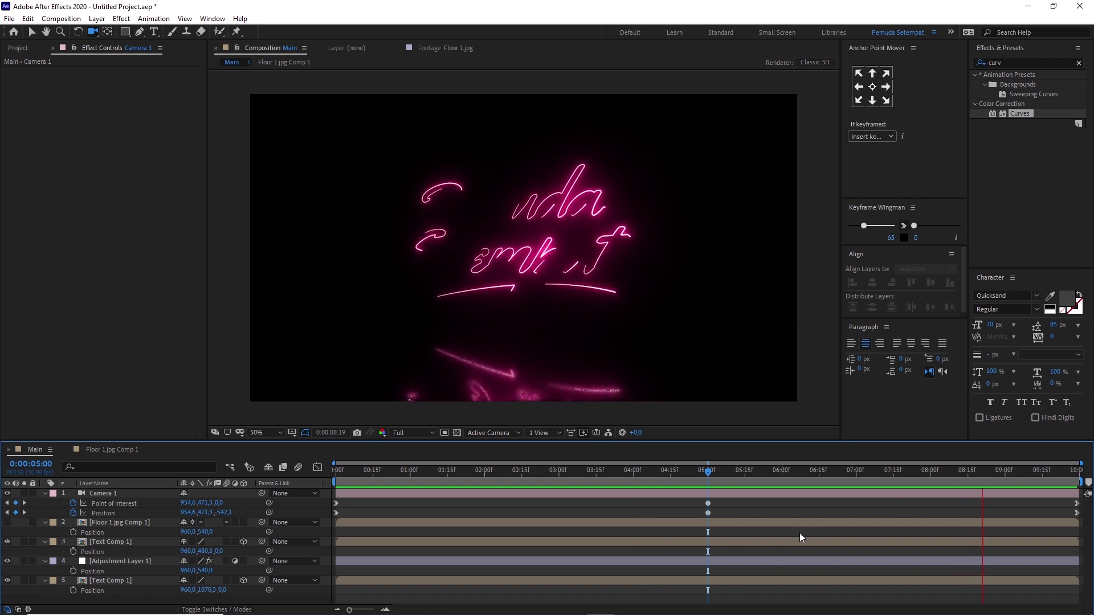
left_click(632, 471)
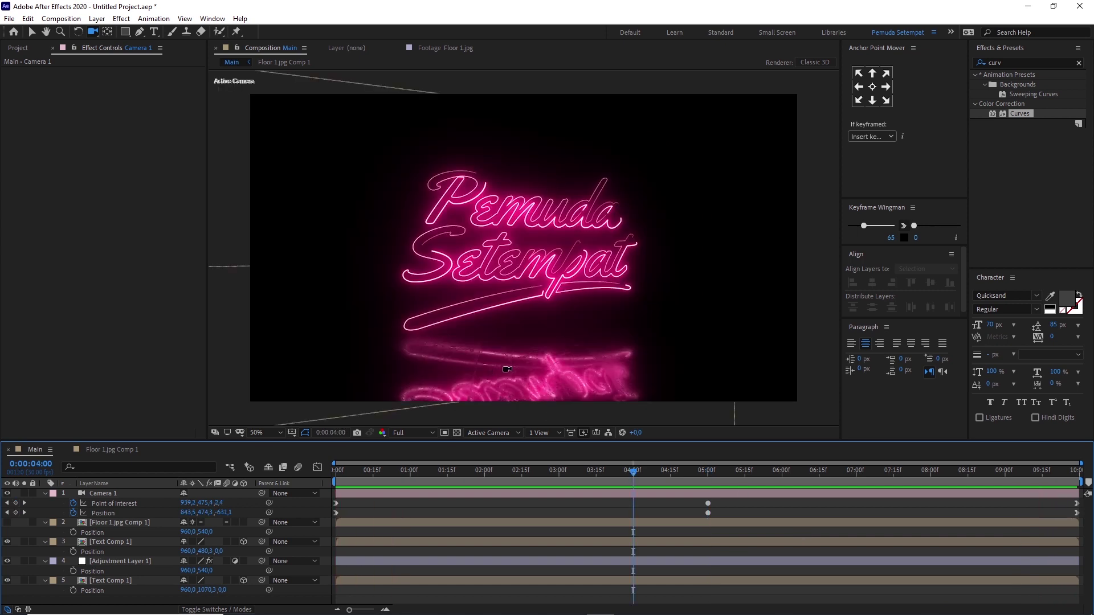
left_click(33, 32)
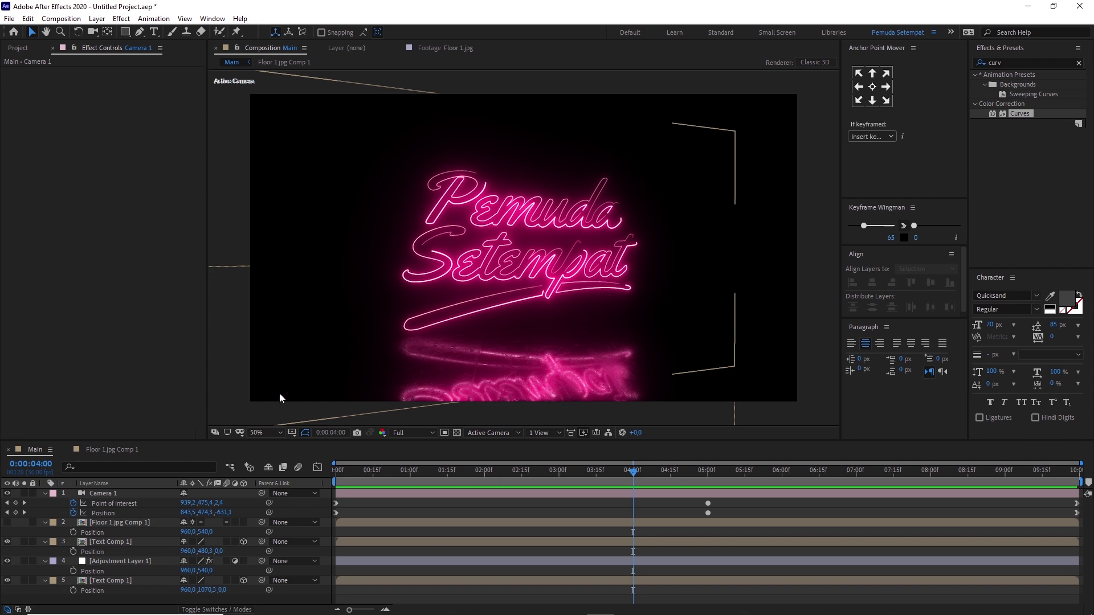
In Floor 1.jpg Comp 1, duplicate the floor layer and hide the lower copy.
left_click(108, 450)
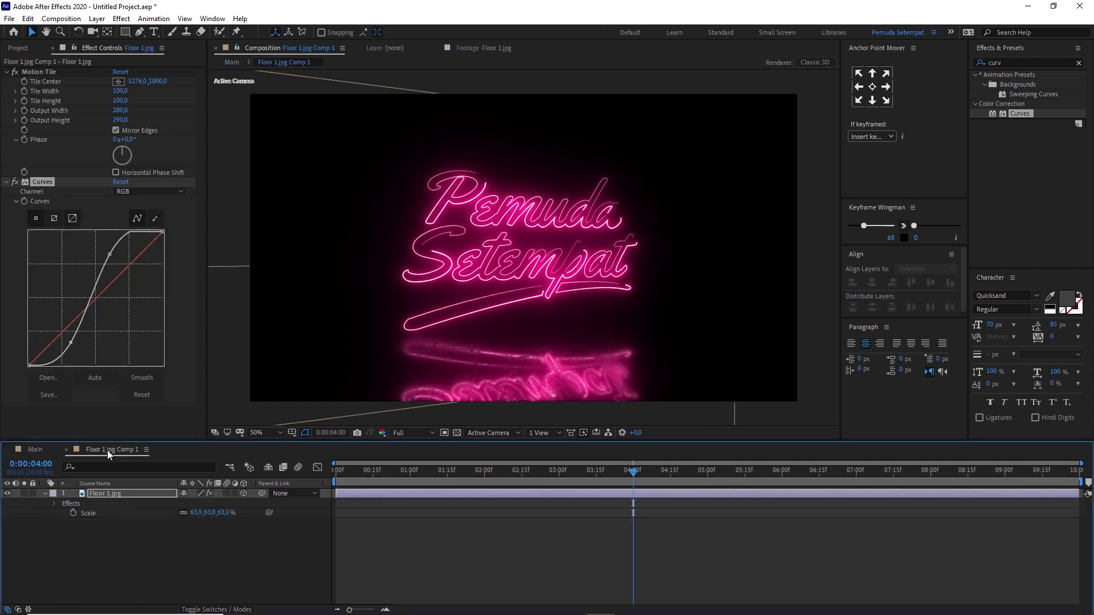
left_click(114, 493)
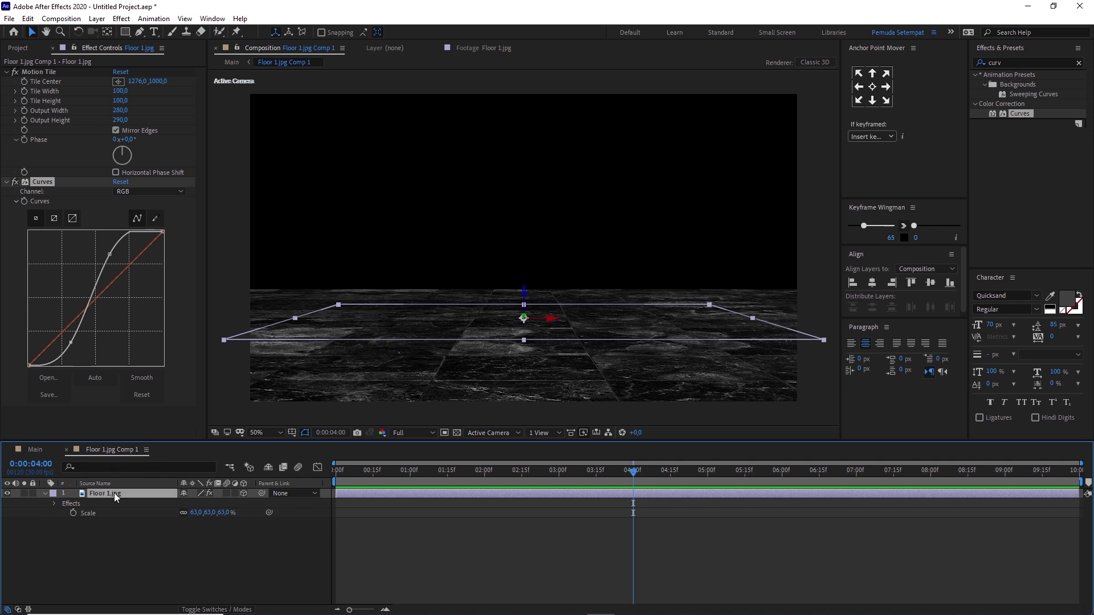
key("ctrl+d")
left_click(115, 502)
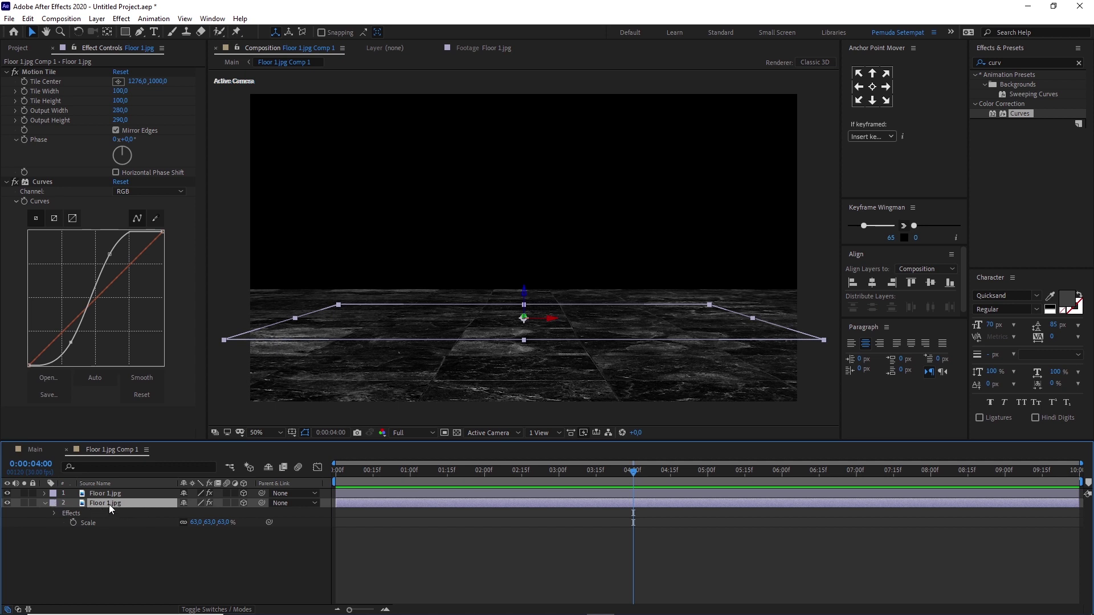
left_click(8, 503)
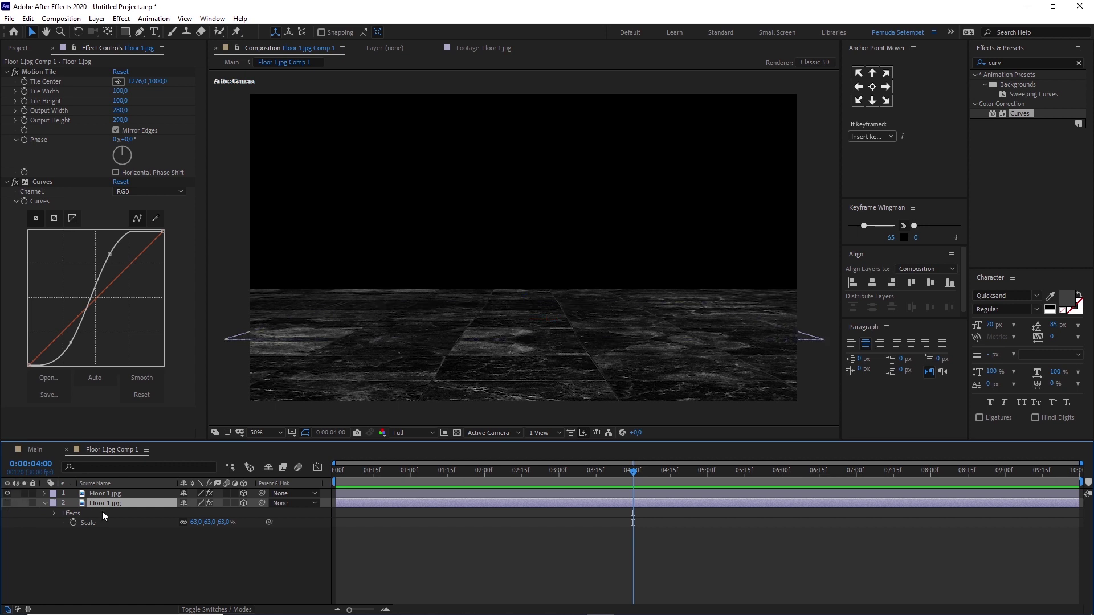
left_click(110, 494)
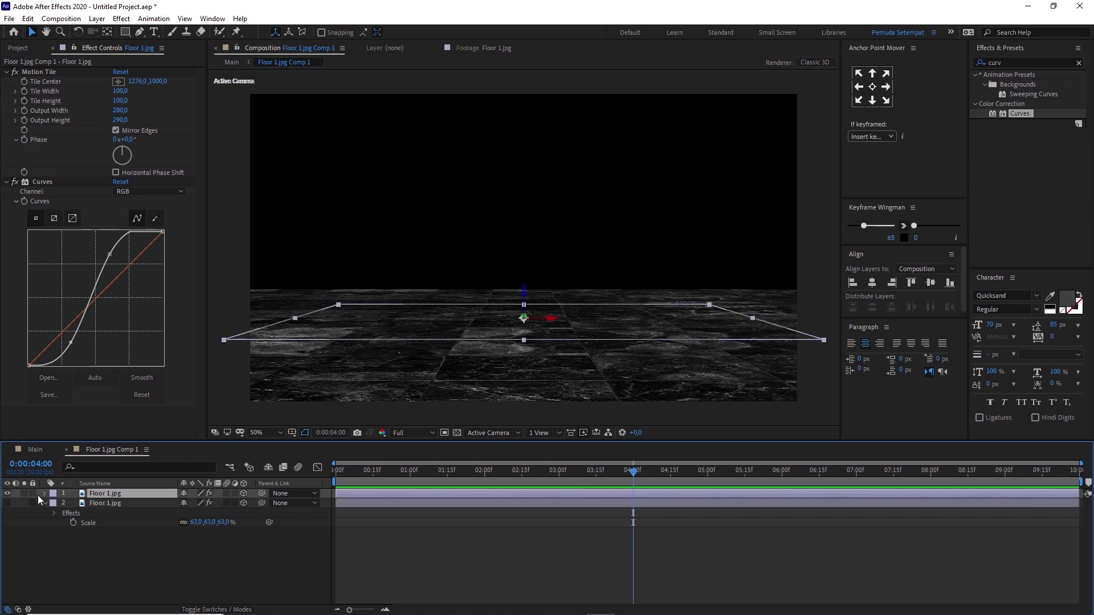
Replace the top floor layer with Floor 2.jpg from the Project panel.
left_click(19, 50)
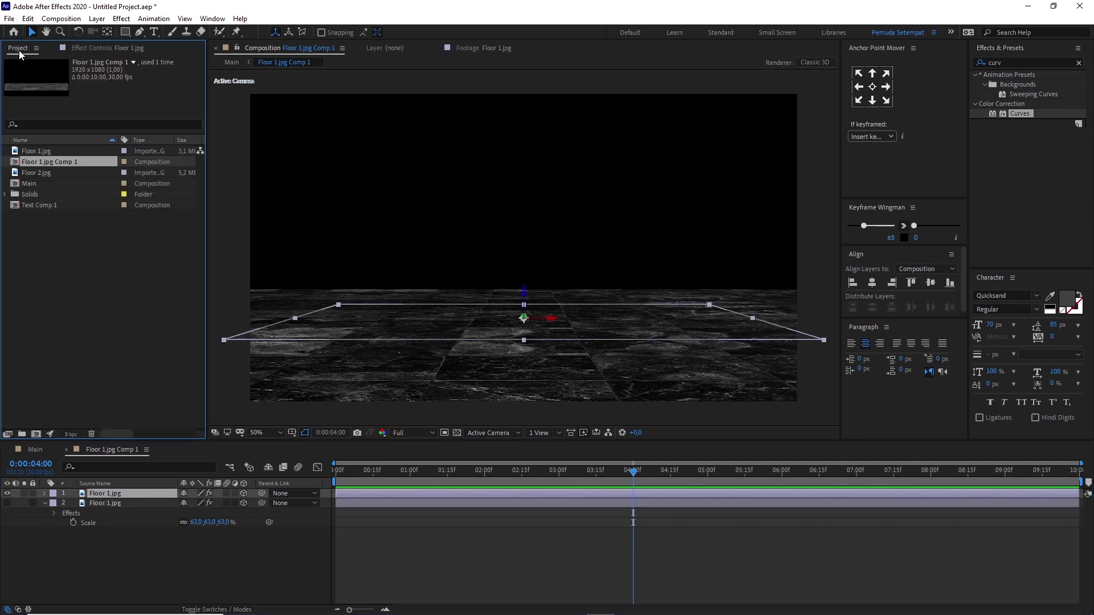
left_click(40, 174)
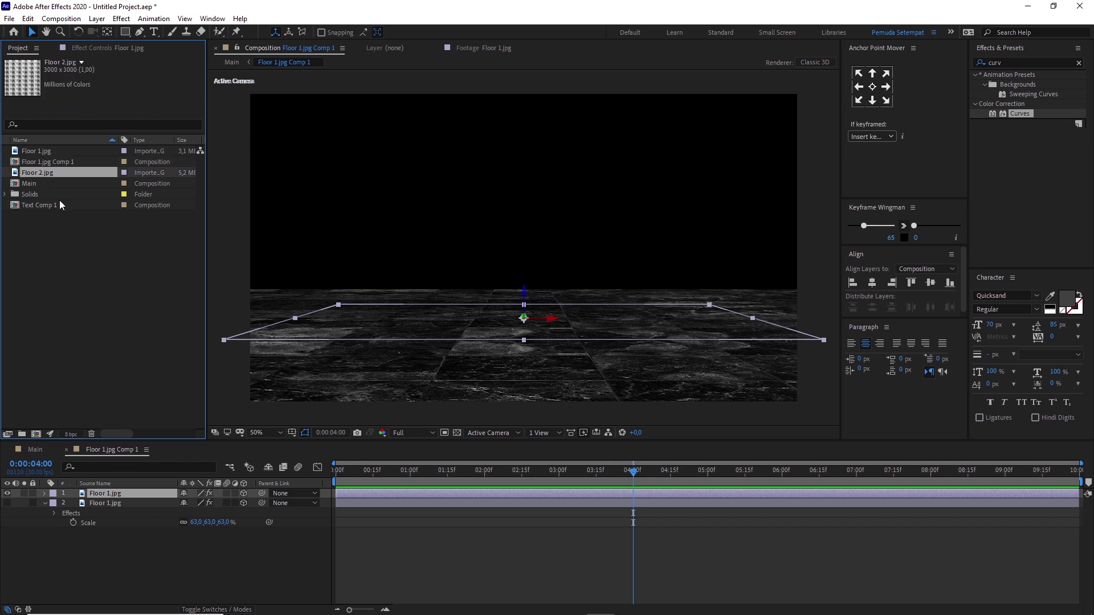
left_click_drag(47, 175, 107, 496)
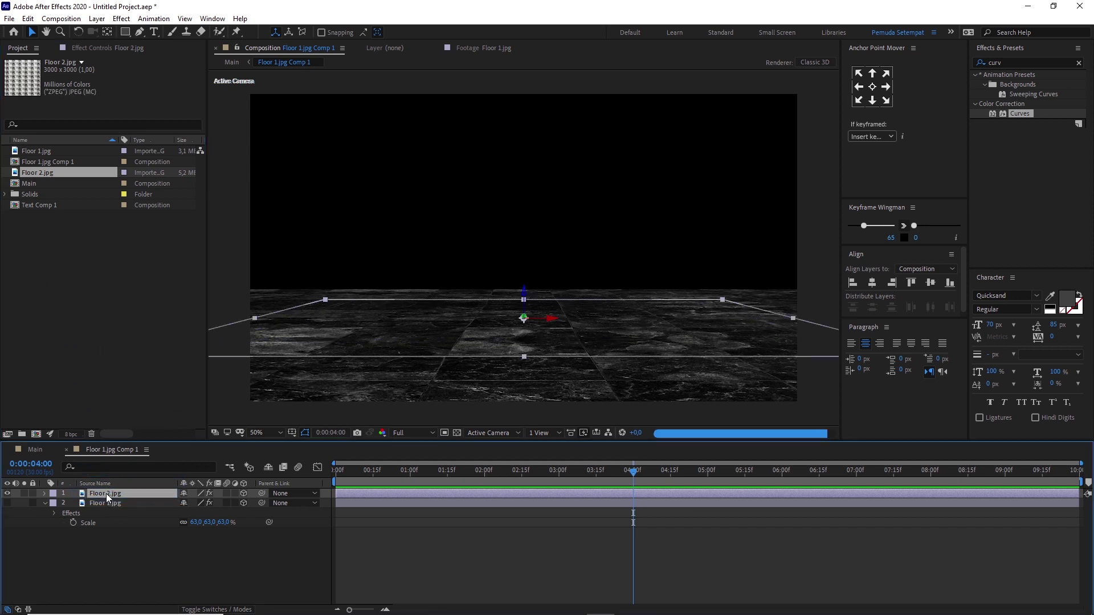
left_click(585, 471)
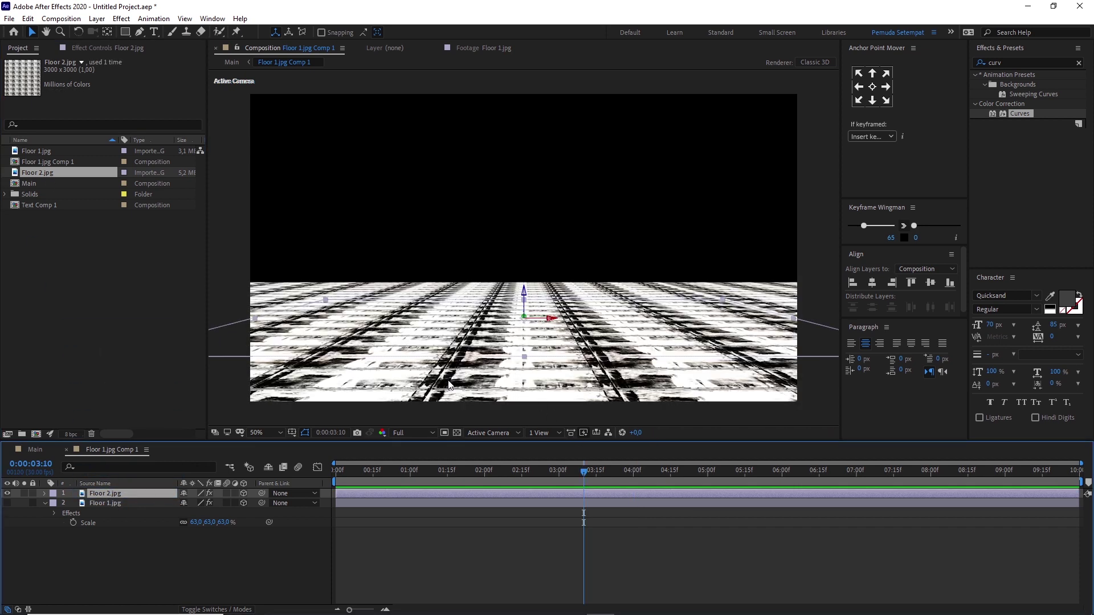
Preview the Main comp with the new floor, go to the 5:00 keyframes and select Text Comp 1.
left_click(40, 449)
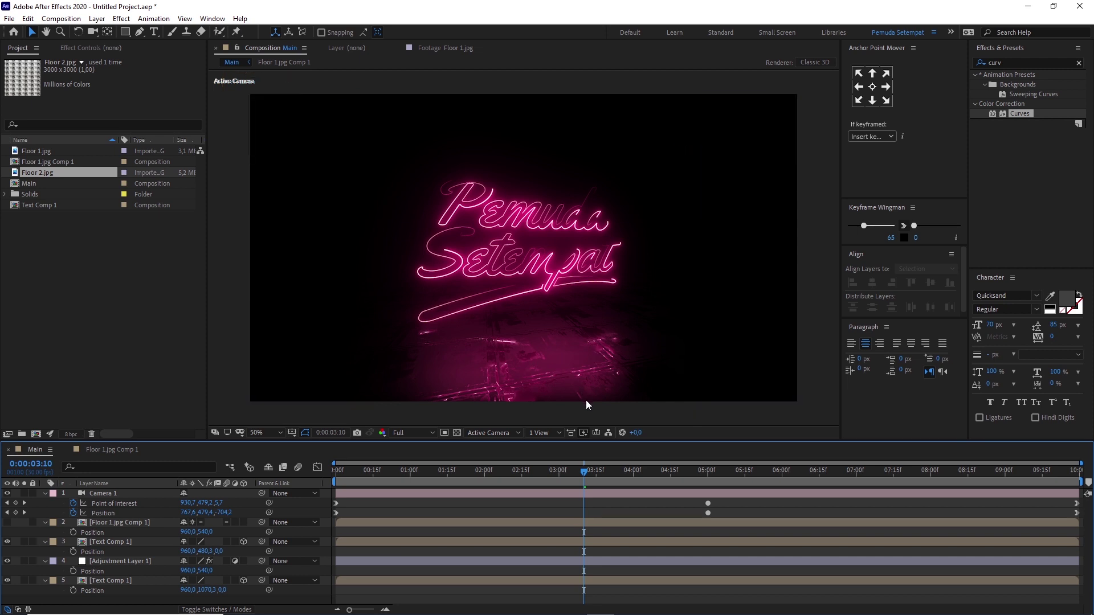
key("space")
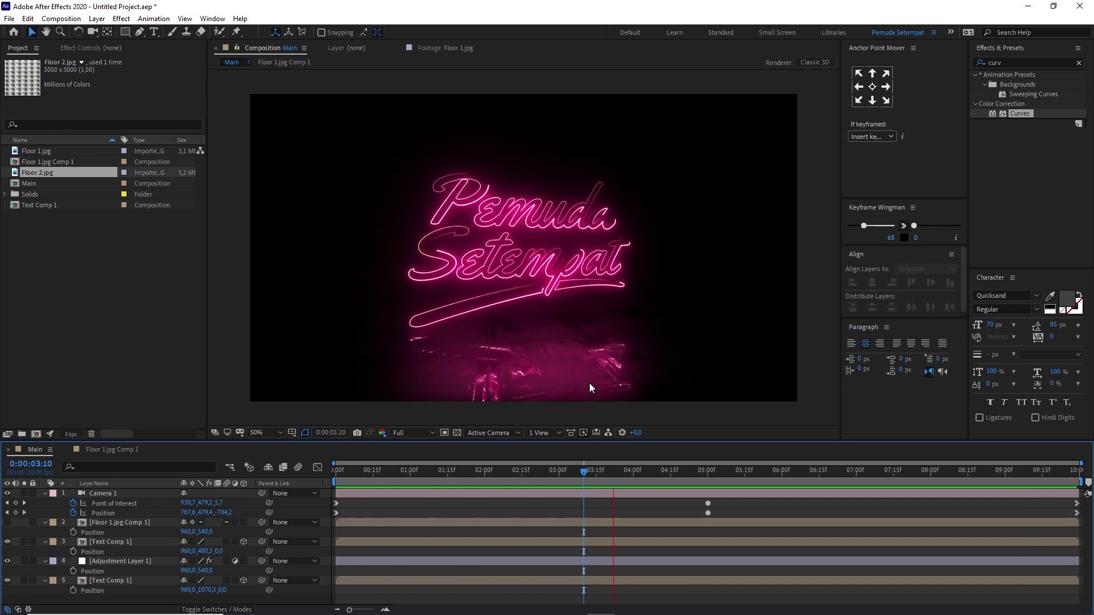
left_click_drag(631, 476, 634, 476)
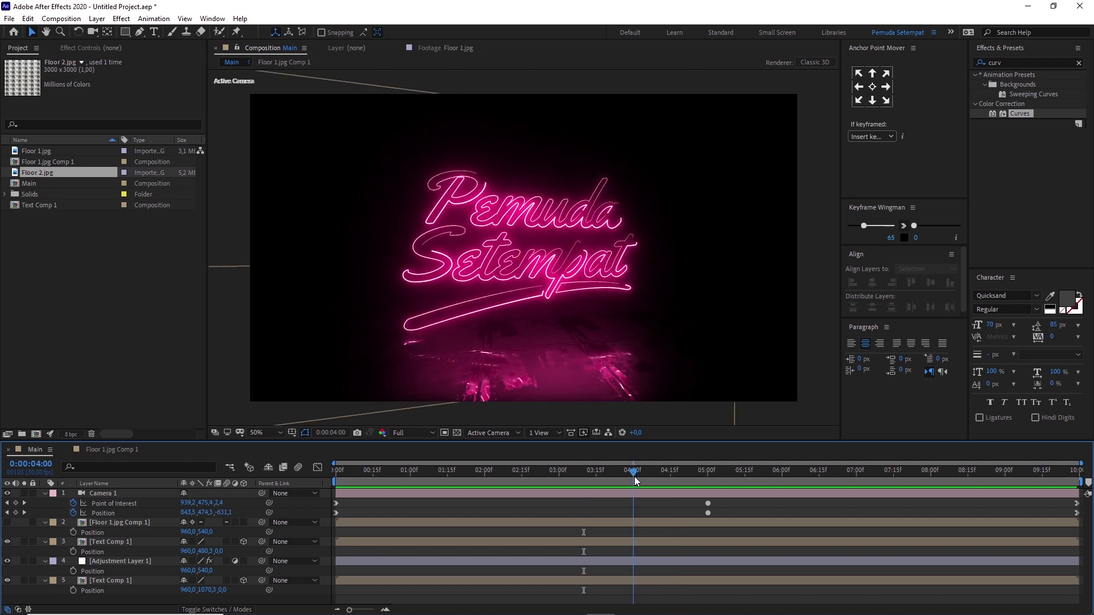
left_click_drag(634, 476, 708, 482)
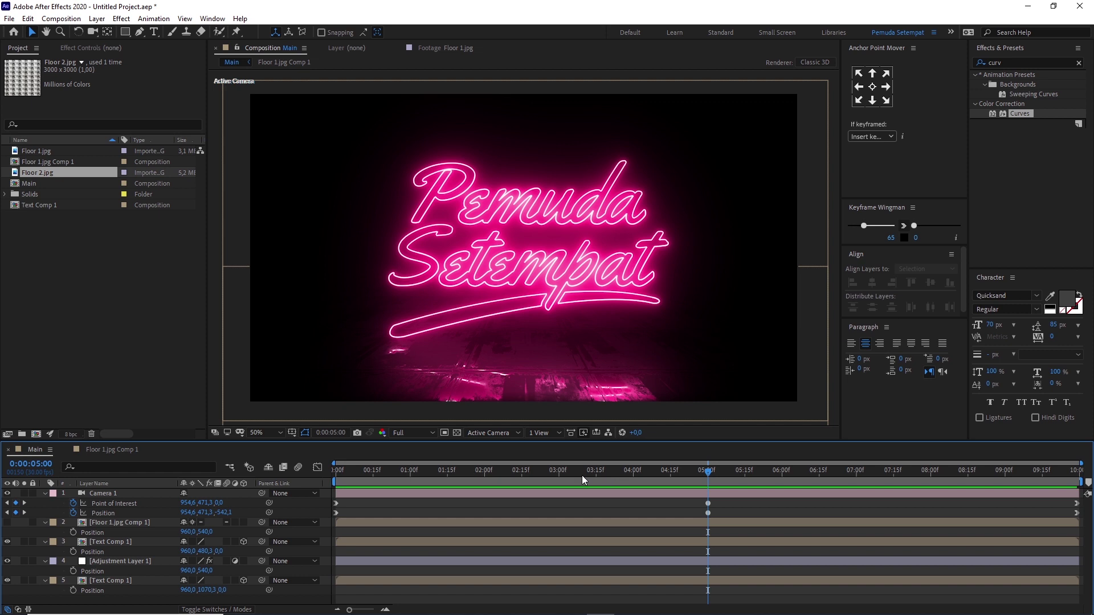
left_click(112, 542)
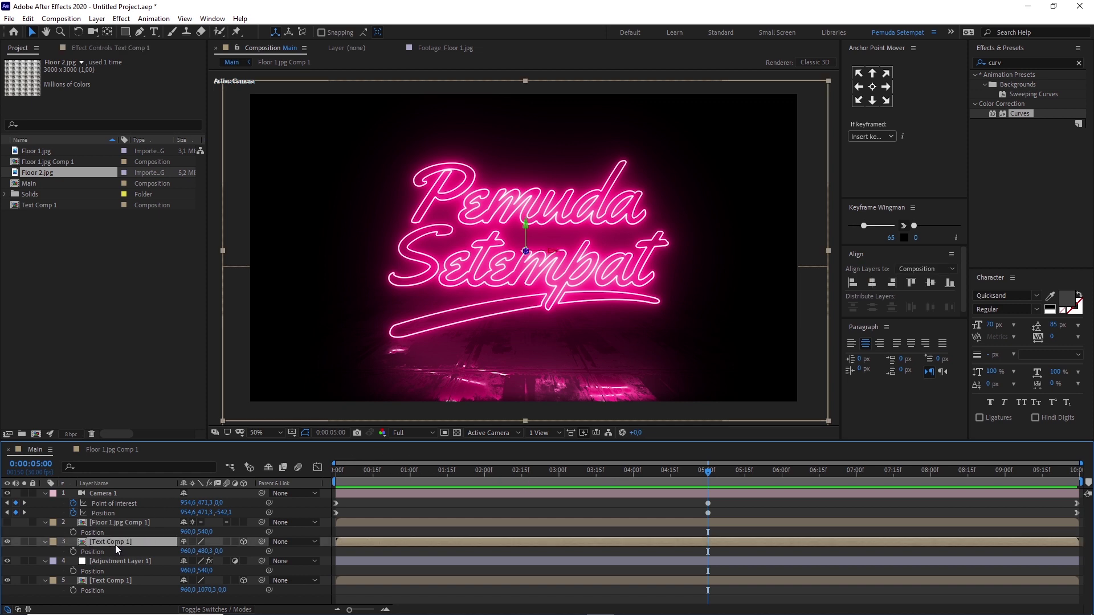
Inside Text Comp 1, duplicate the Text layer and hide the copy.
double_click(115, 541)
left_click(110, 493)
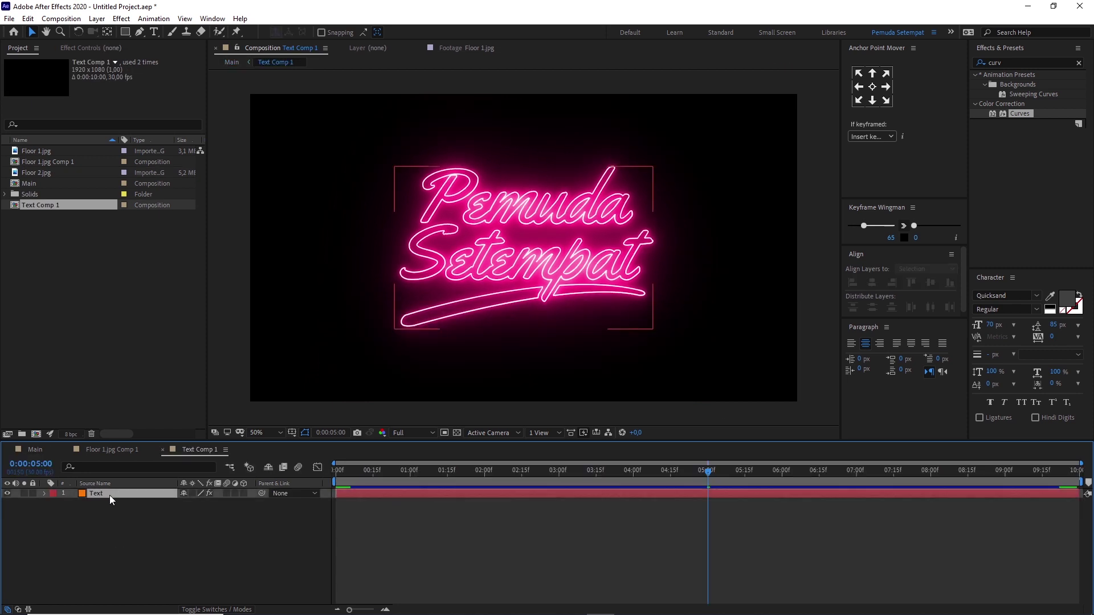
key("ctrl+d")
left_click(115, 504)
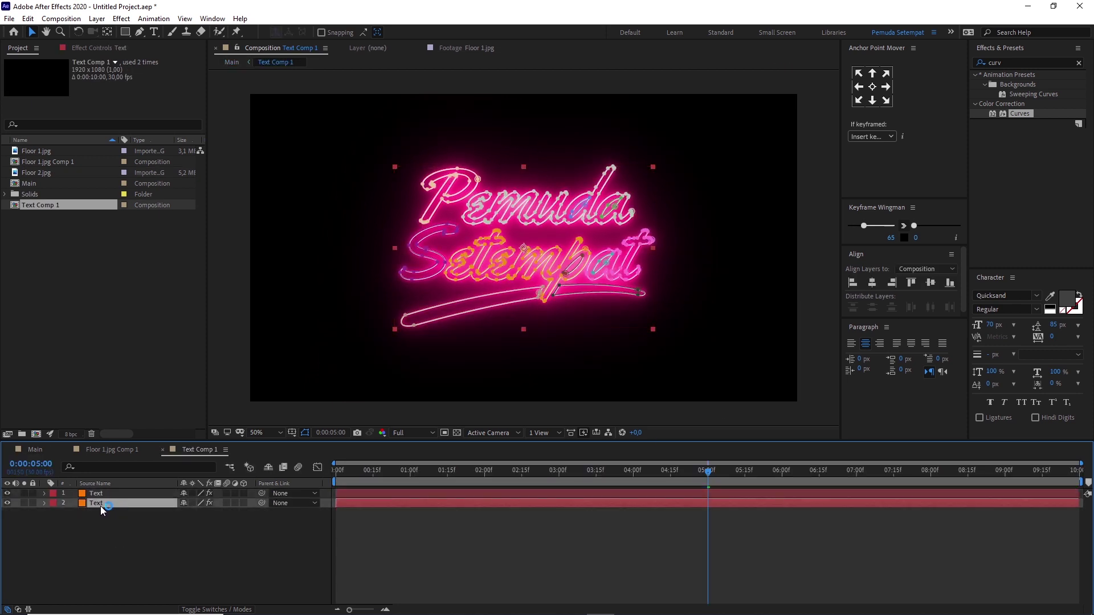
left_click(10, 506)
Delete all masks from the top Text layer.
left_click(104, 494)
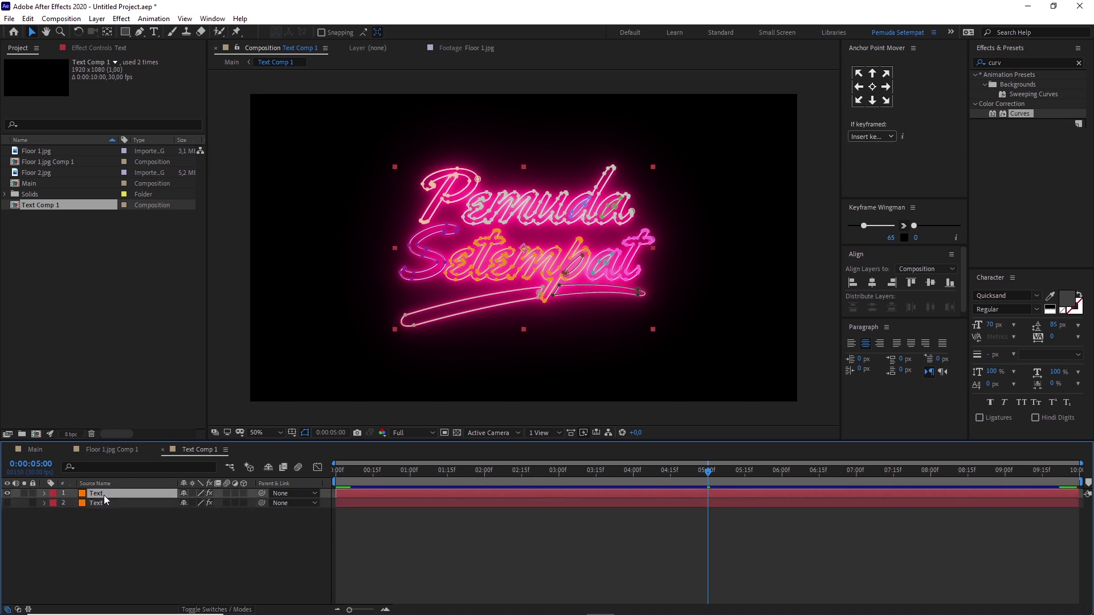
key("m")
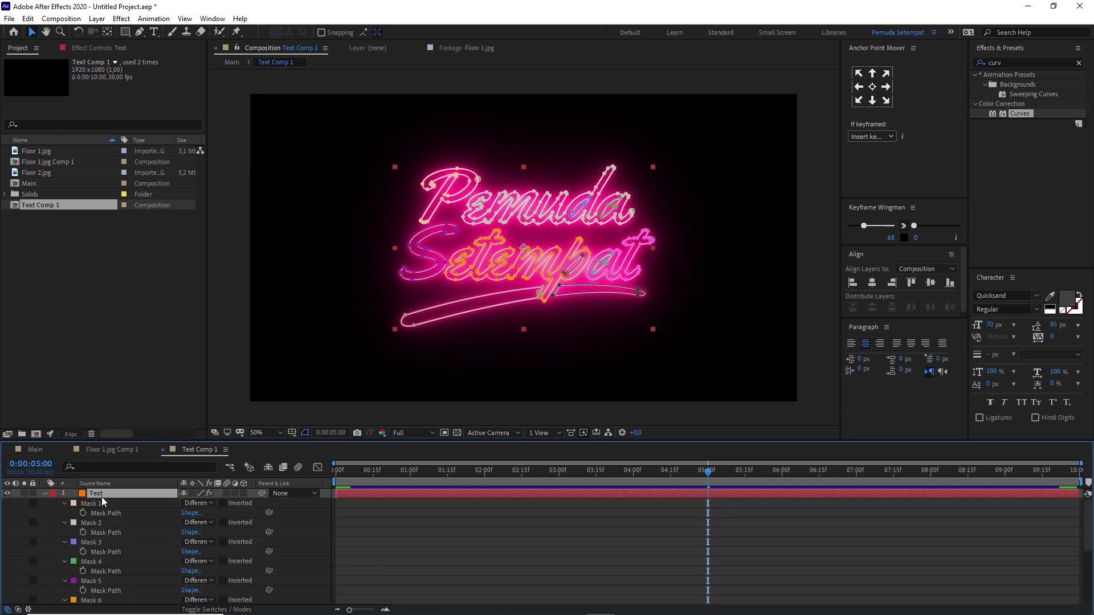
scroll(117, 507, "down", 5)
scroll(123, 569, "down", 1)
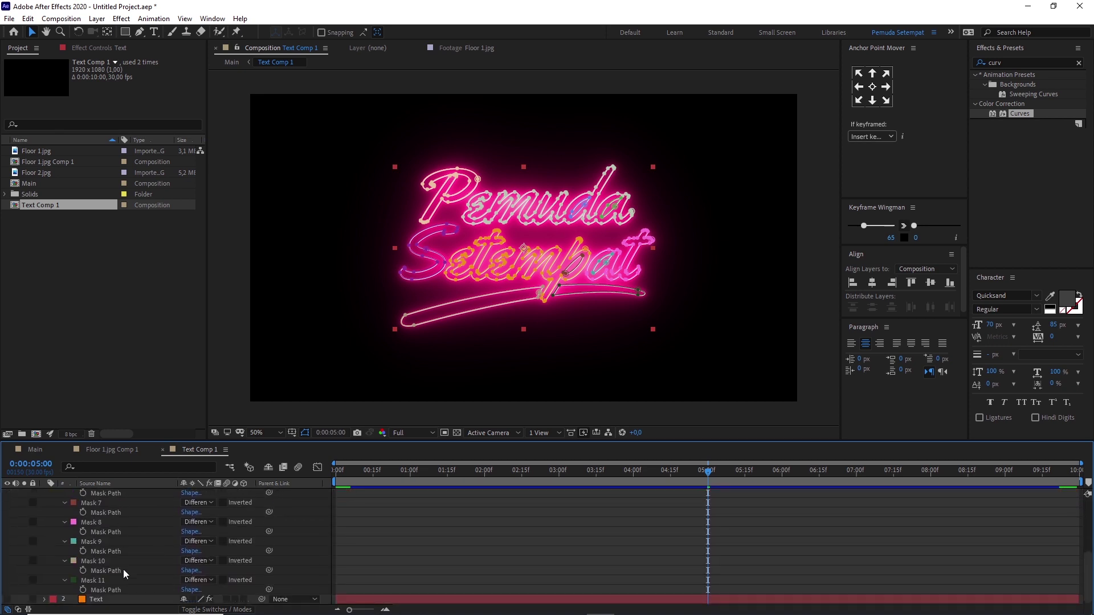
left_click(102, 506)
left_click(94, 582, "shift")
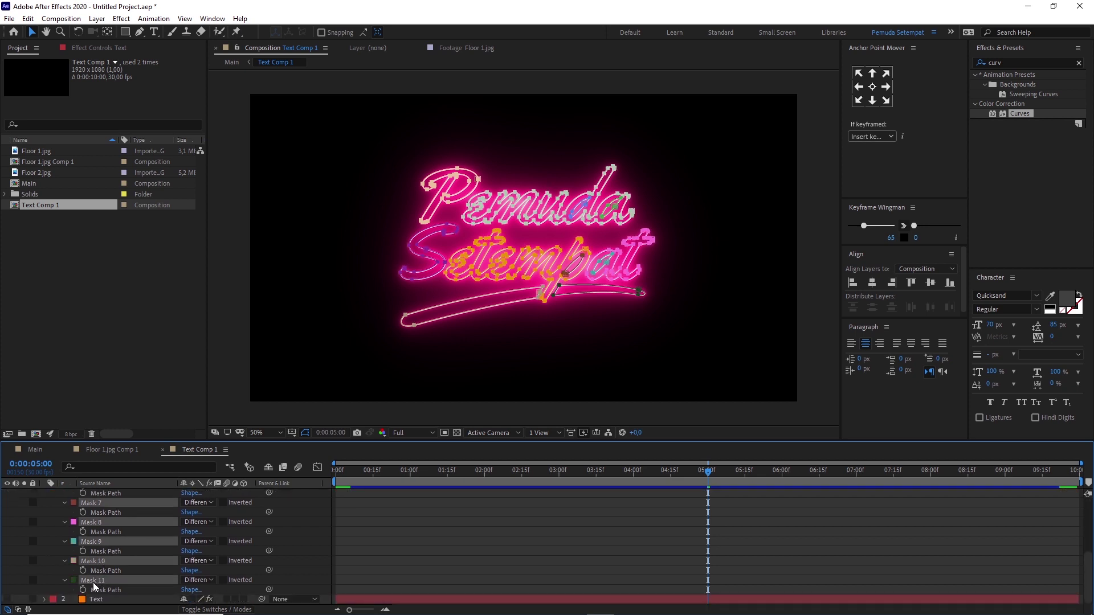
key("Delete")
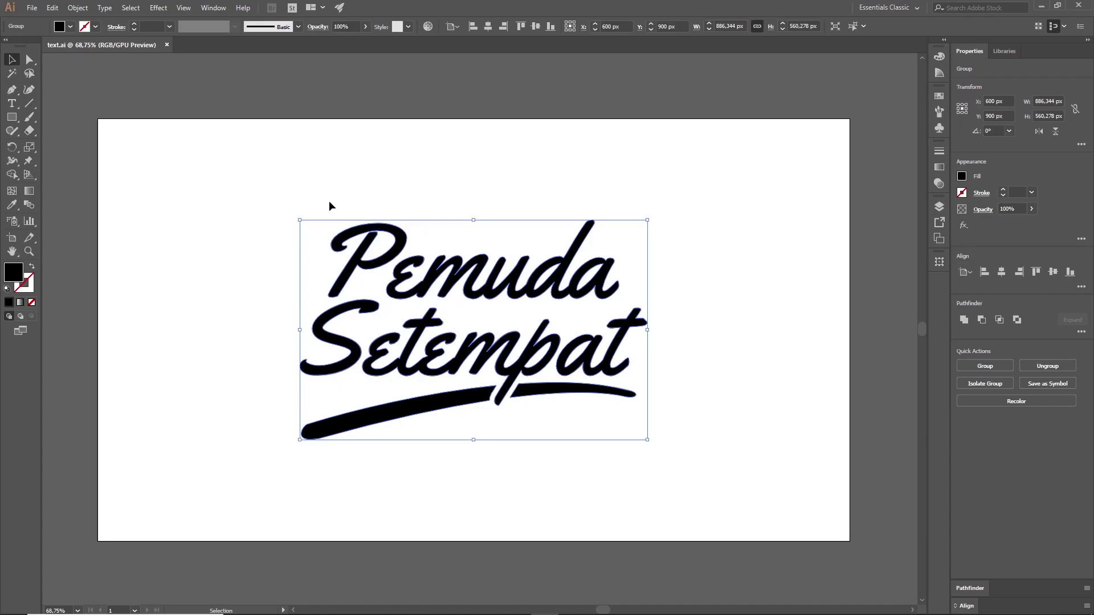
Move the Pemuda Setempat artwork down and type 'contoh' above it, enlarged.
left_click_drag(442, 273, 441, 415)
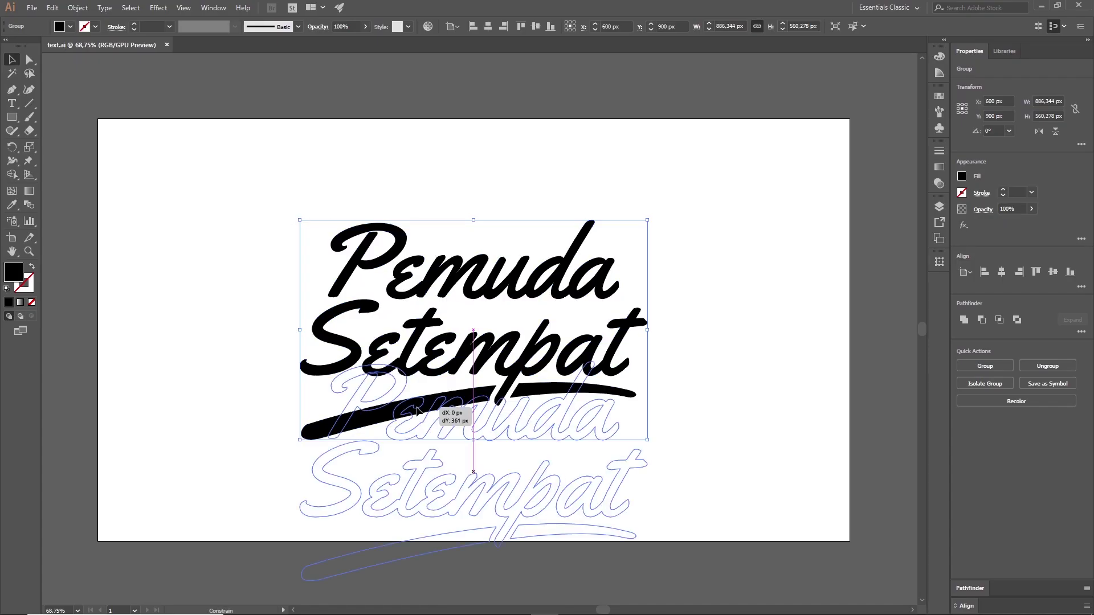
left_click(11, 103)
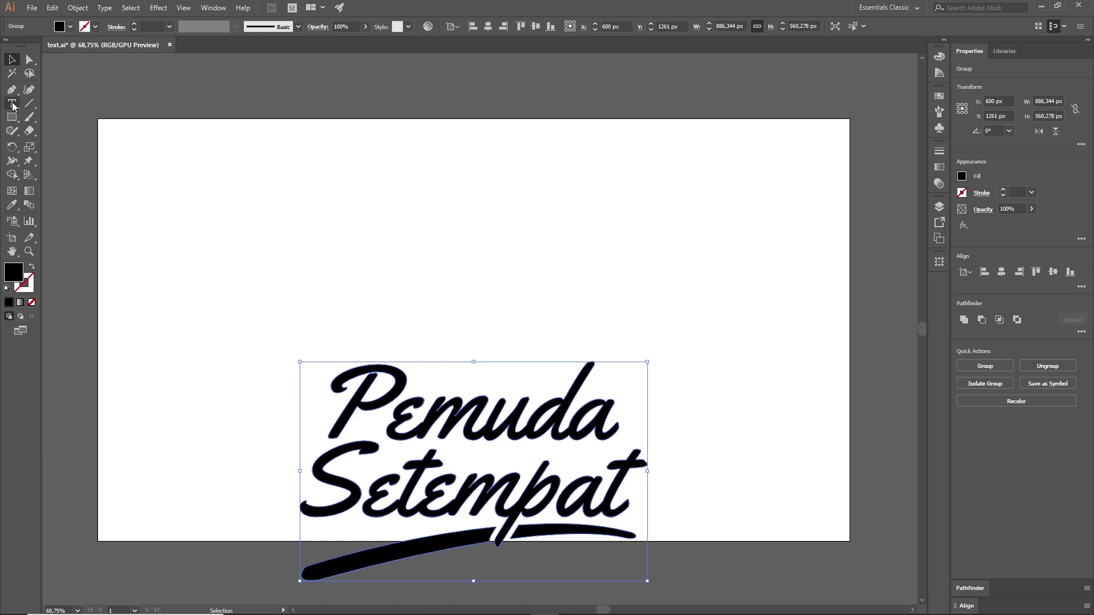
left_click(350, 226)
type("contoh")
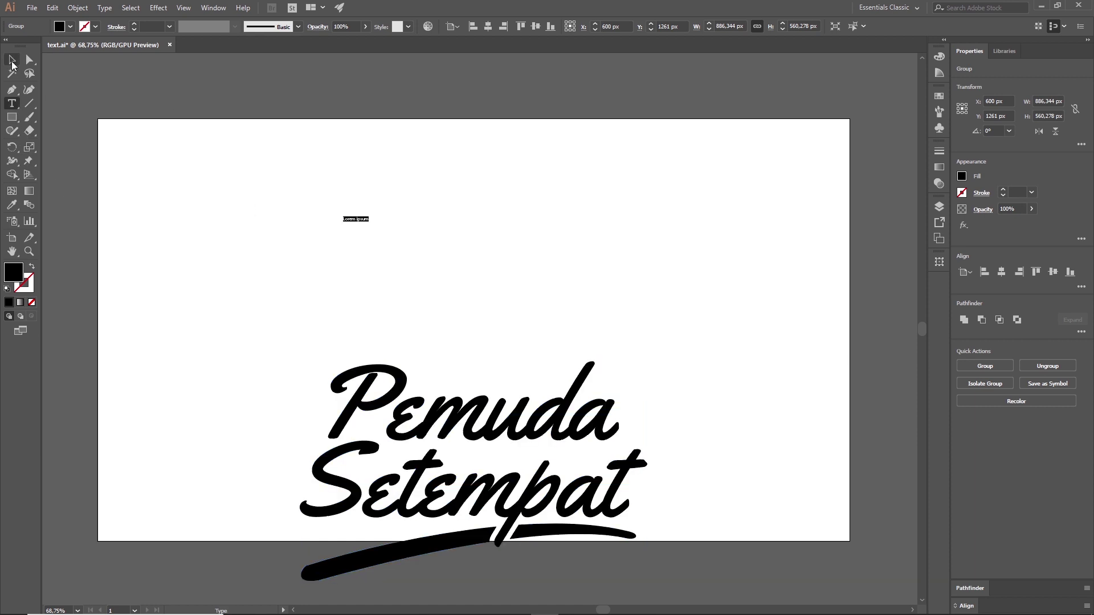
key("Escape")
left_click_drag(358, 225, 604, 318)
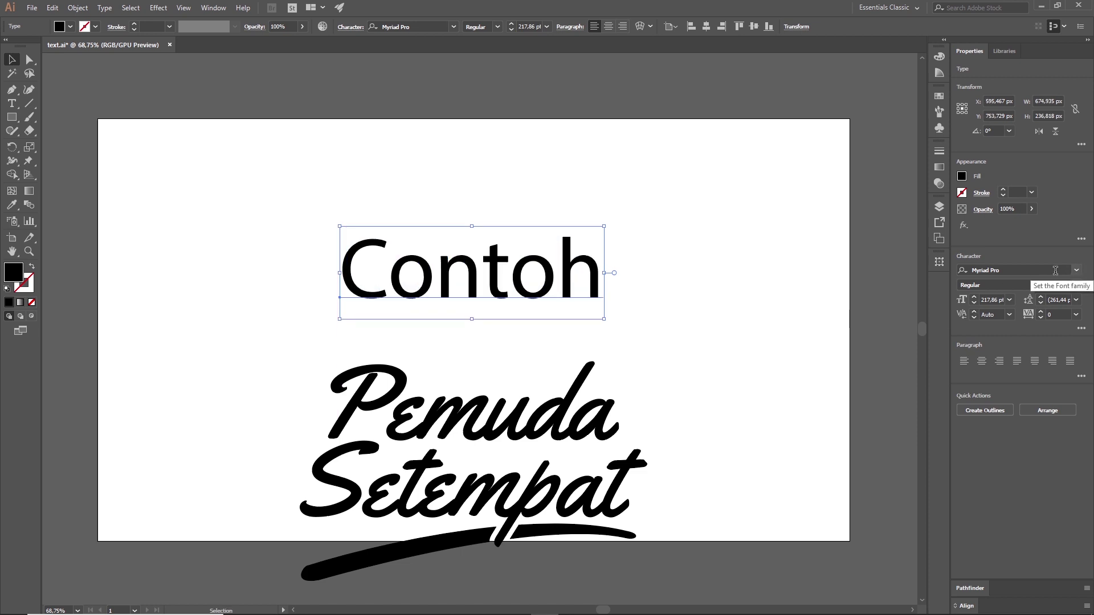
Set Contoh to the Yellowtail font, enlarge it, and centre it above Pemuda Setempat.
left_click(1052, 270)
type("y")
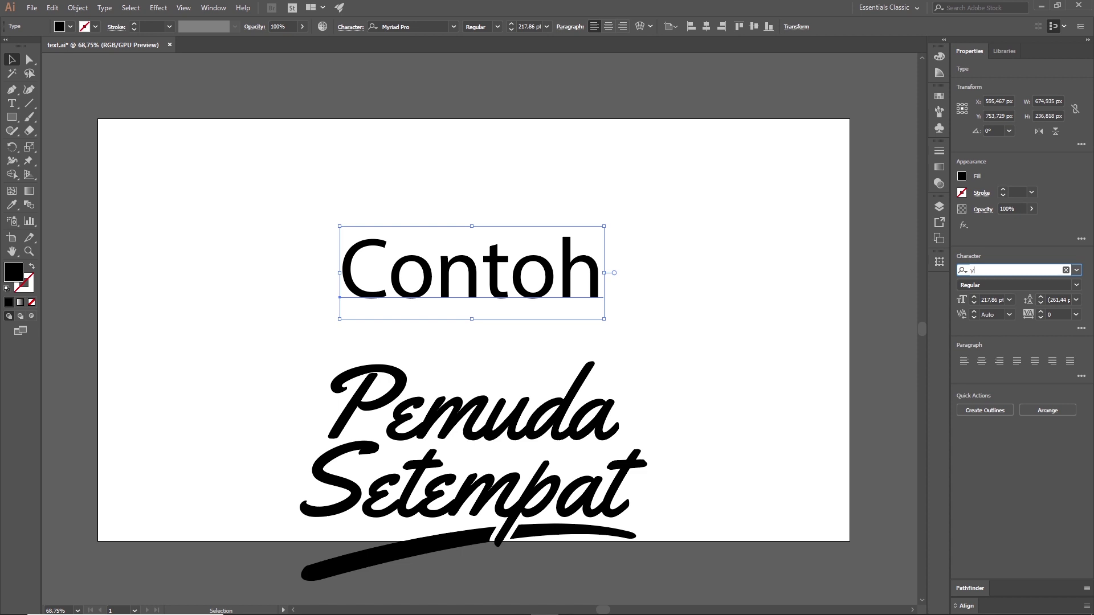
type("ell")
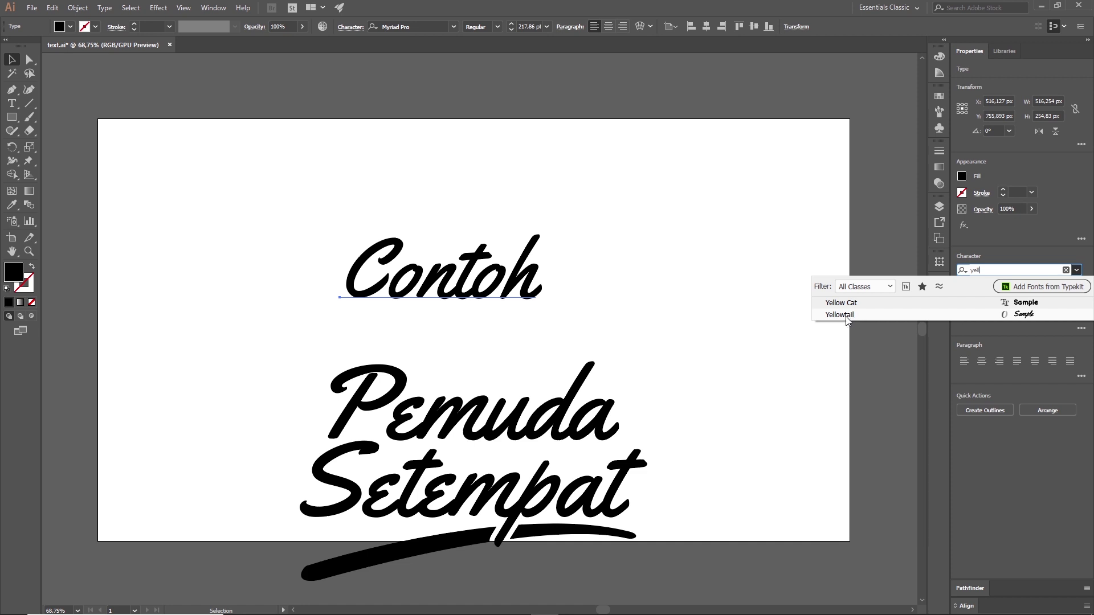
left_click(846, 320)
left_click_drag(495, 292, 523, 292)
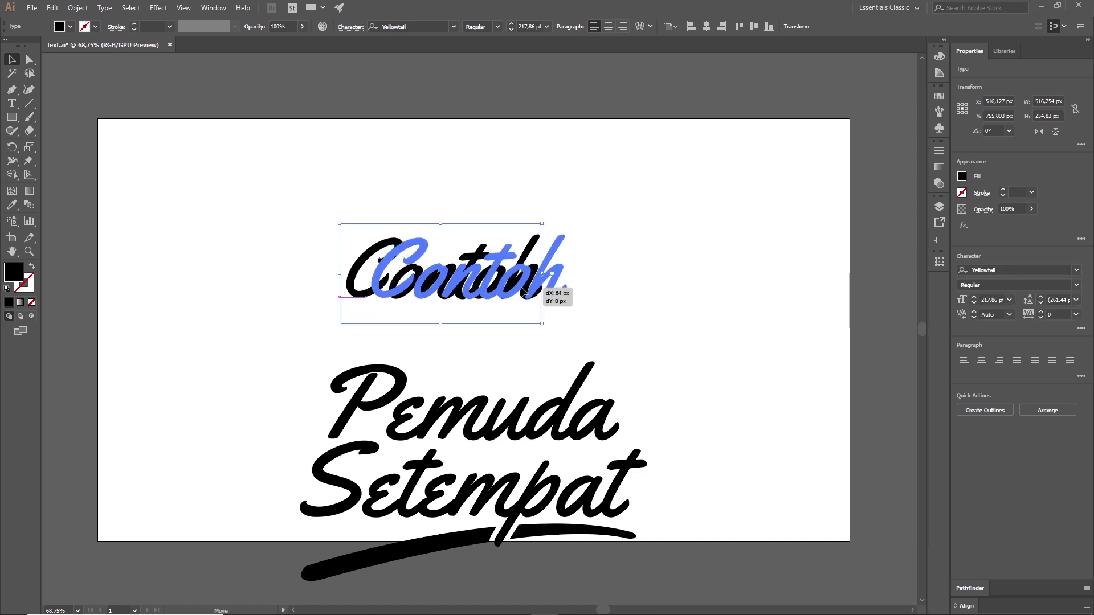
left_click_drag(570, 323, 751, 412)
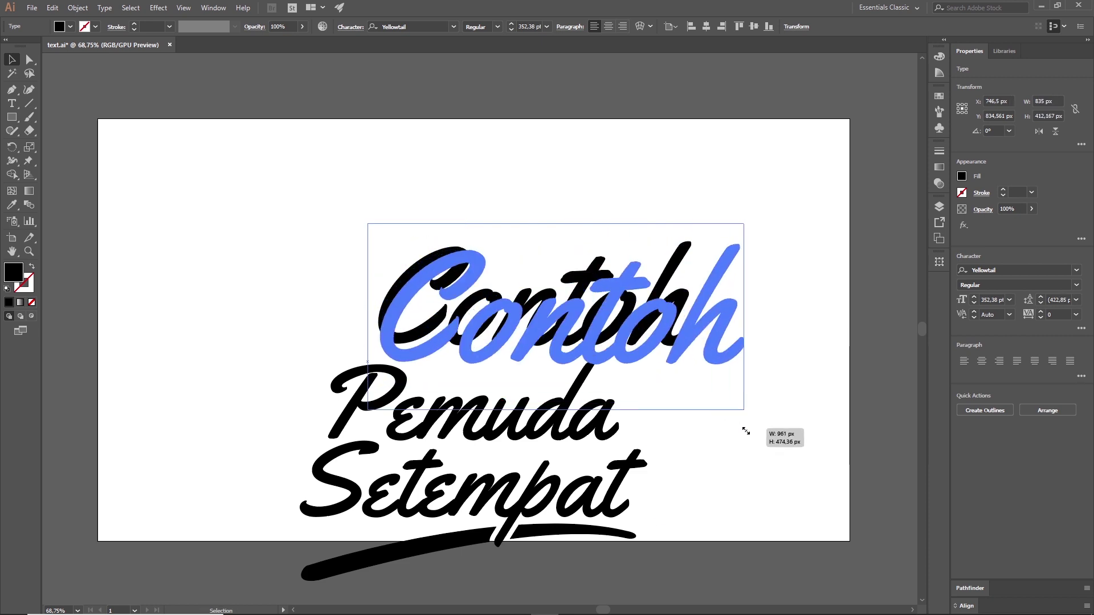
left_click_drag(683, 358, 608, 312)
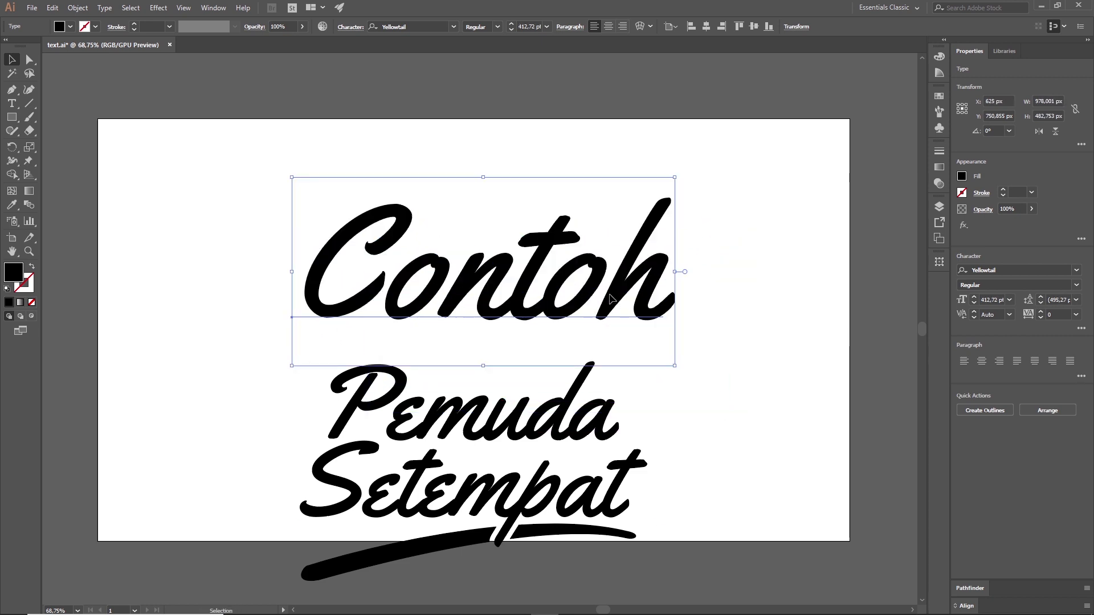
Convert Contoh to outlines, ungroup, unite the letters with Pathfinder, and select all of it.
right_click(611, 298)
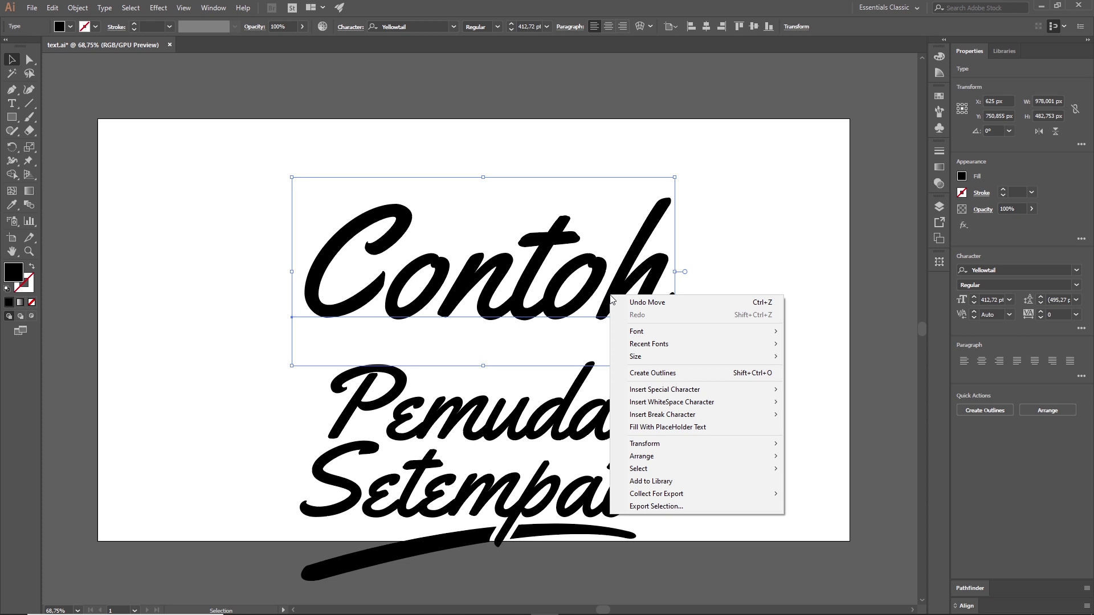
left_click(649, 373)
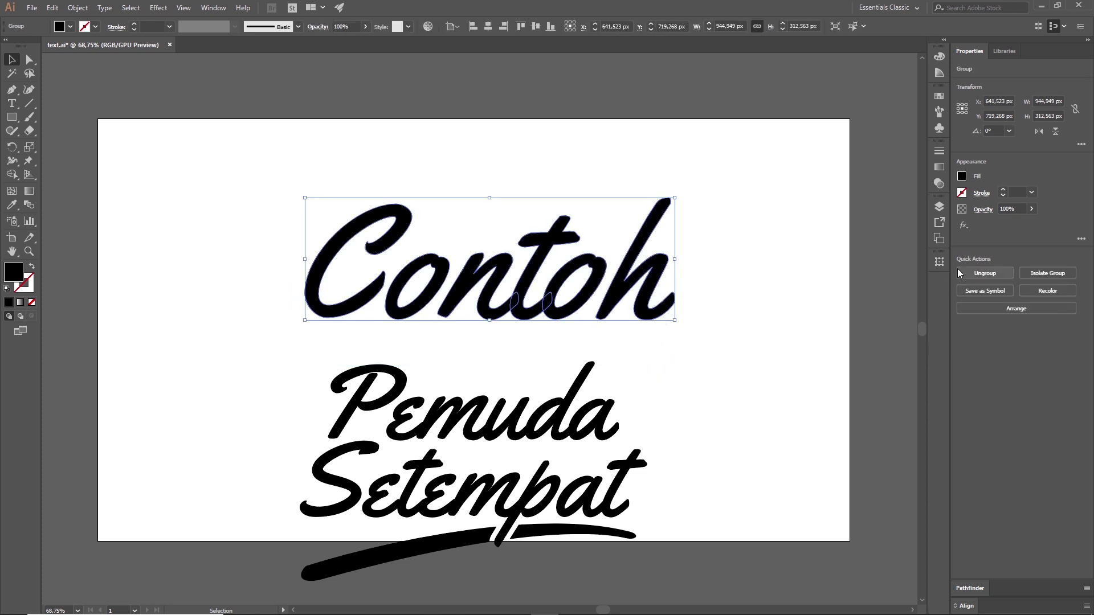
left_click(940, 210)
left_click(940, 210)
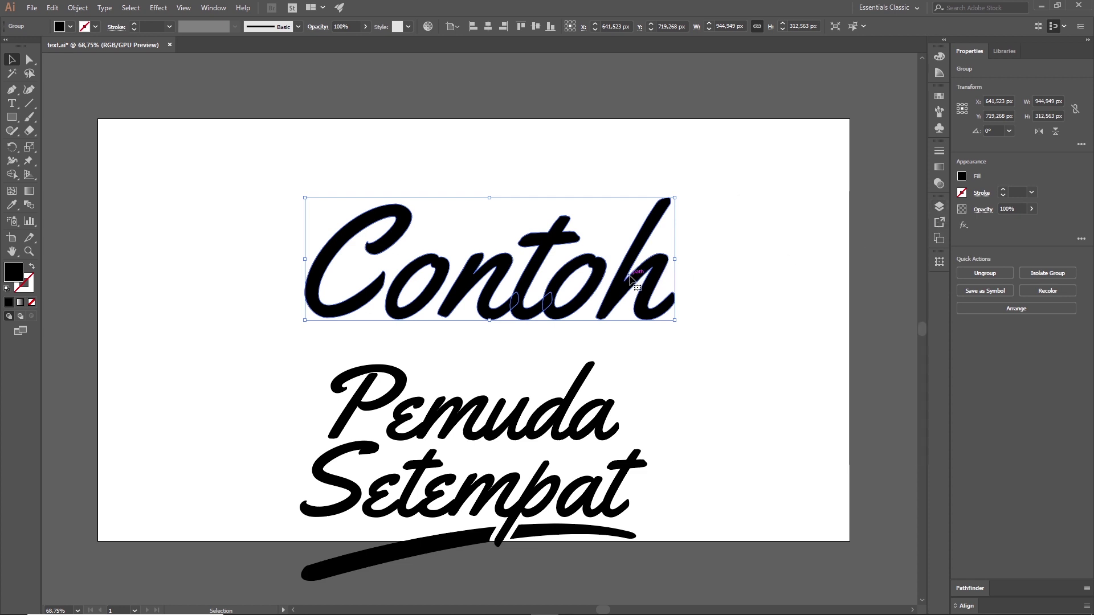
right_click(630, 277)
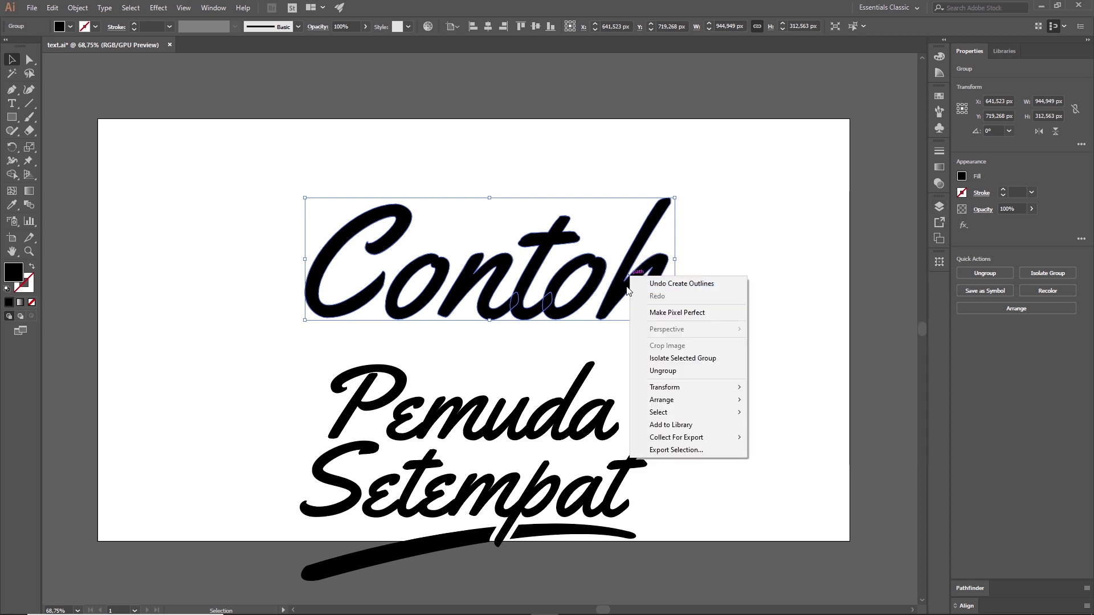
left_click(655, 371)
left_click(964, 320)
left_click_drag(719, 266, 589, 302)
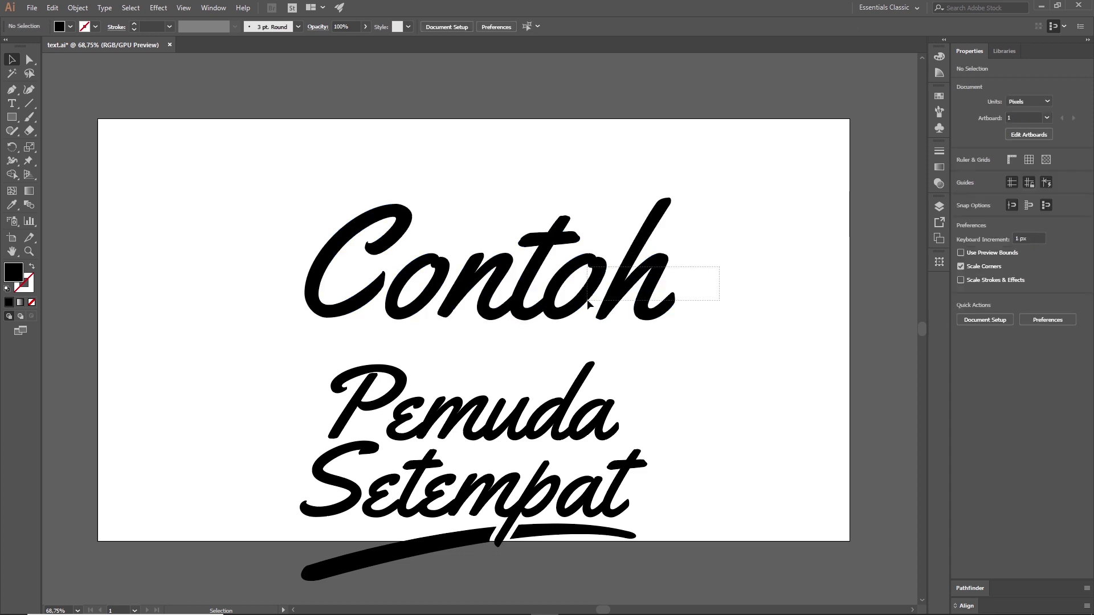
left_click(658, 316)
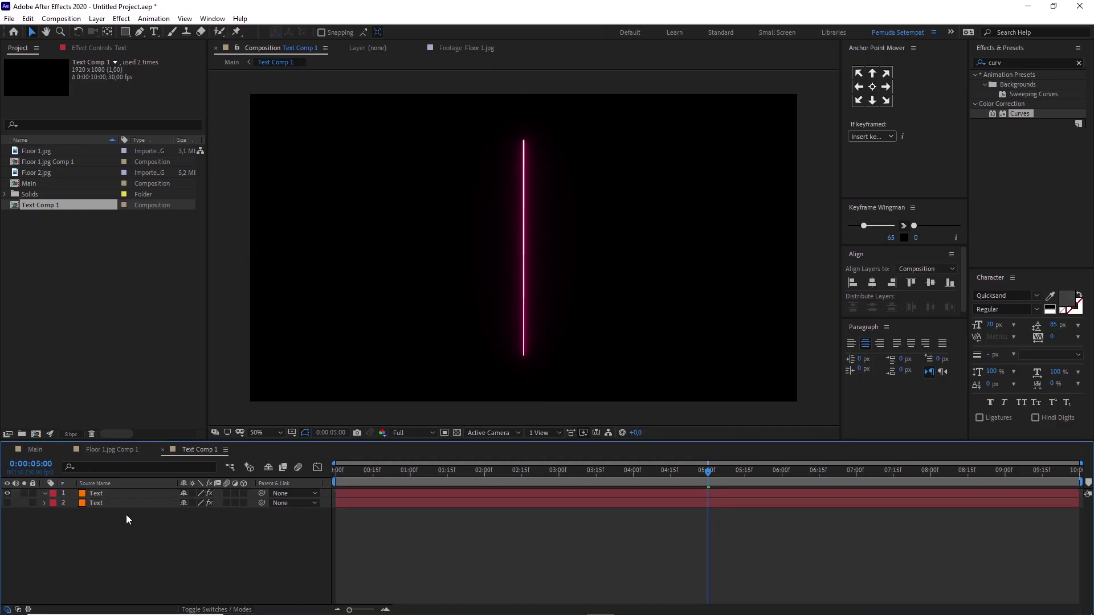
Paste the Contoh outlines as masks onto the Text layer, then return to the Main comp.
left_click(114, 493)
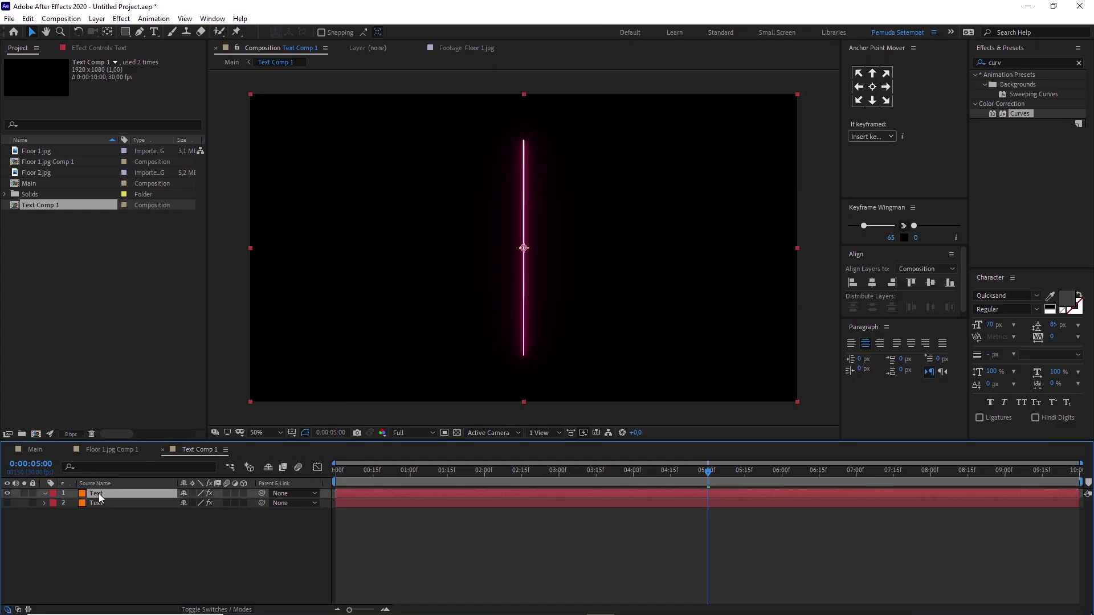
key("ctrl+v")
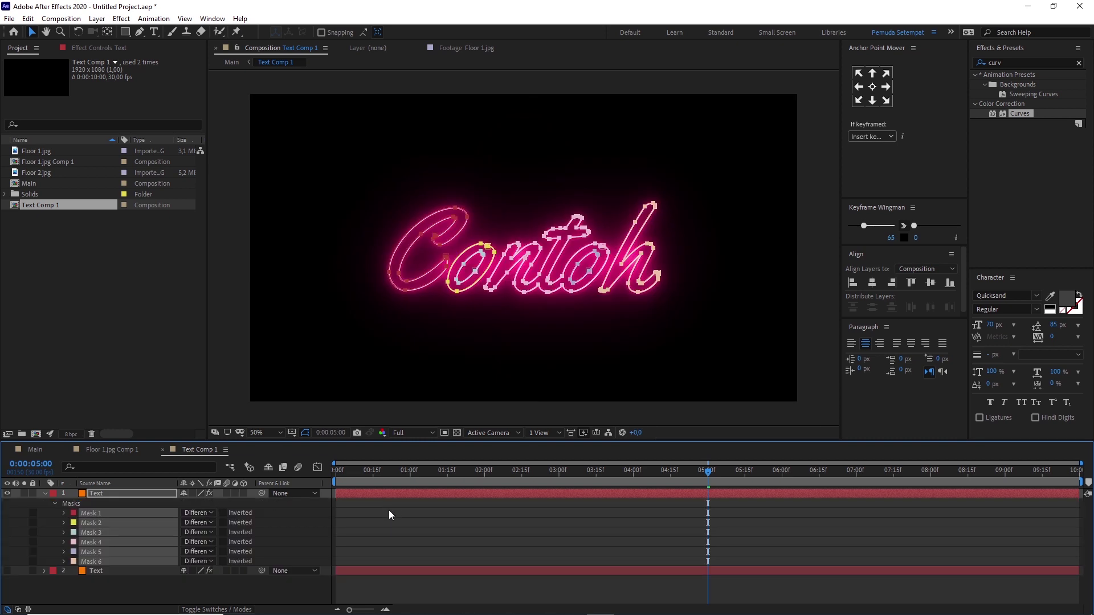
left_click(315, 526)
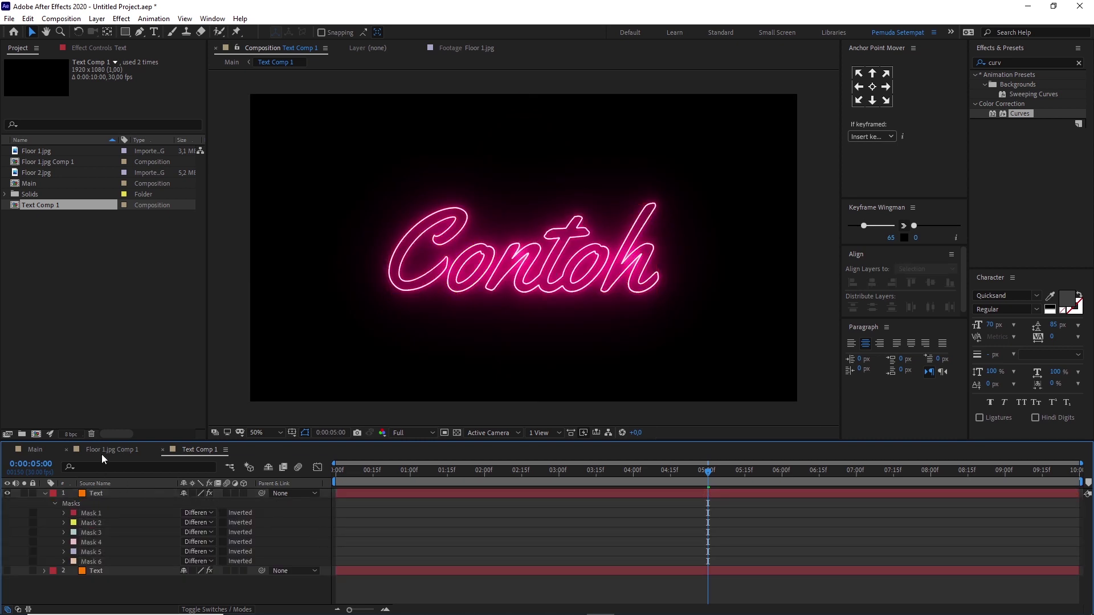
left_click(32, 449)
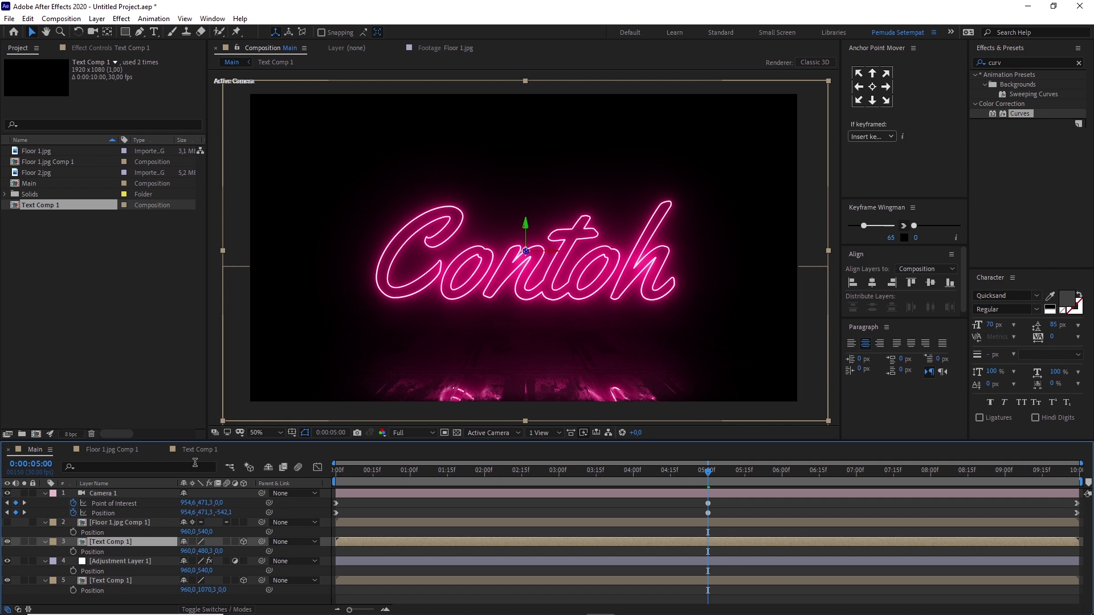
Raise the lower Text Comp 1 reflection layer to Y 862.5, checking it against the floor layer.
mouse_move(650, 471)
left_mouse_down()
mouse_move(633, 479)
mouse_move(682, 484)
mouse_move(644, 494)
left_mouse_up()
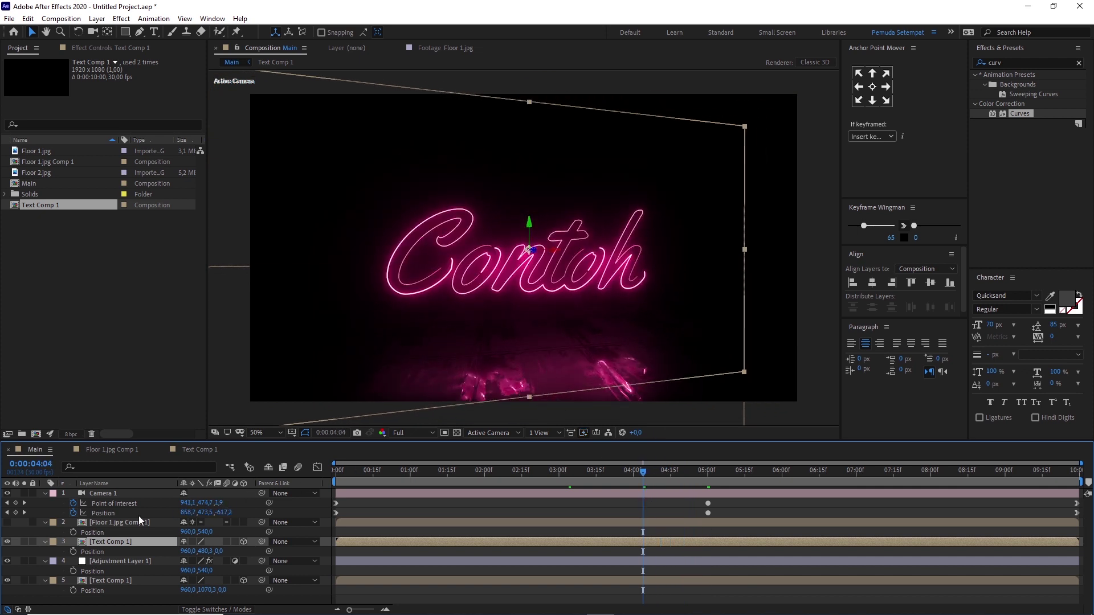
left_click(115, 581)
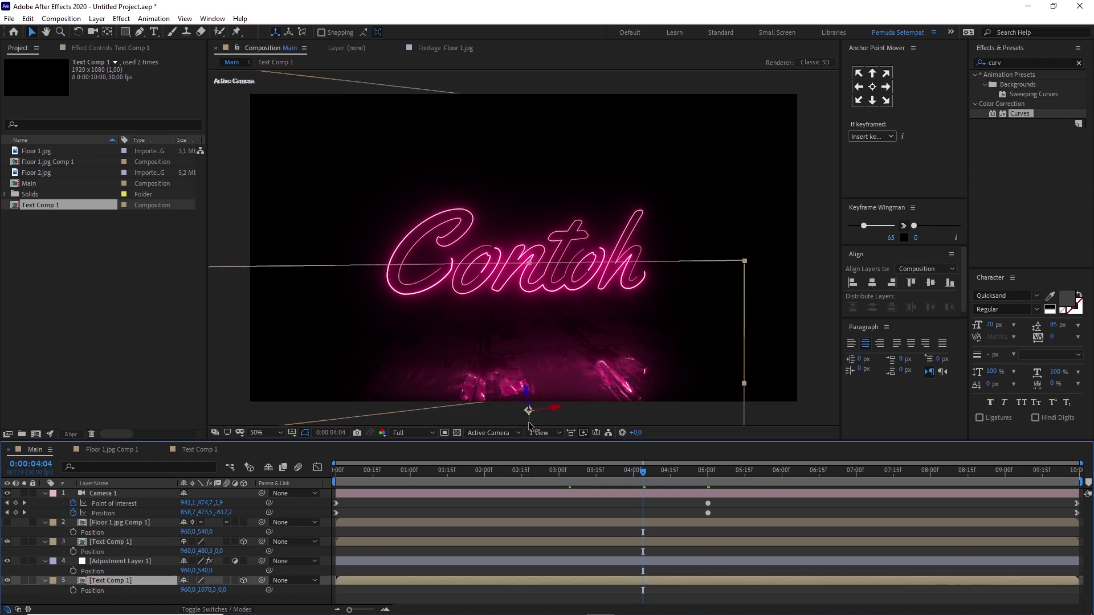
left_click_drag(534, 425, 532, 403)
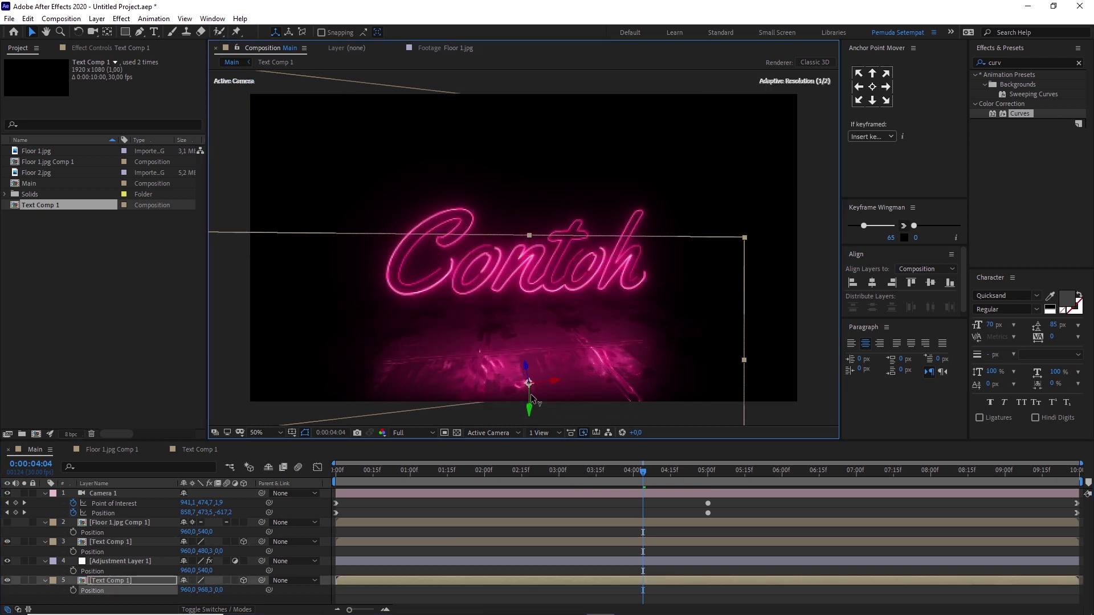
left_click(115, 523)
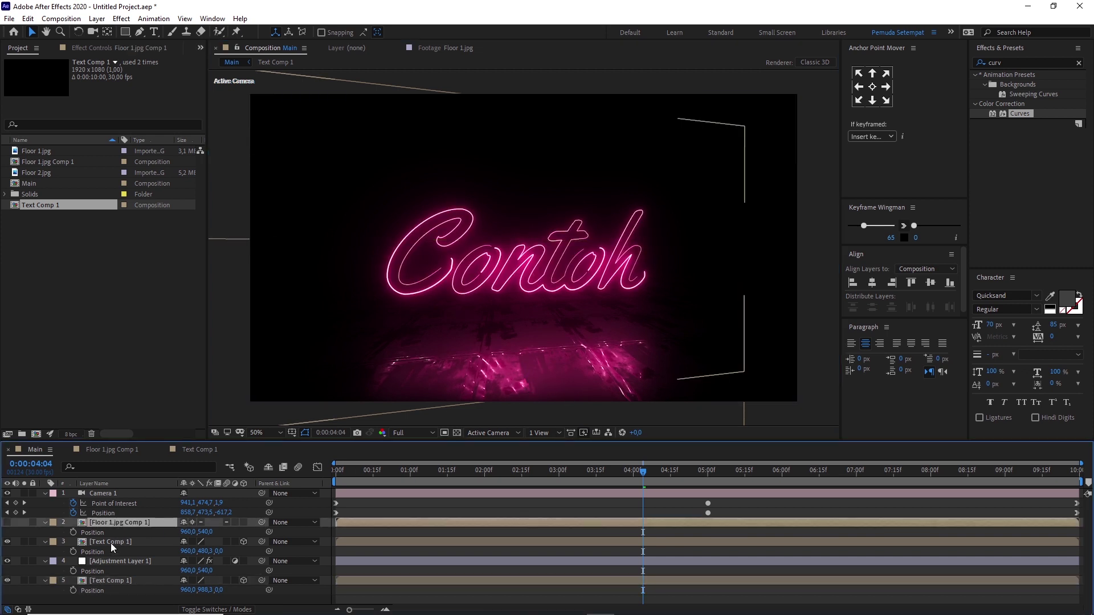
left_click(7, 522)
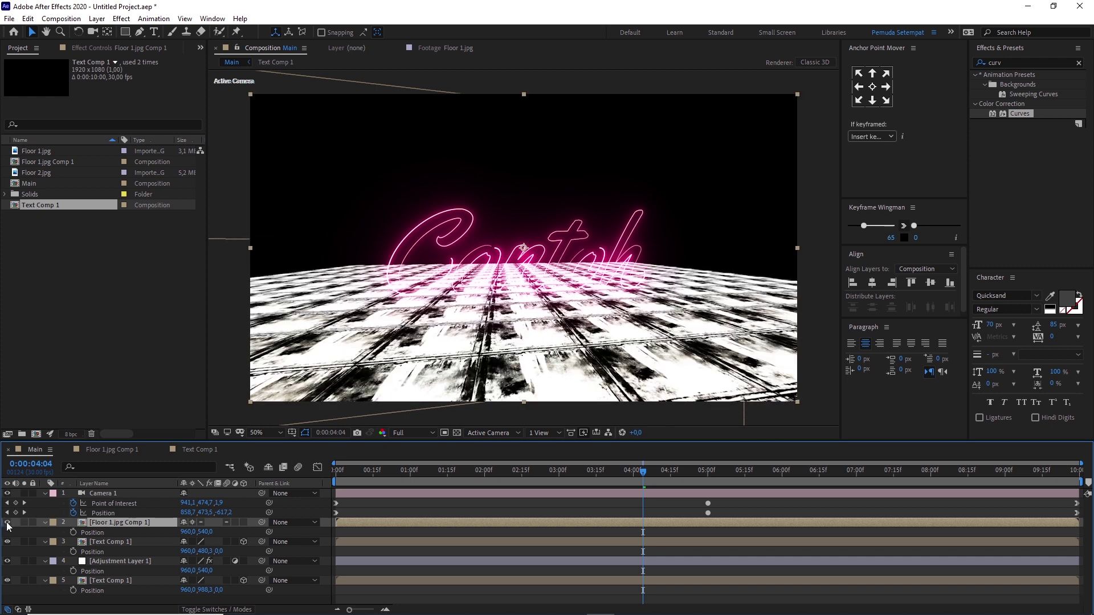
left_click(7, 522)
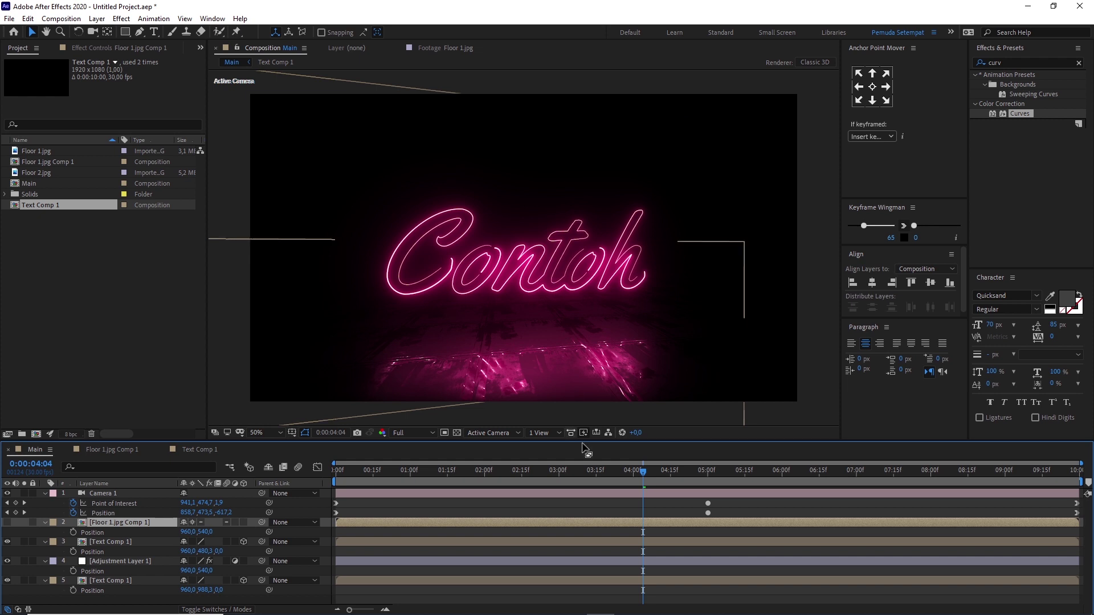
left_click(107, 581)
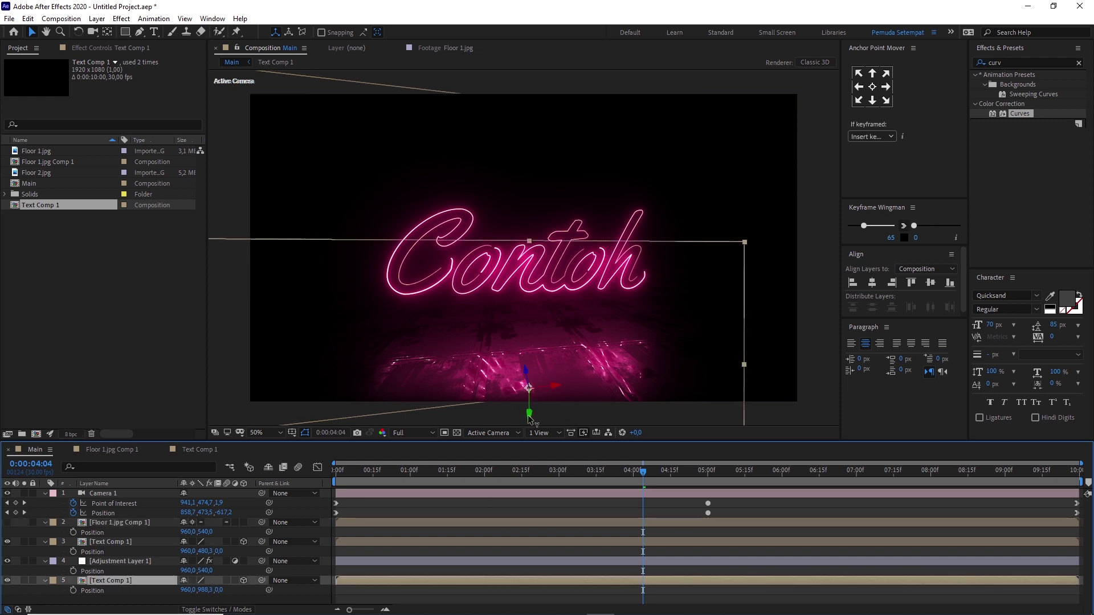
left_click_drag(529, 417, 527, 383)
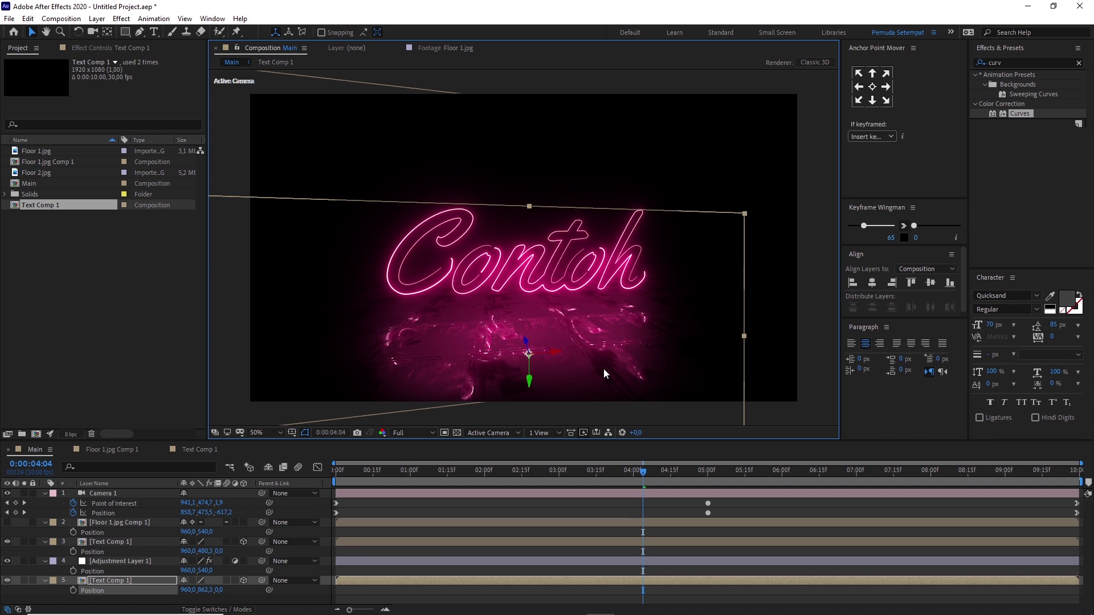
left_click_drag(637, 467, 699, 470)
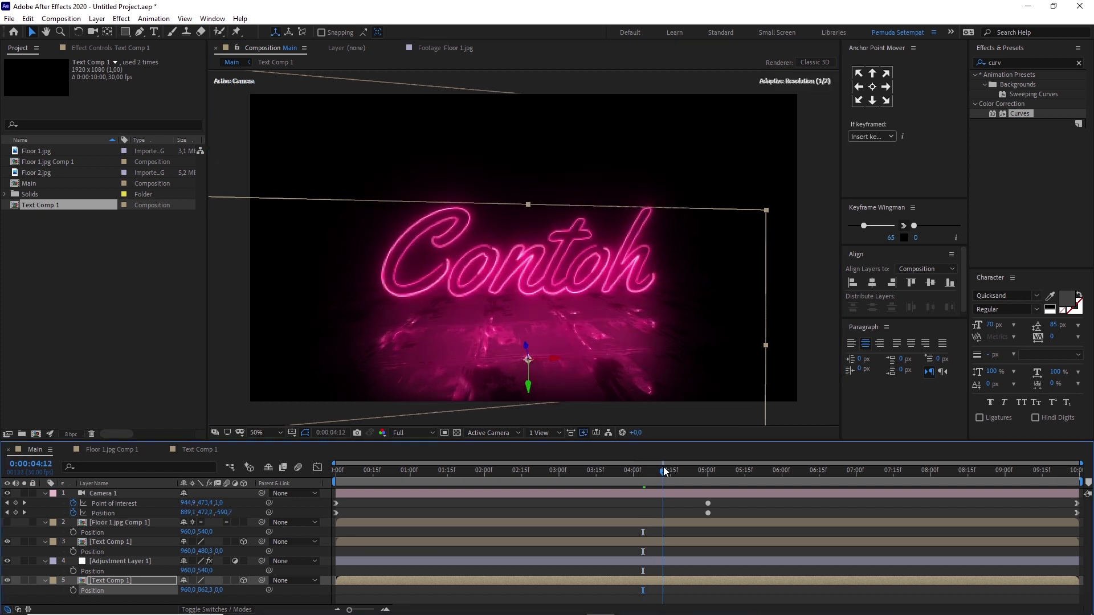